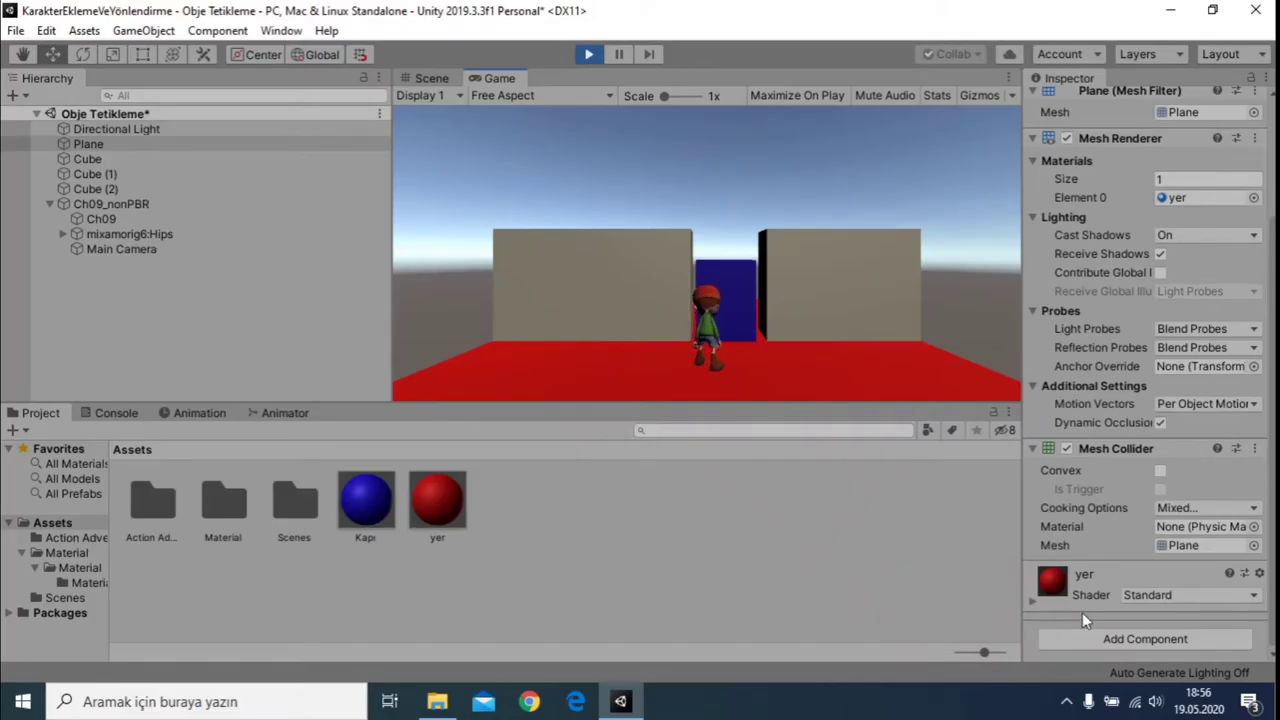
Bring up the Obje Tetikleme game running in Unity and focus its Game view.
click(1066, 701)
click(1066, 701)
click(770, 271)
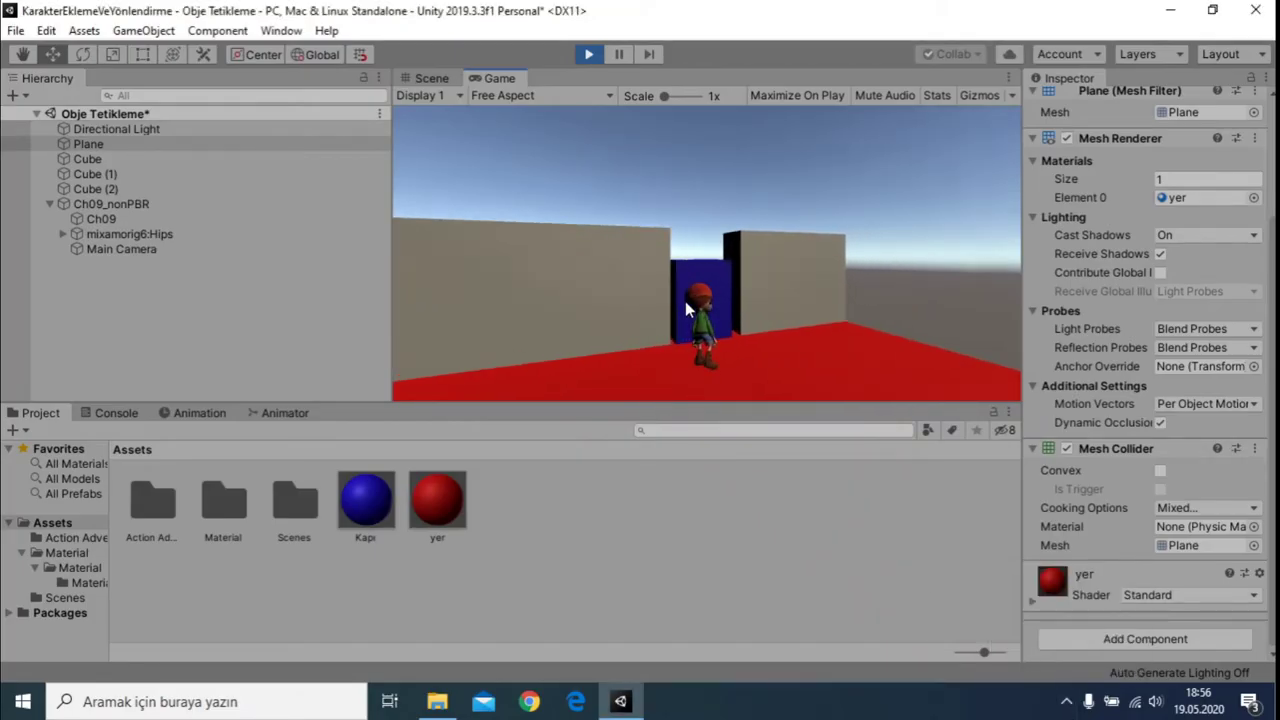
Circle the game camera around the character with D and A, then stop Play mode.
key(d)
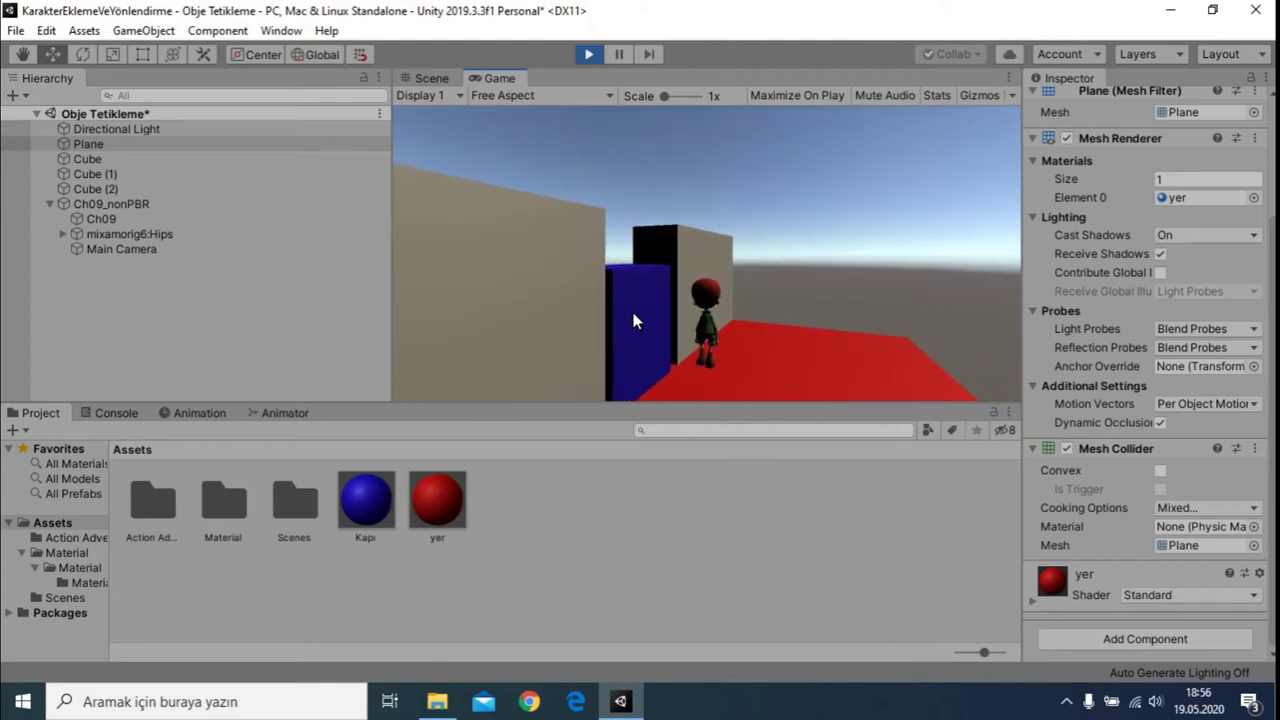
key(a)
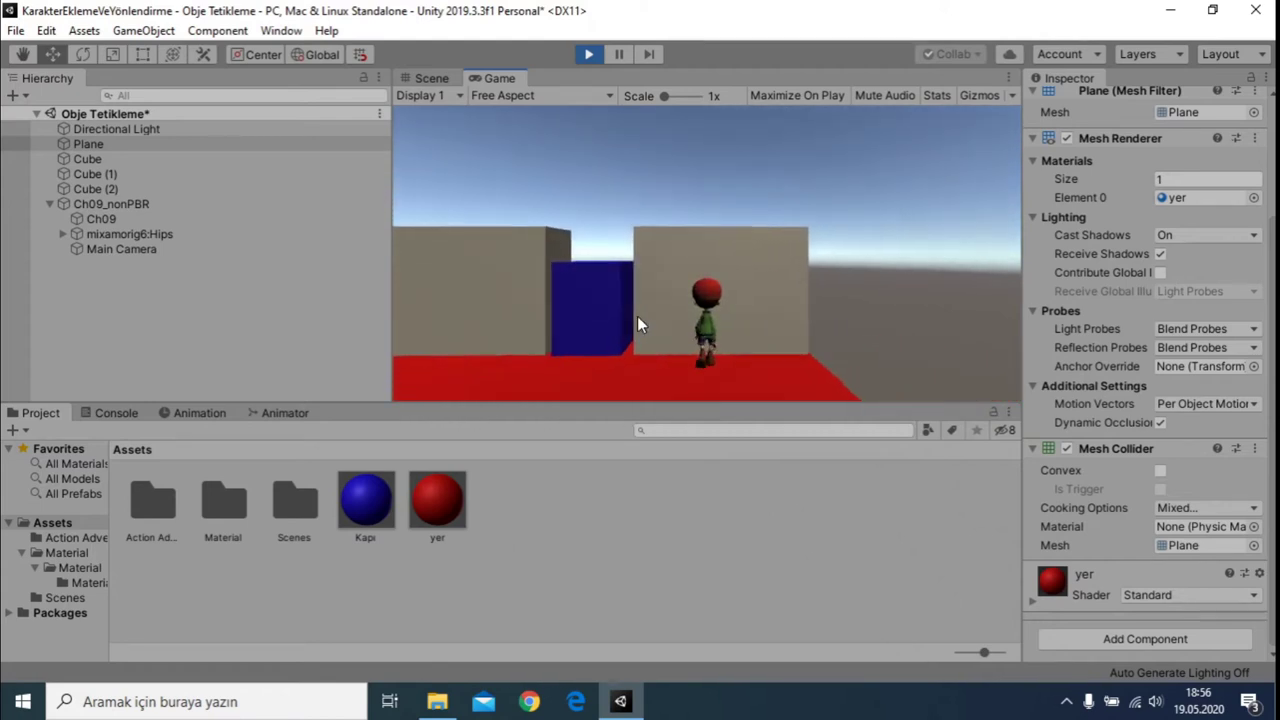
key(a)
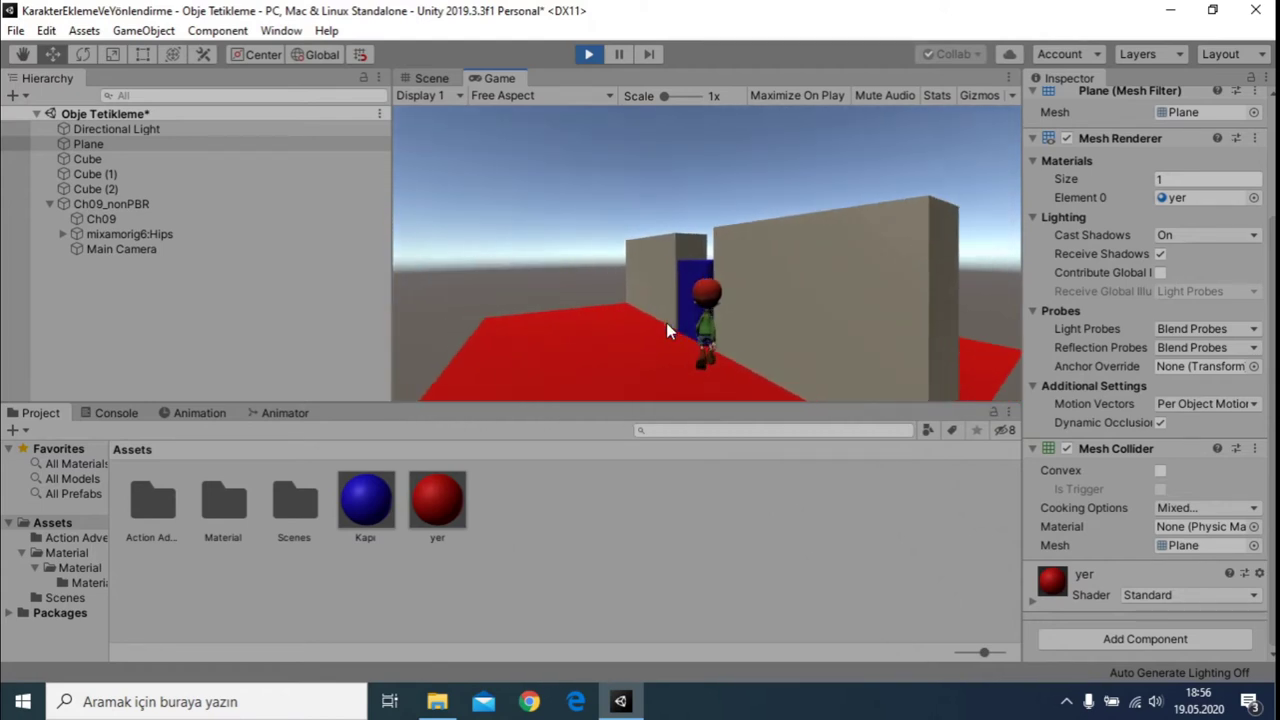
key(a)
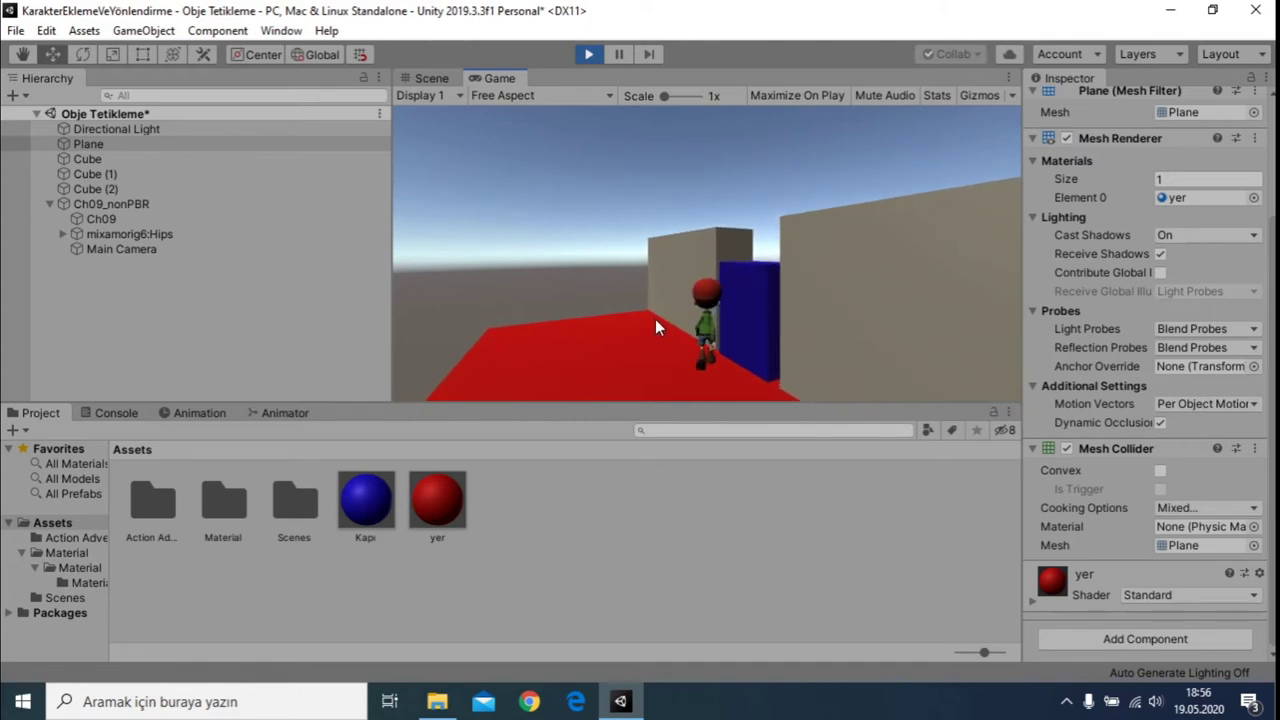
key(a)
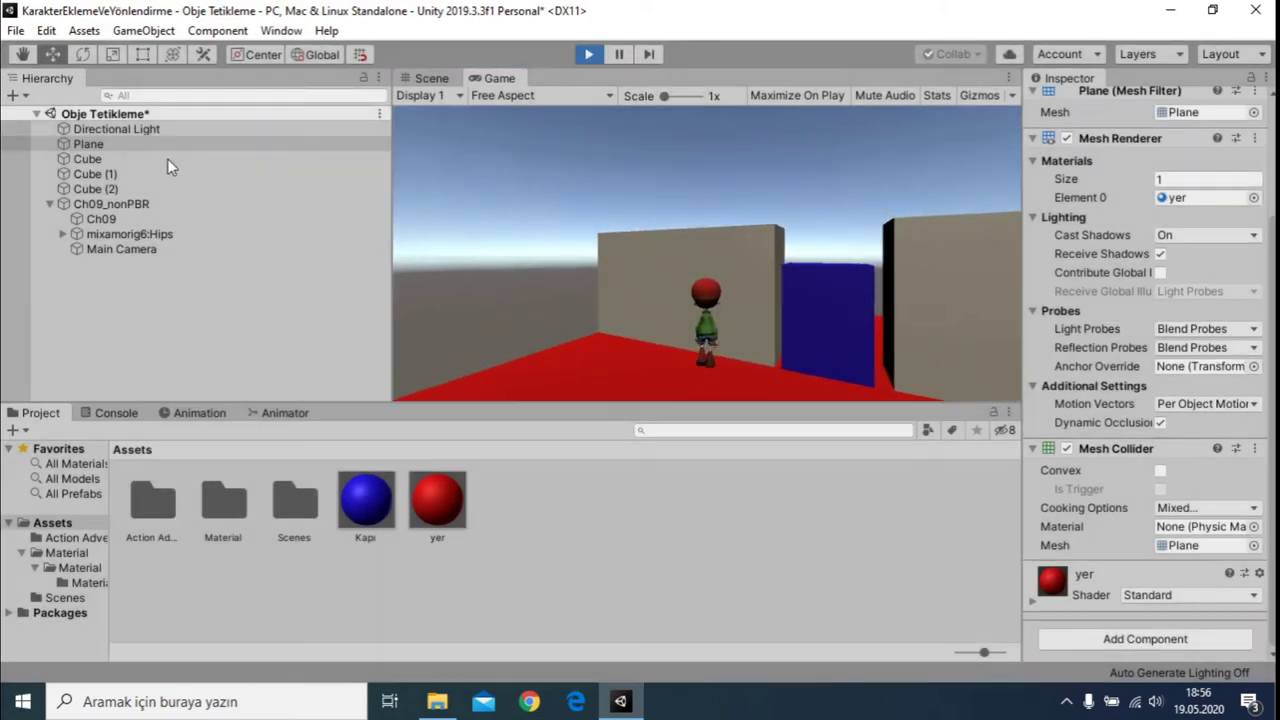
key(ctrl+p)
click(95, 189)
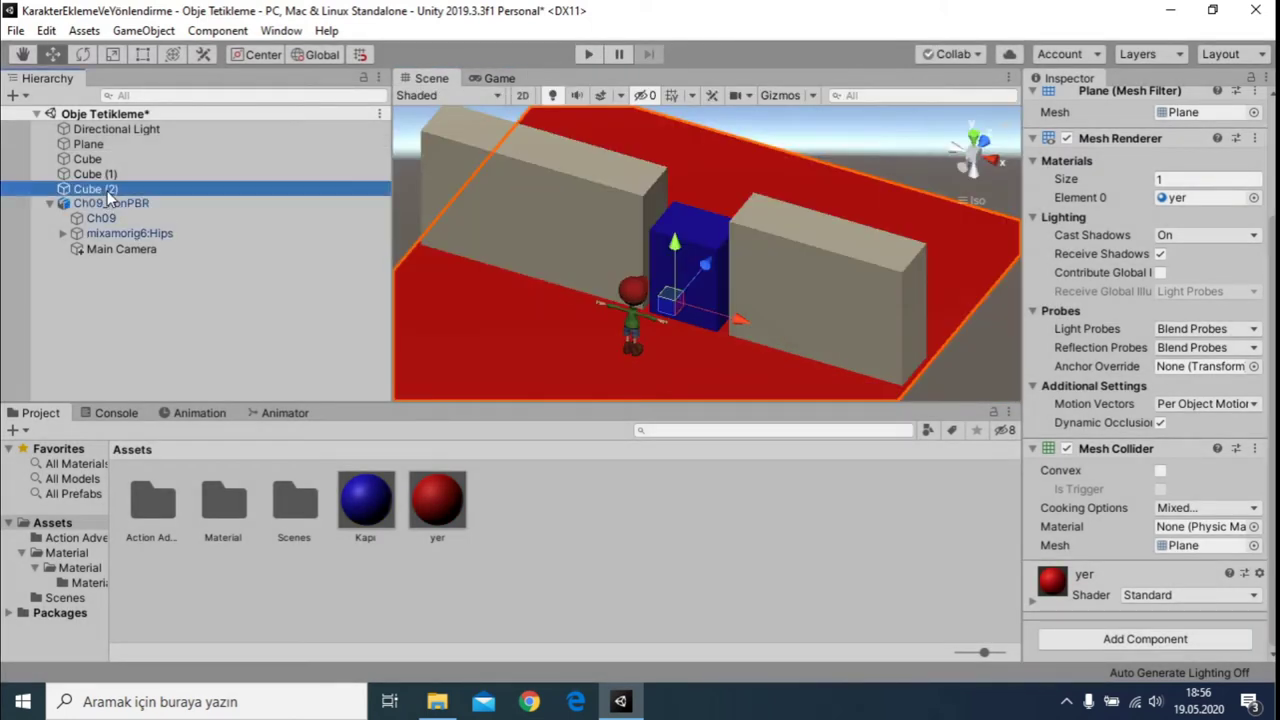
Add a trigger Box Collider to the blue door cube, extend it in front of the door, then Play.
click(674, 268)
scroll(1118, 424, down, 1)
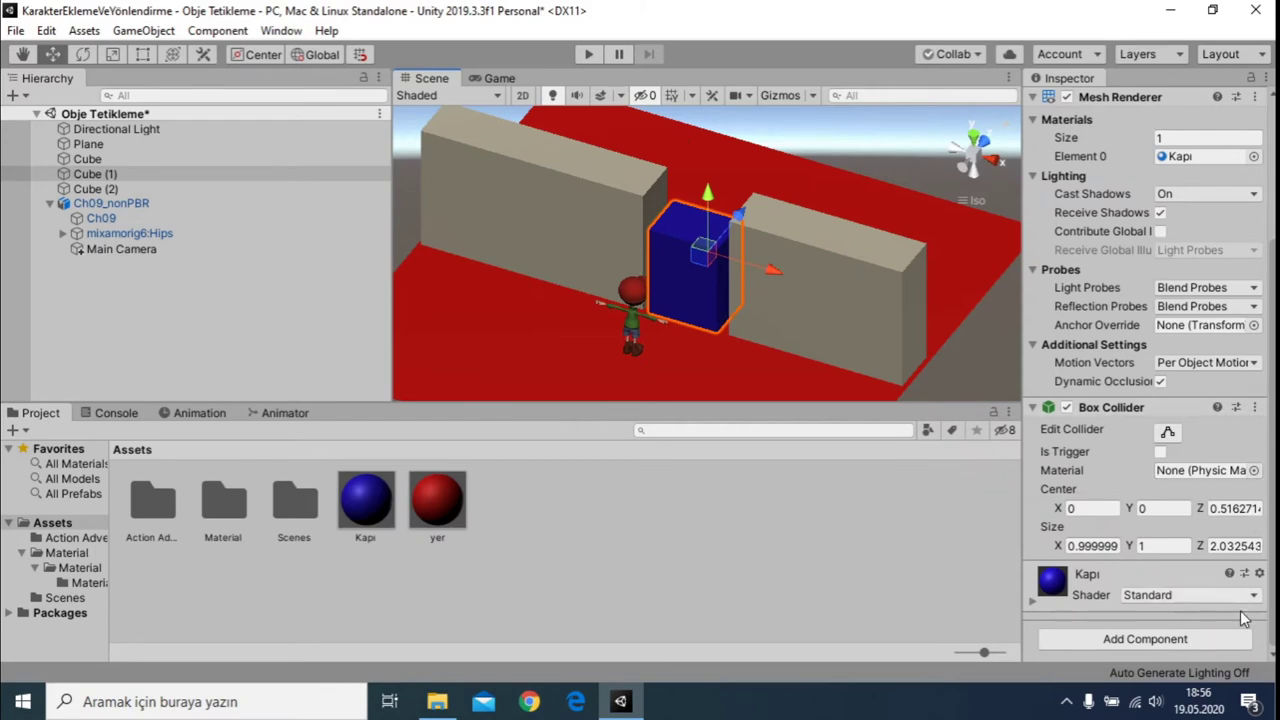
click(1183, 639)
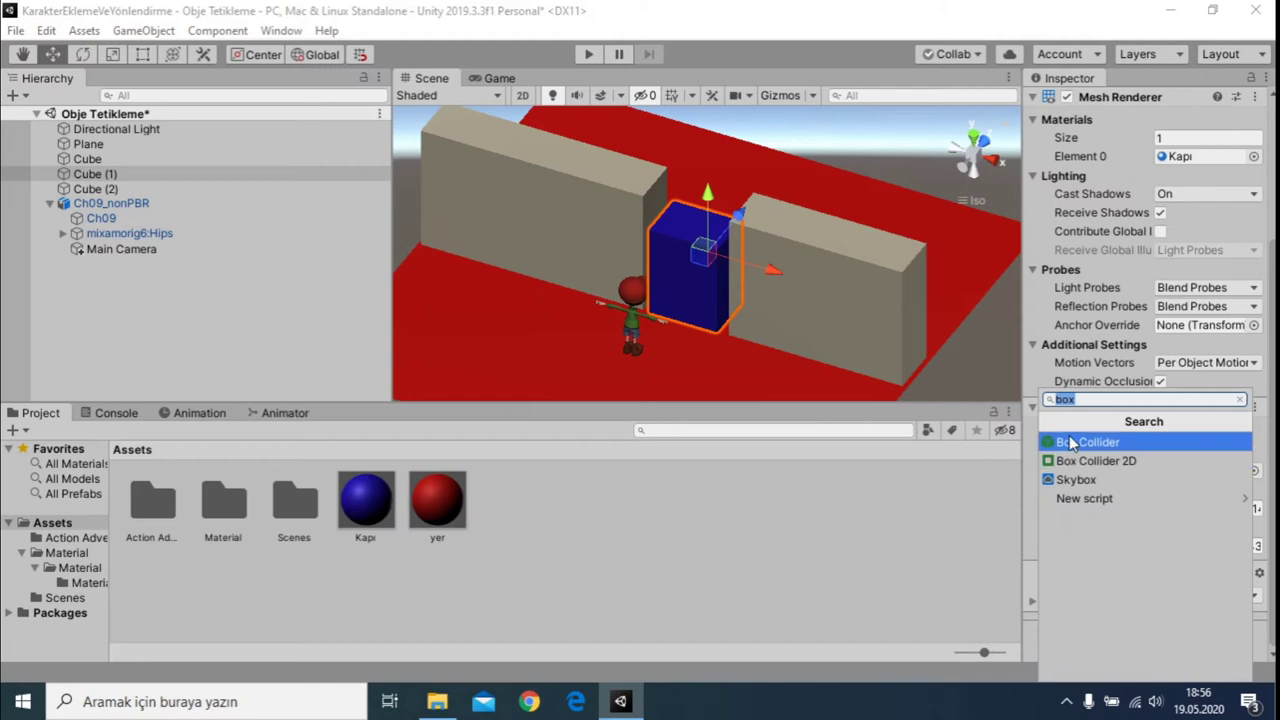
click(1130, 443)
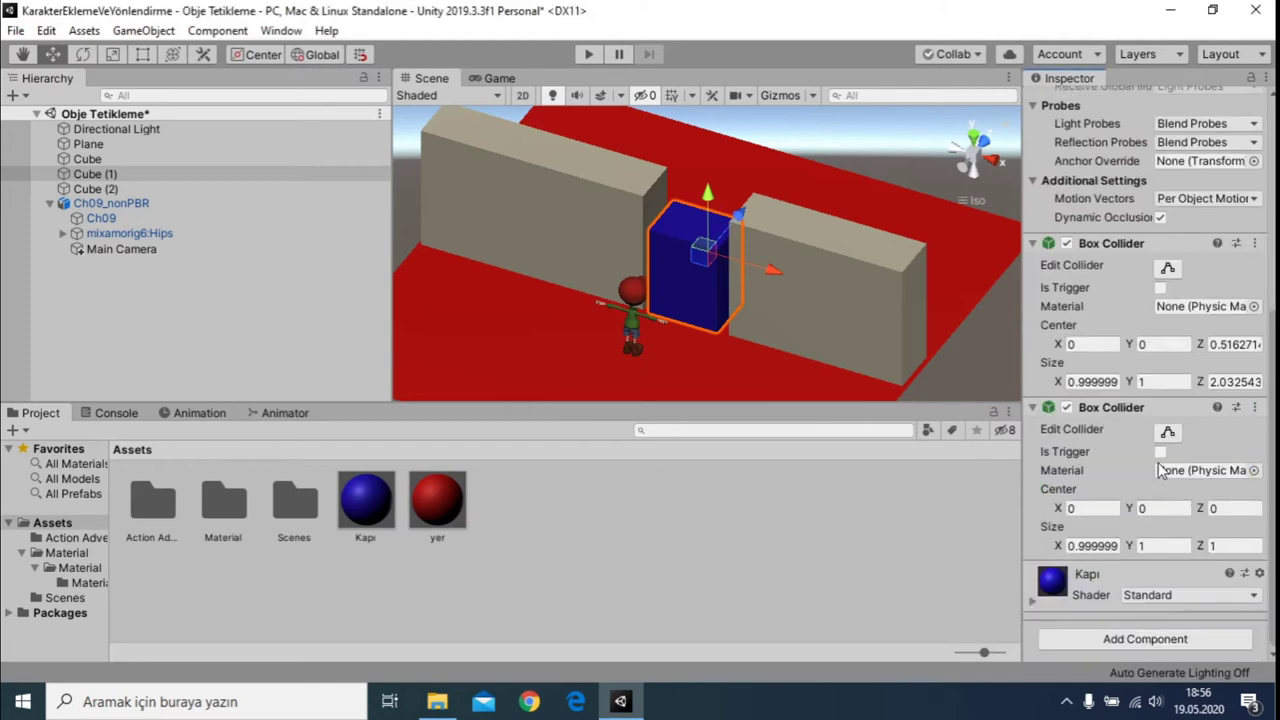
click(1160, 453)
click(1167, 432)
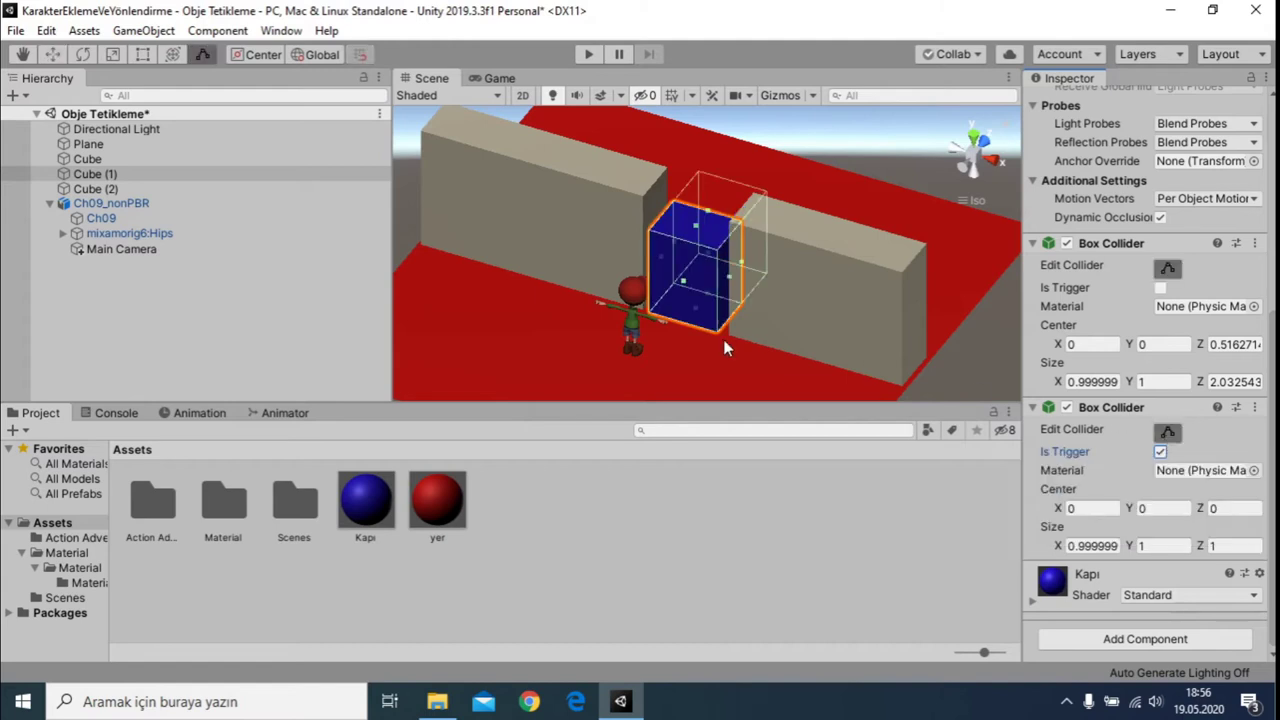
drag(688, 283, 658, 325)
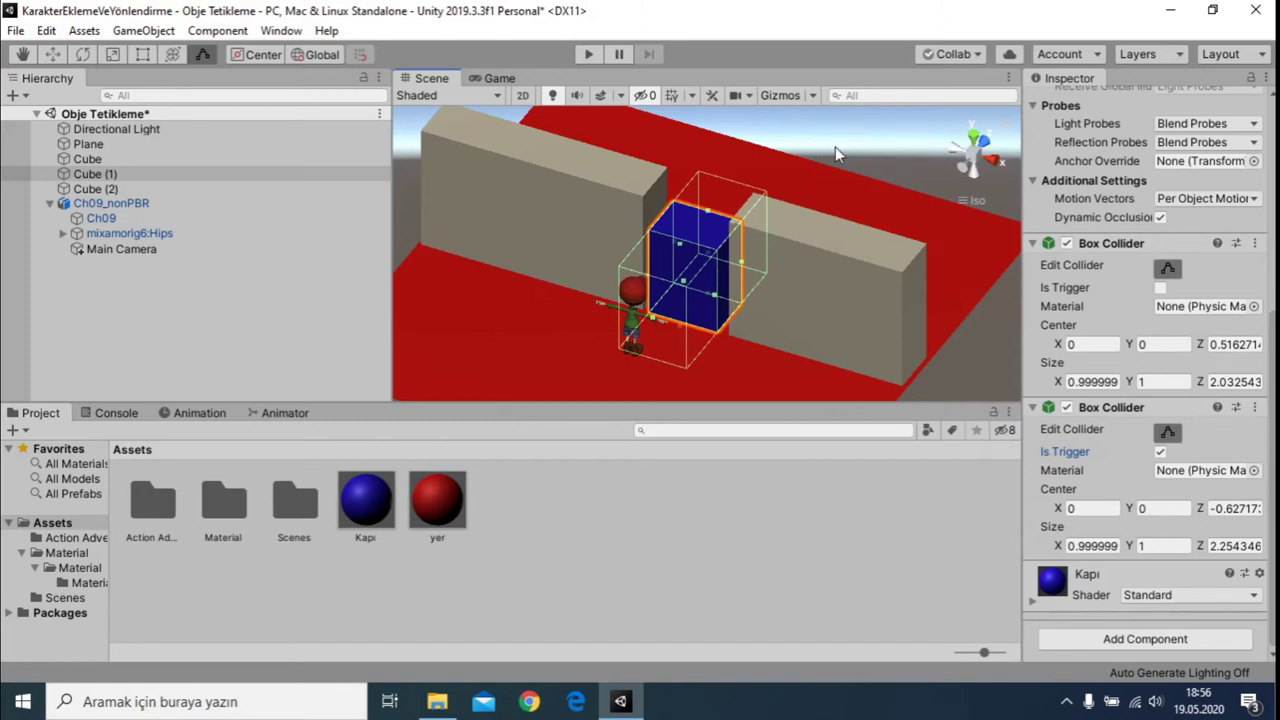
click(676, 296)
click(591, 54)
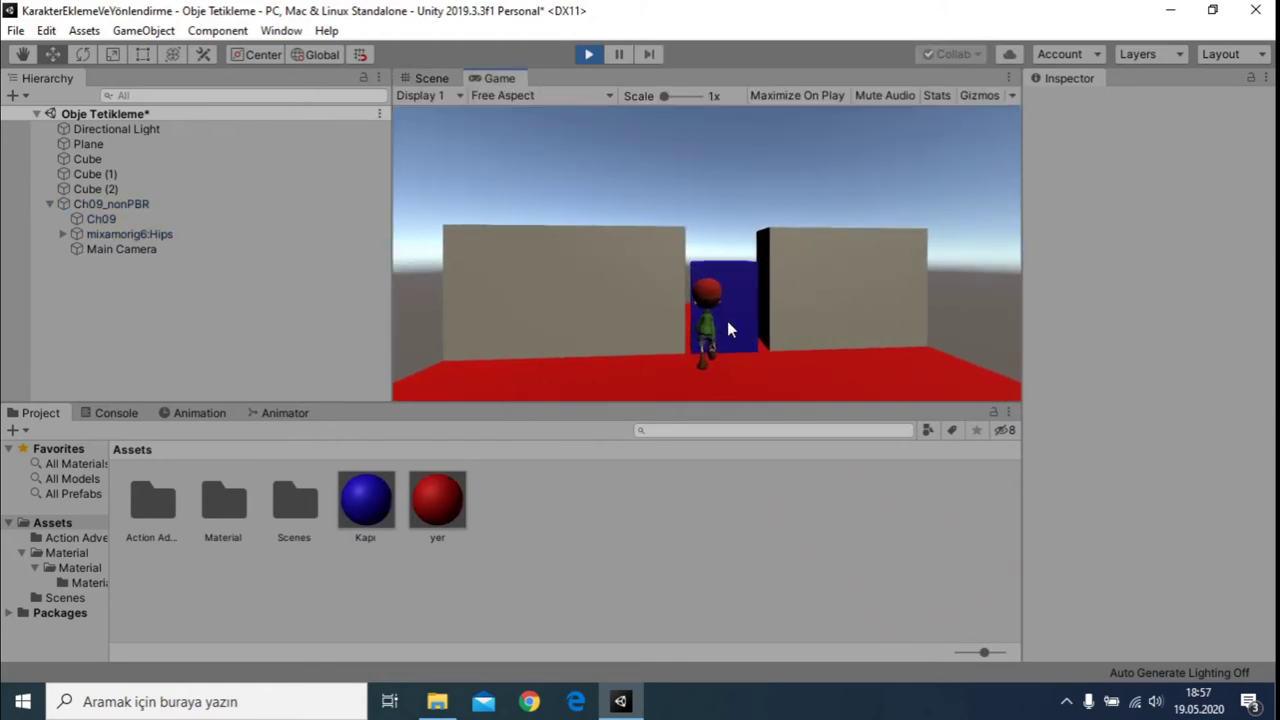
Walk the character to the door, stop Play, and select Cube (1) in the Hierarchy.
key(d)
key(a)
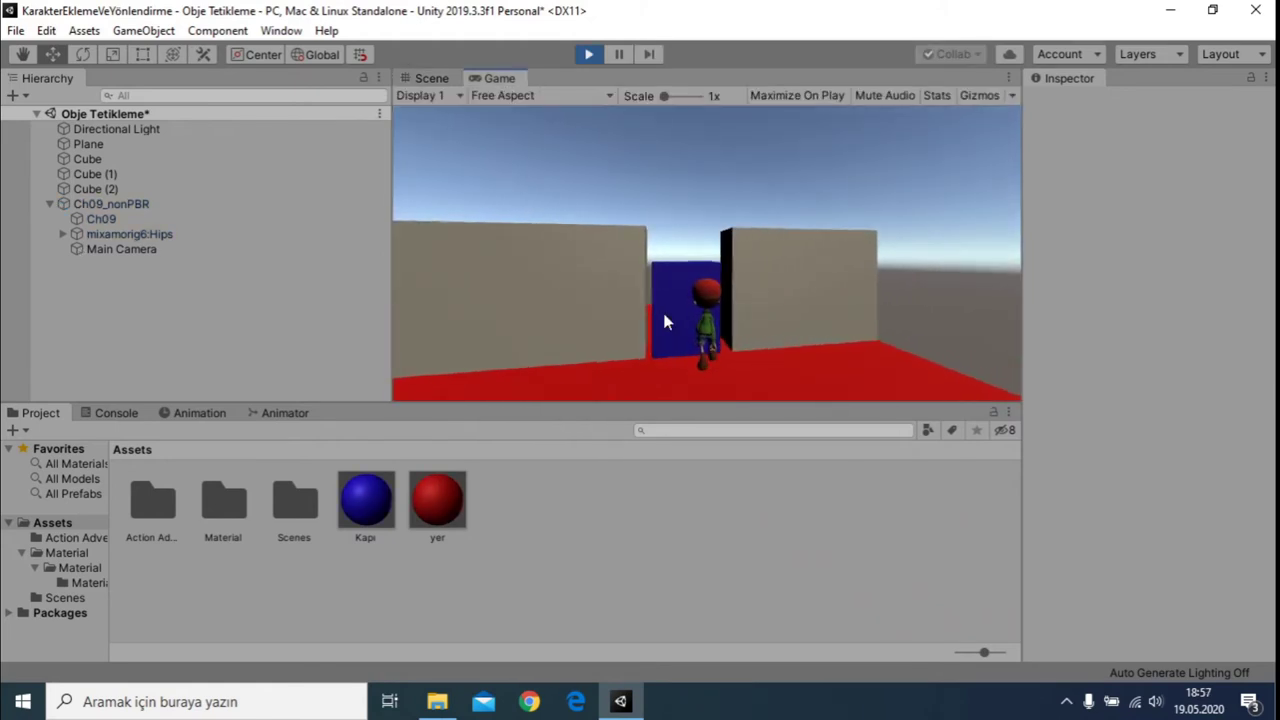
click(588, 54)
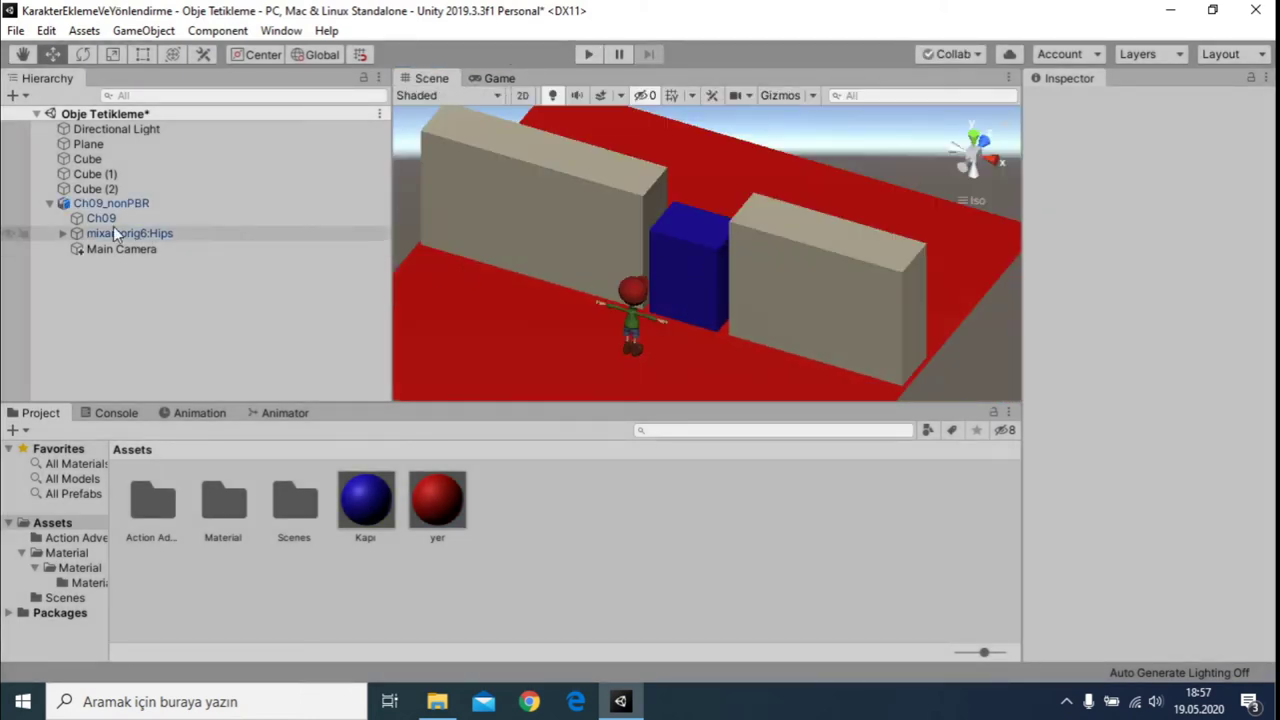
click(118, 174)
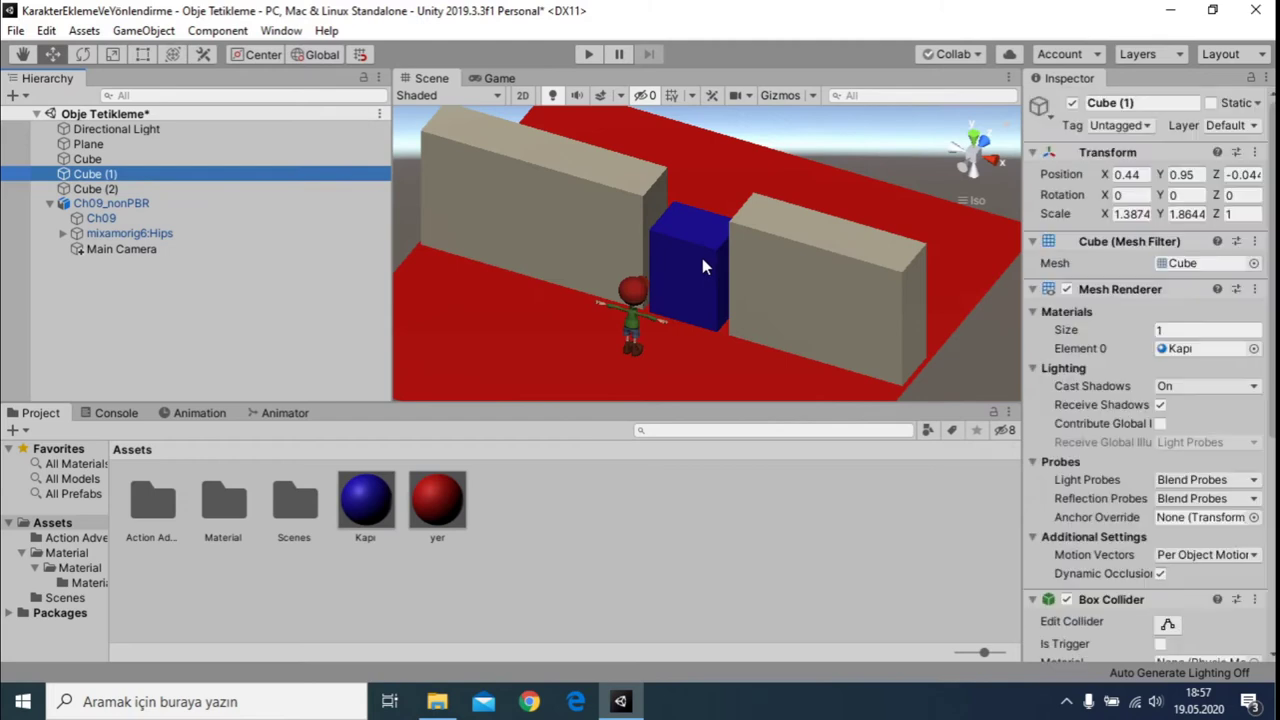
Create an animation clip named yukarı for the blue door cube.
click(702, 258)
click(205, 413)
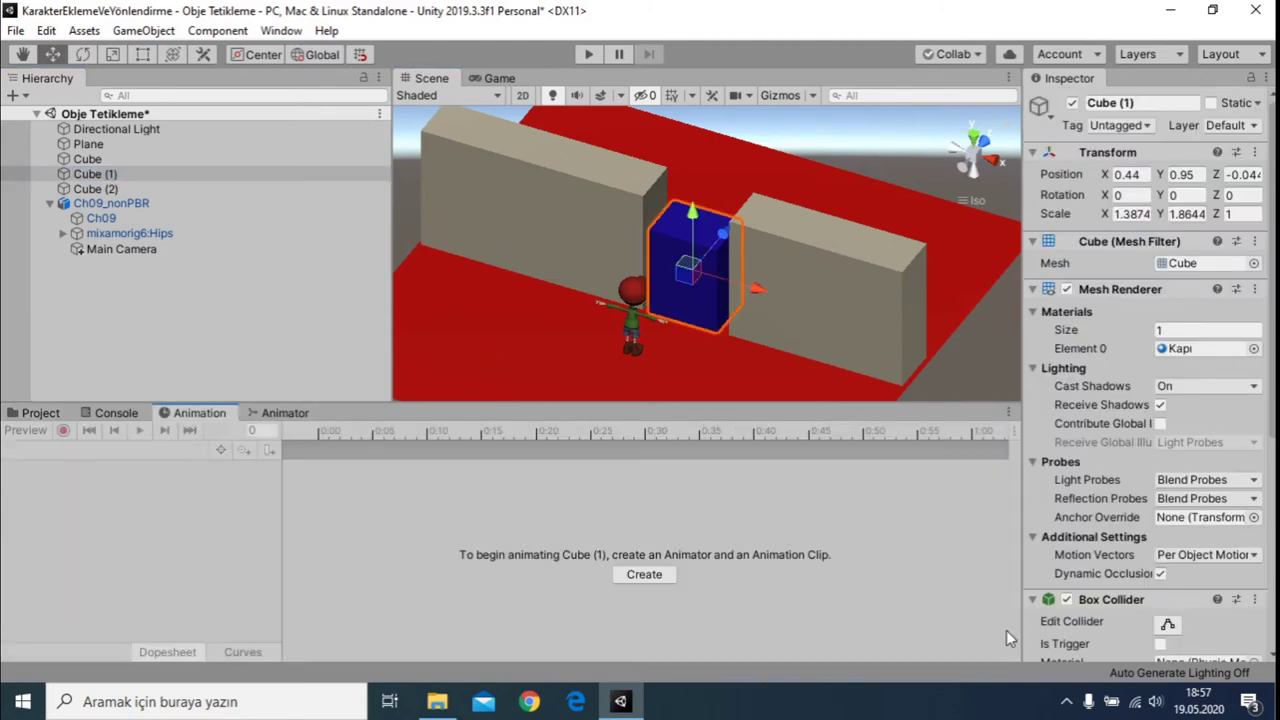
click(670, 580)
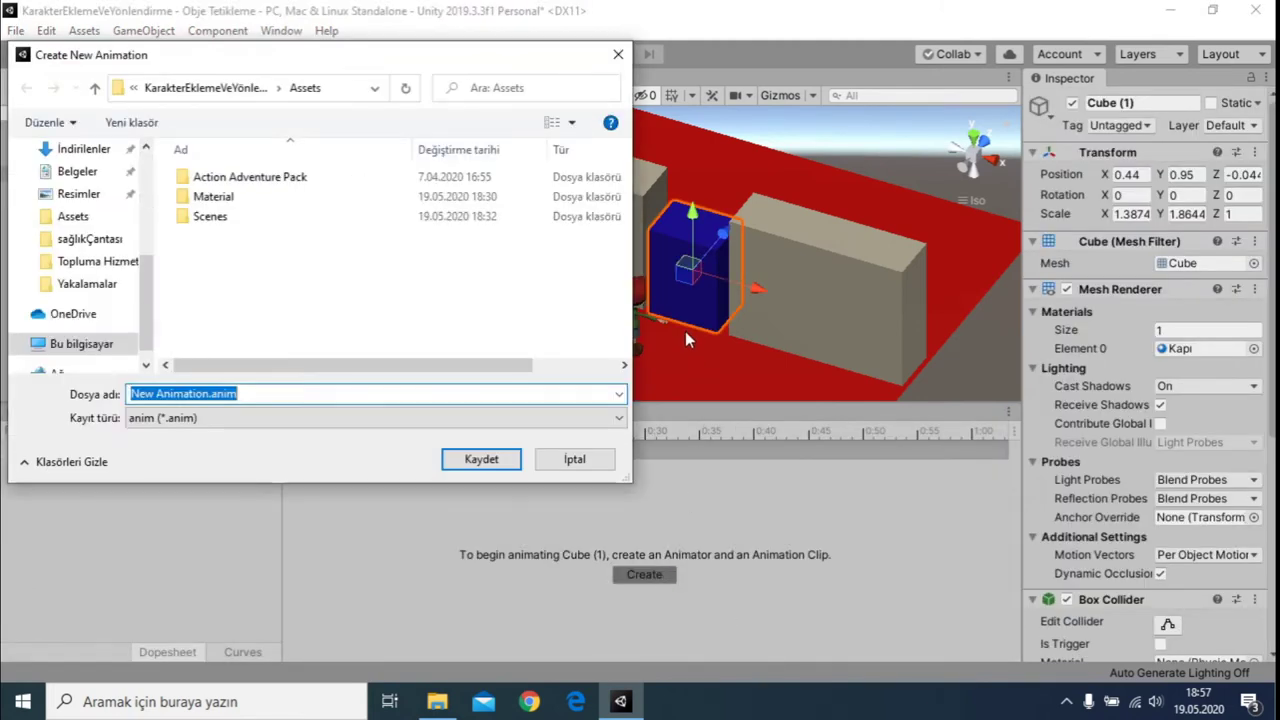
click(207, 393)
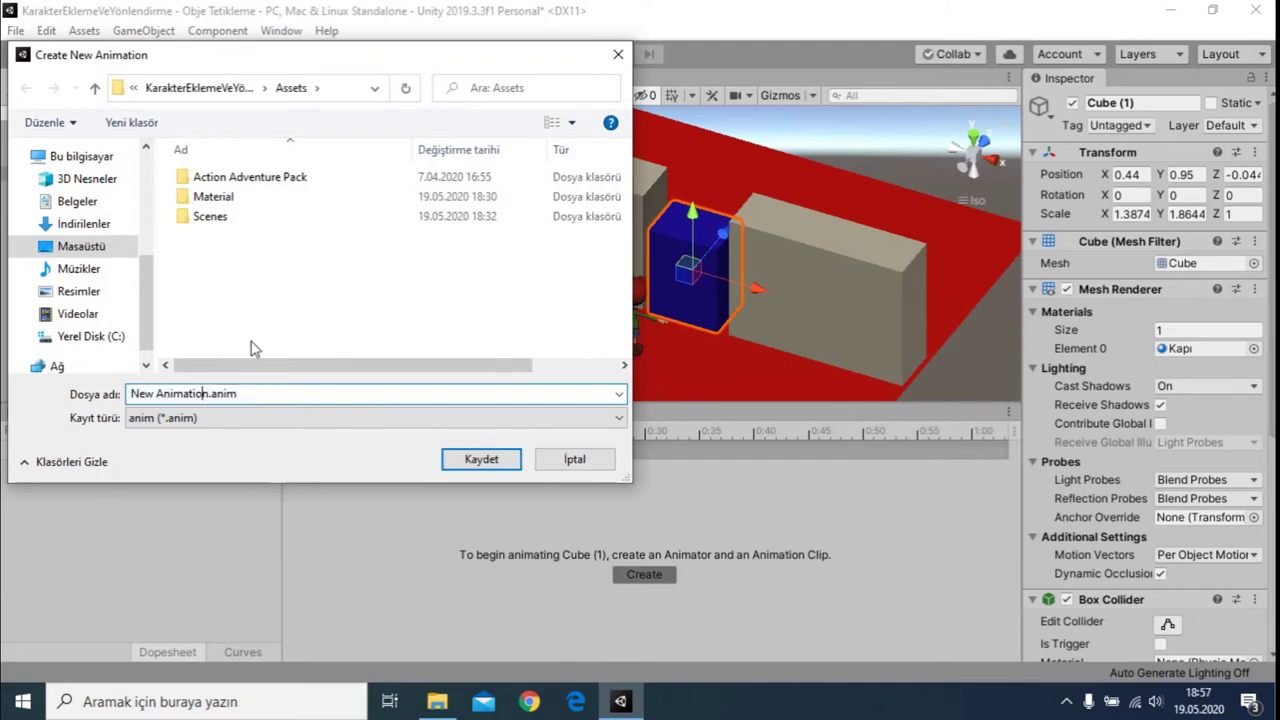
key(shift+Left)
key(shift+Left)
key(shift+Left)
key(shift+Left)
key(shift+Left)
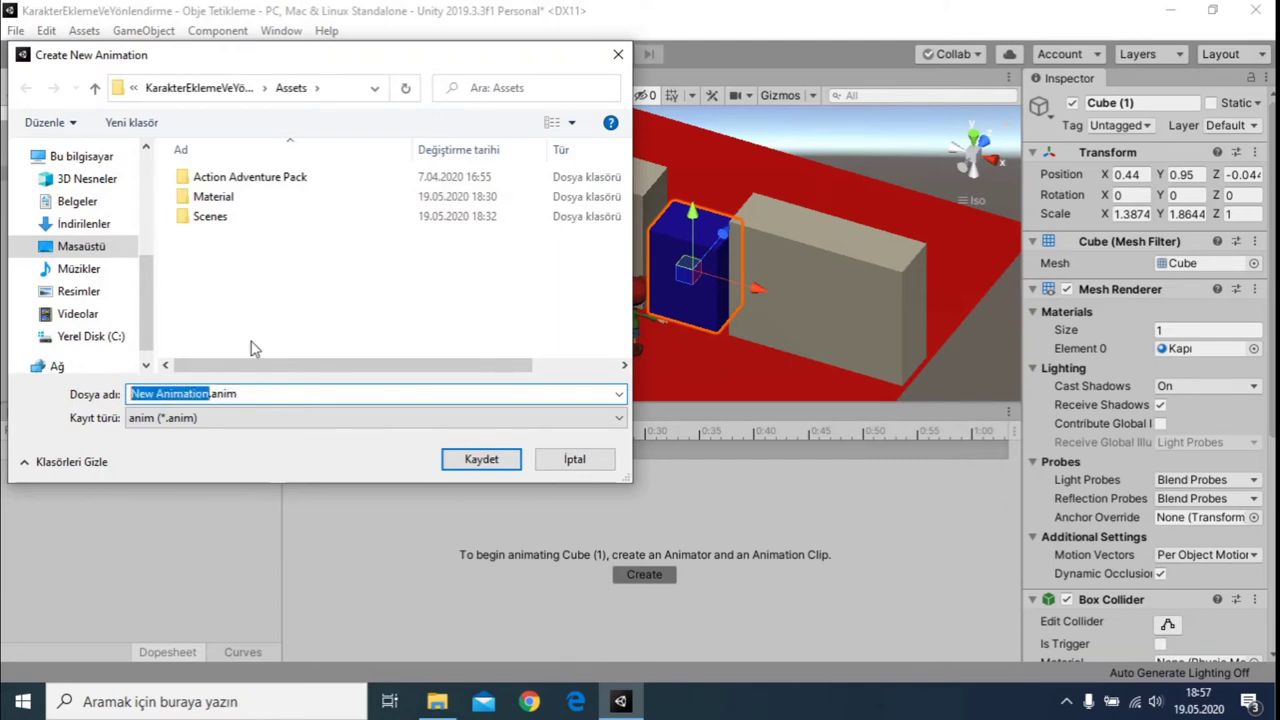
text(yukarı)
key(Return)
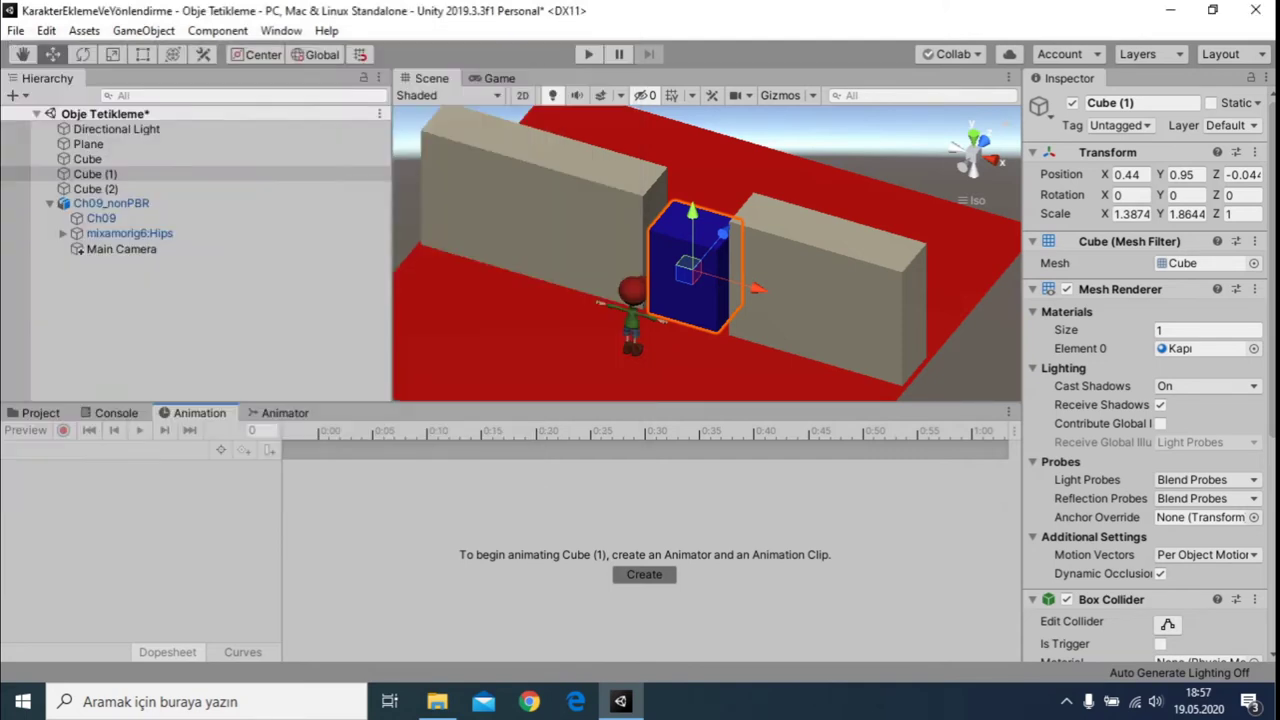
click(1066, 701)
click(1066, 701)
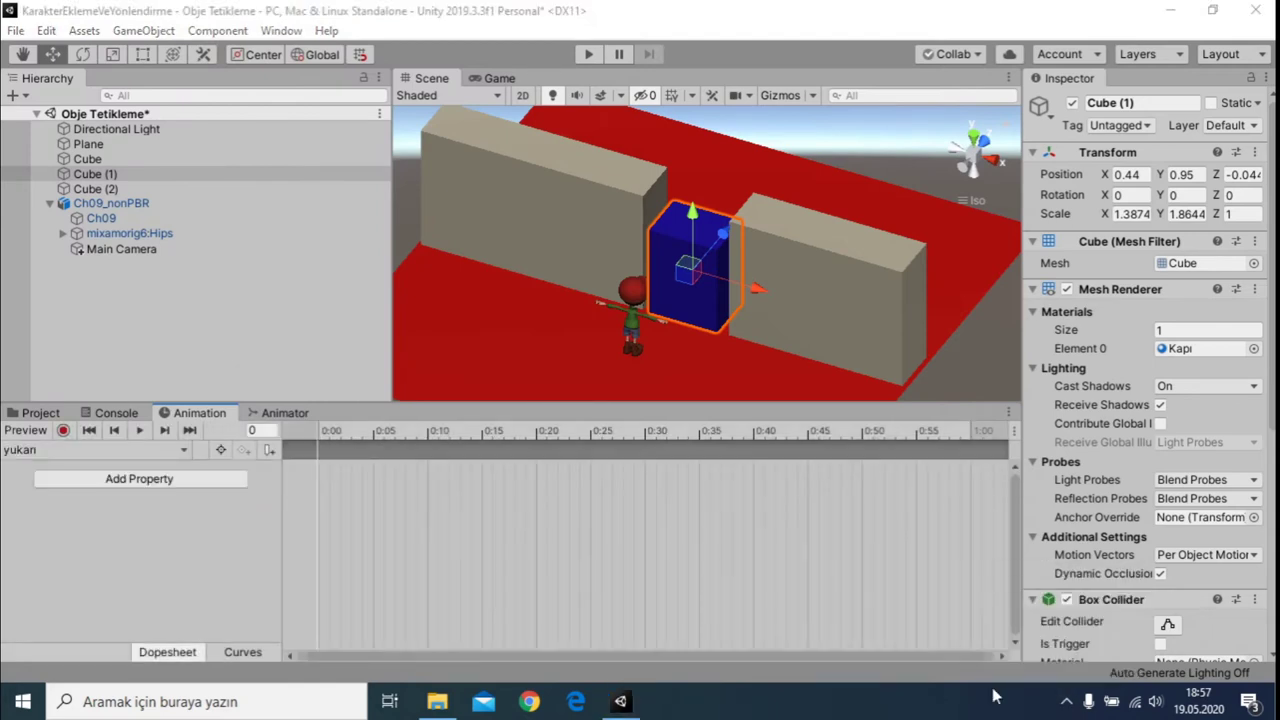
click(334, 456)
Key the door rising from Y 0.95 to 3.24 at frame 30, preview it, and start another clip.
mouse_move(316, 434)
mouse_down()
mouse_move(651, 441)
mouse_move(639, 441)
mouse_up()
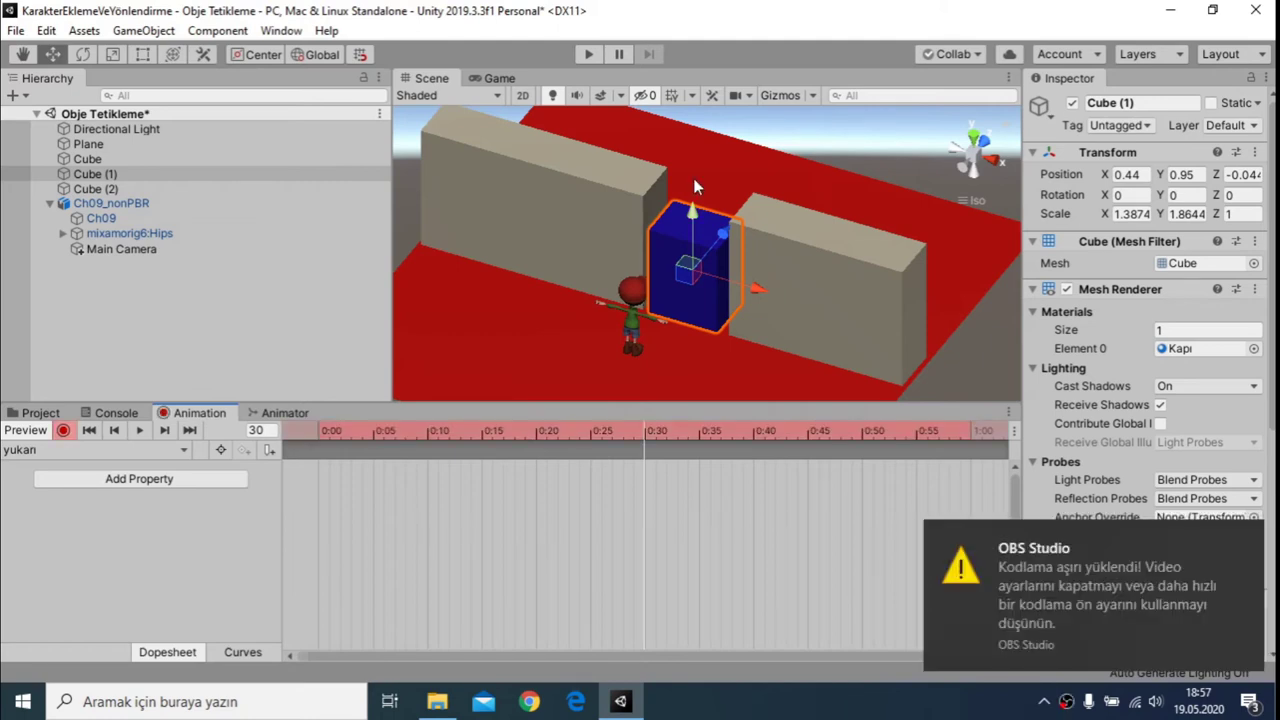
drag(693, 200, 695, 137)
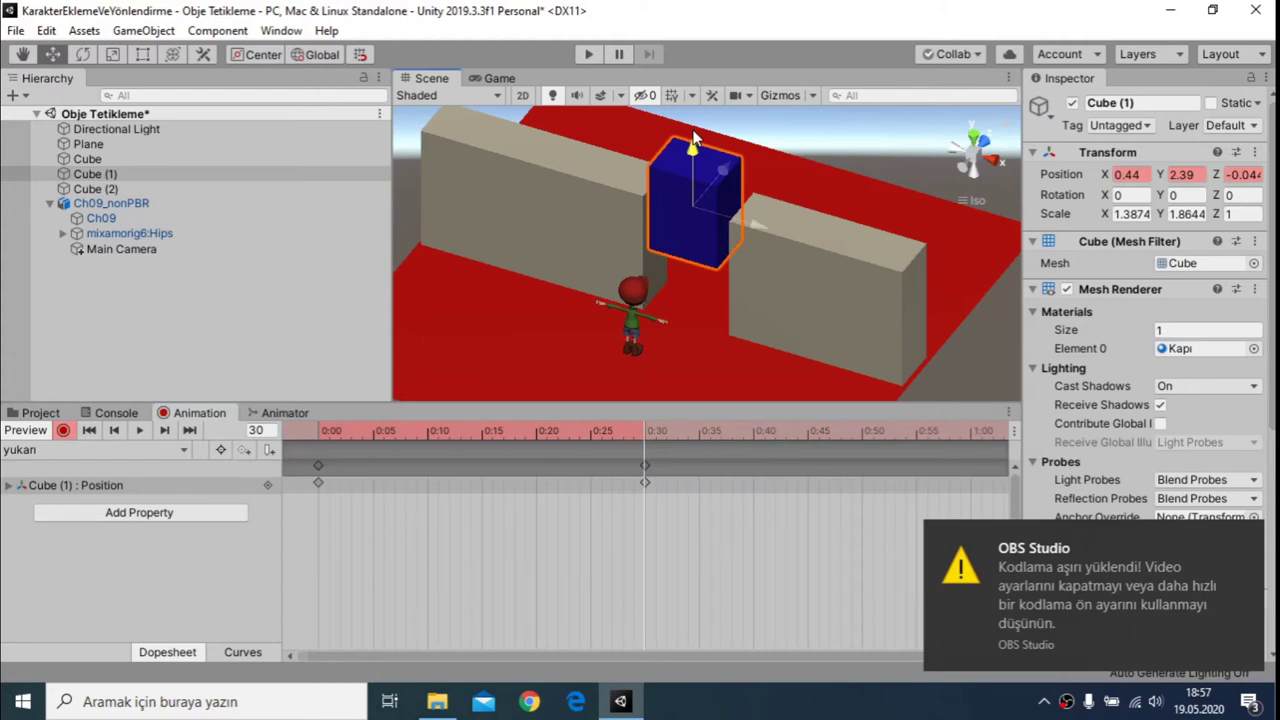
drag(695, 137, 694, 106)
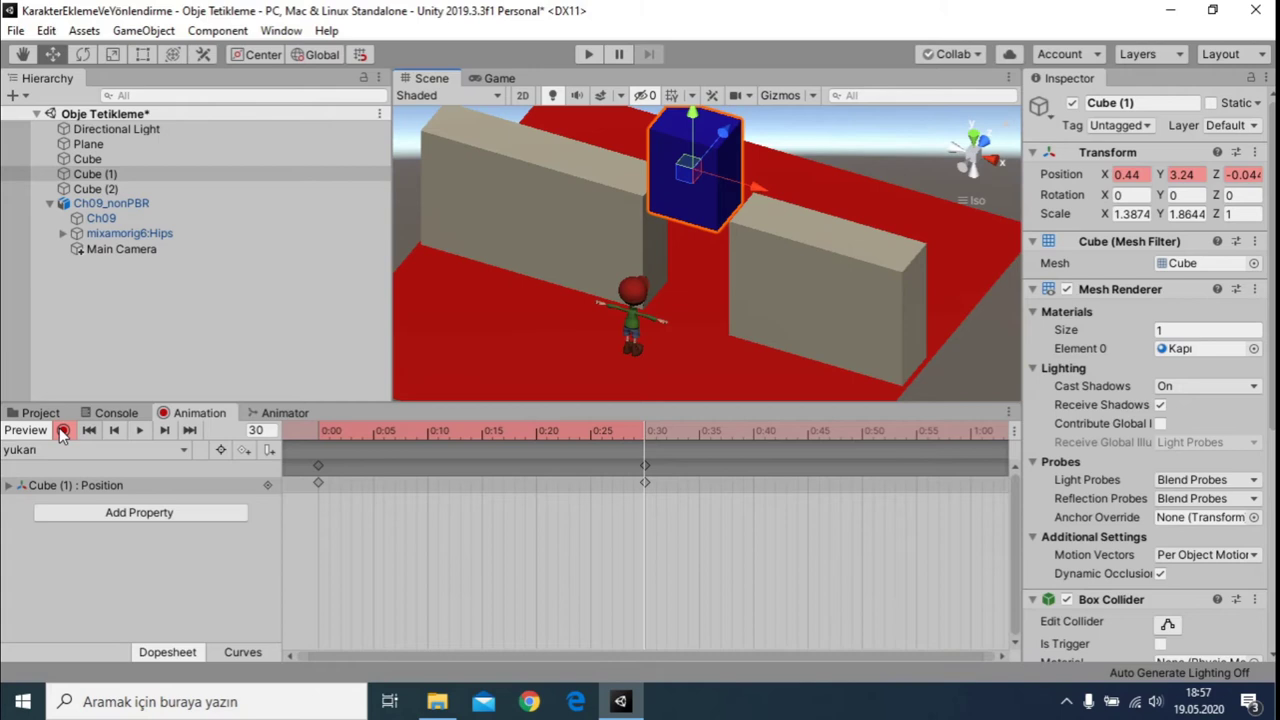
click(62, 430)
click(138, 430)
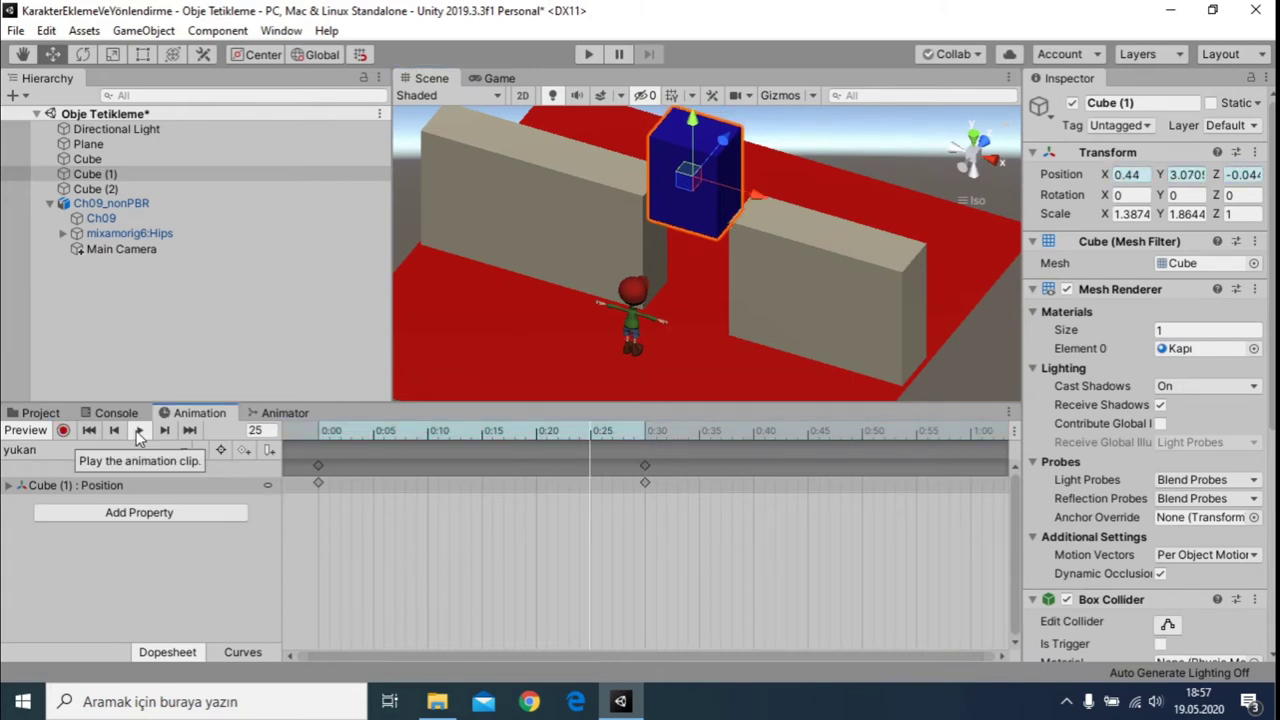
click(124, 453)
click(87, 510)
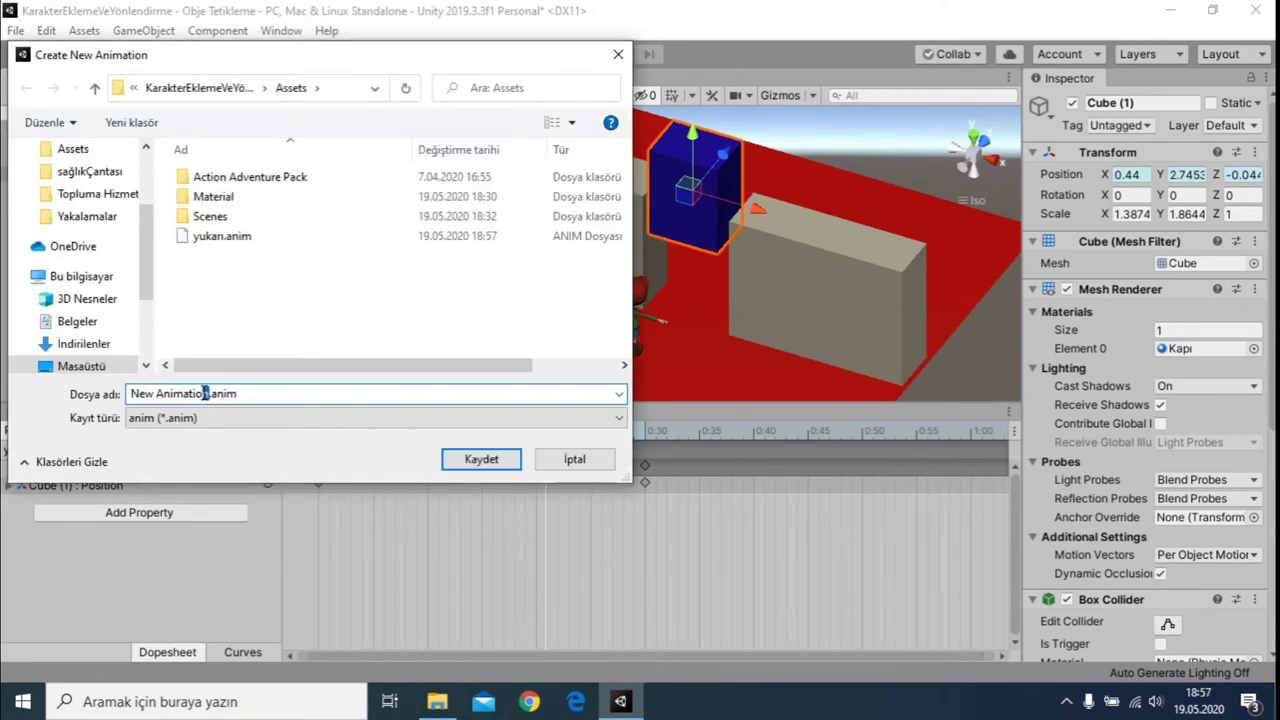
Save the new clip as asagi and compare its keyframes with the yukarı clip.
text(asag)
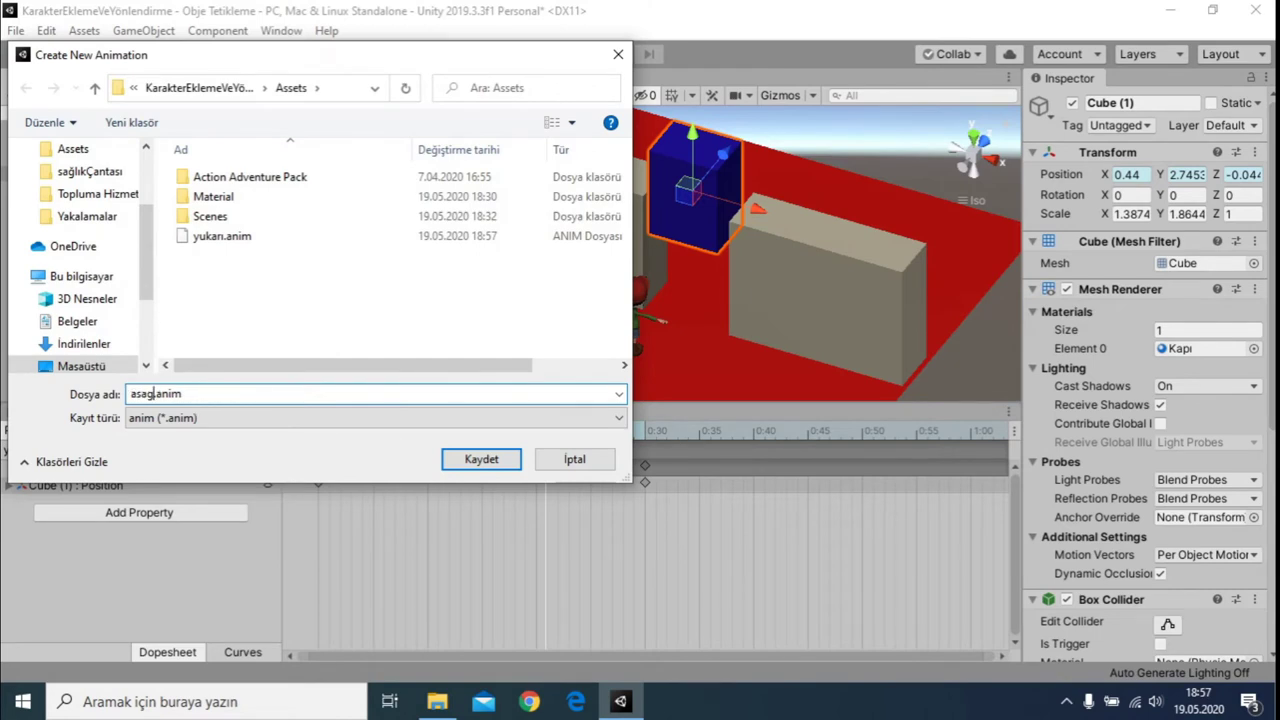
key(Return)
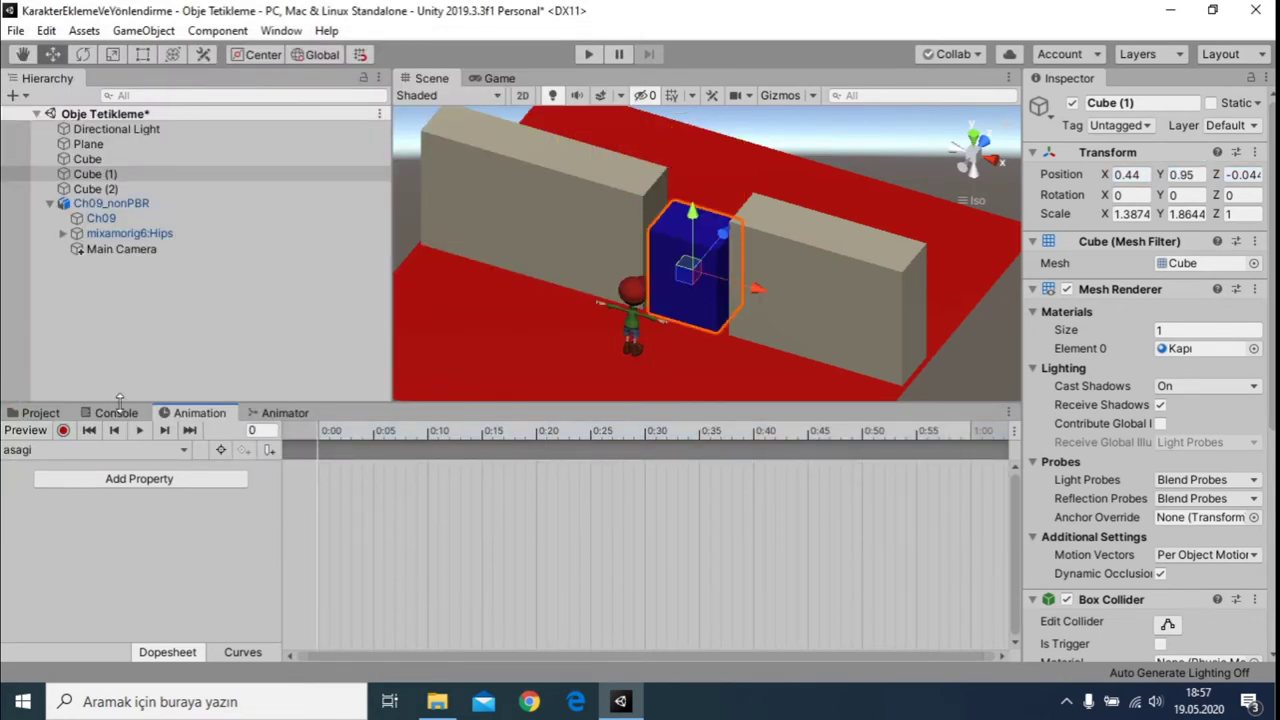
click(62, 451)
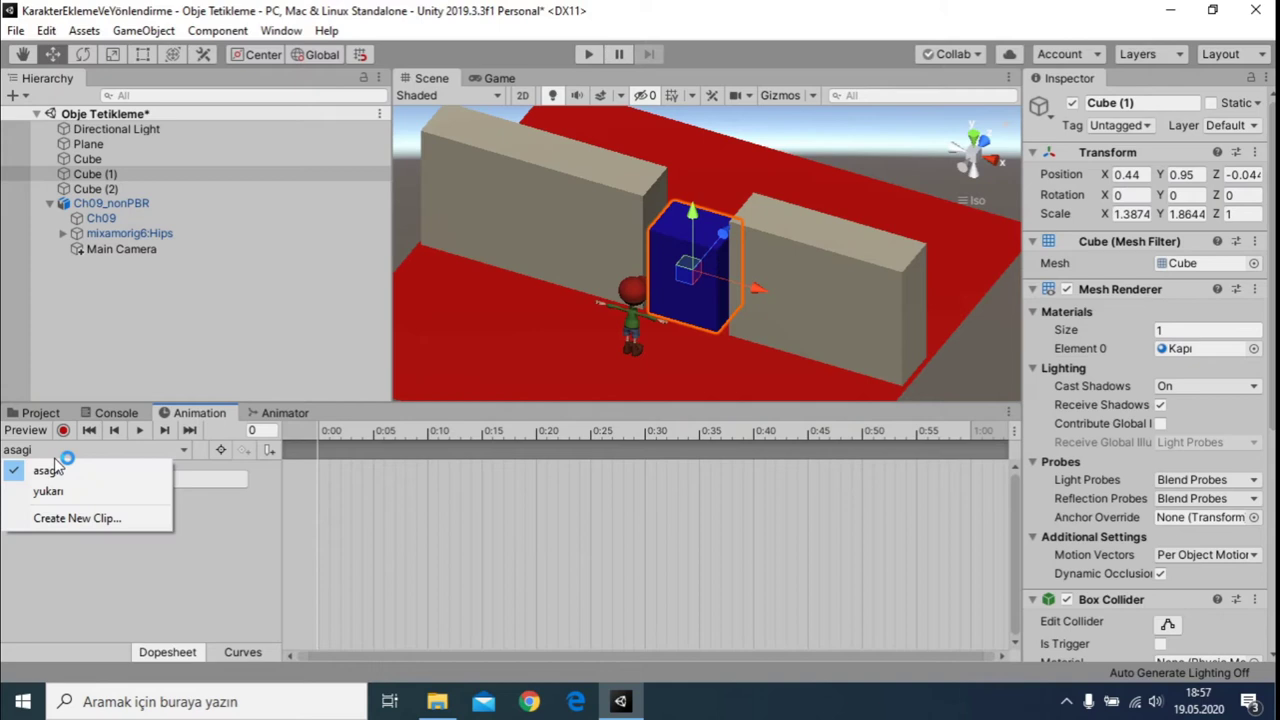
click(48, 491)
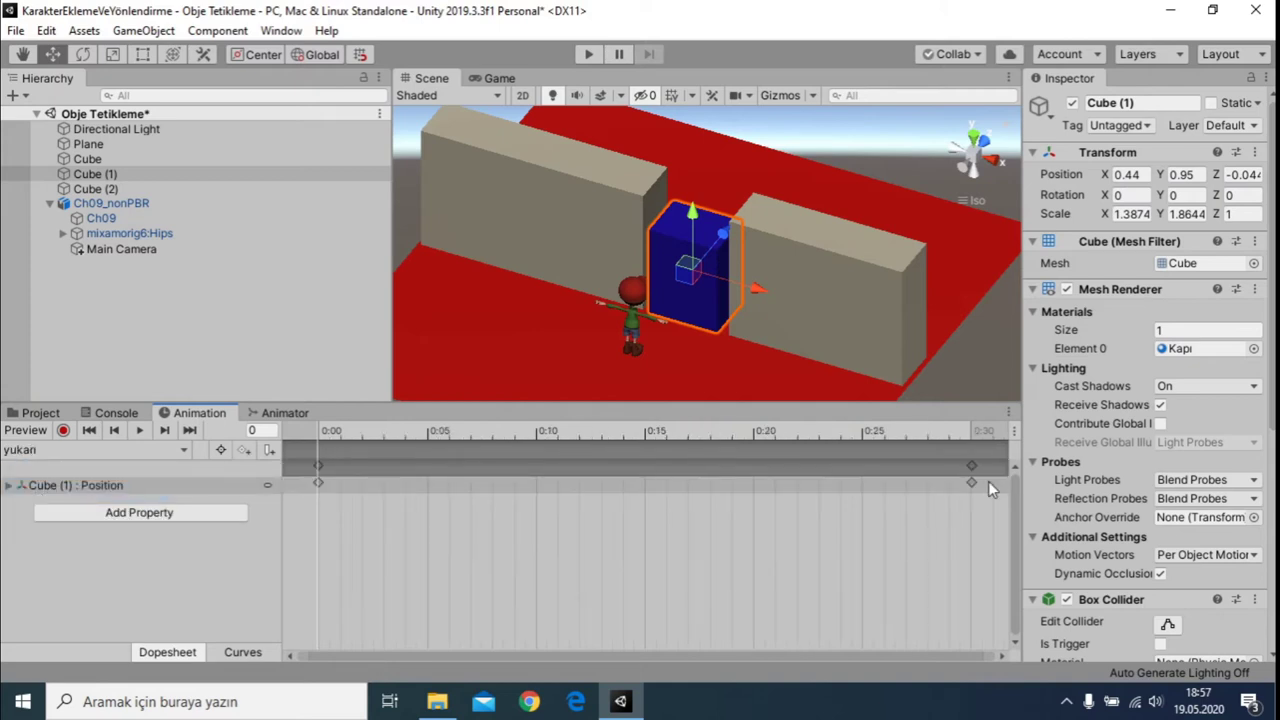
click(41, 452)
click(30, 471)
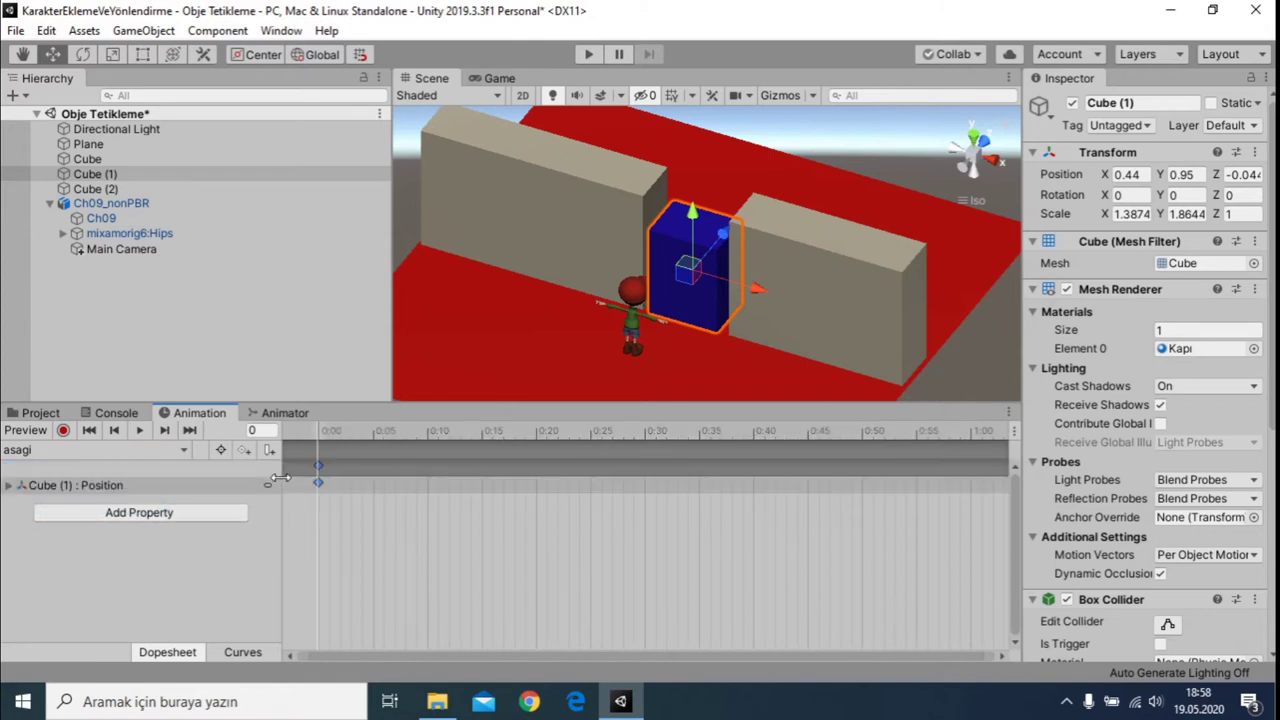
click(58, 451)
click(49, 491)
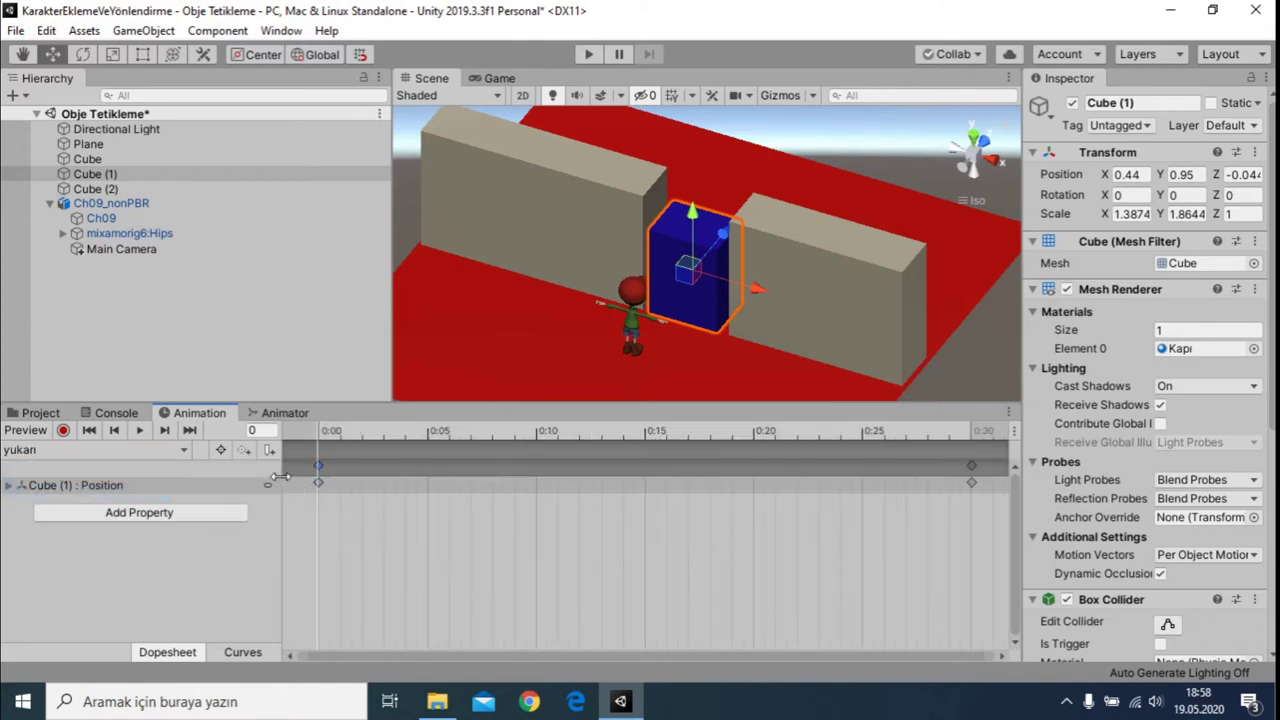
click(318, 482)
click(61, 452)
click(30, 471)
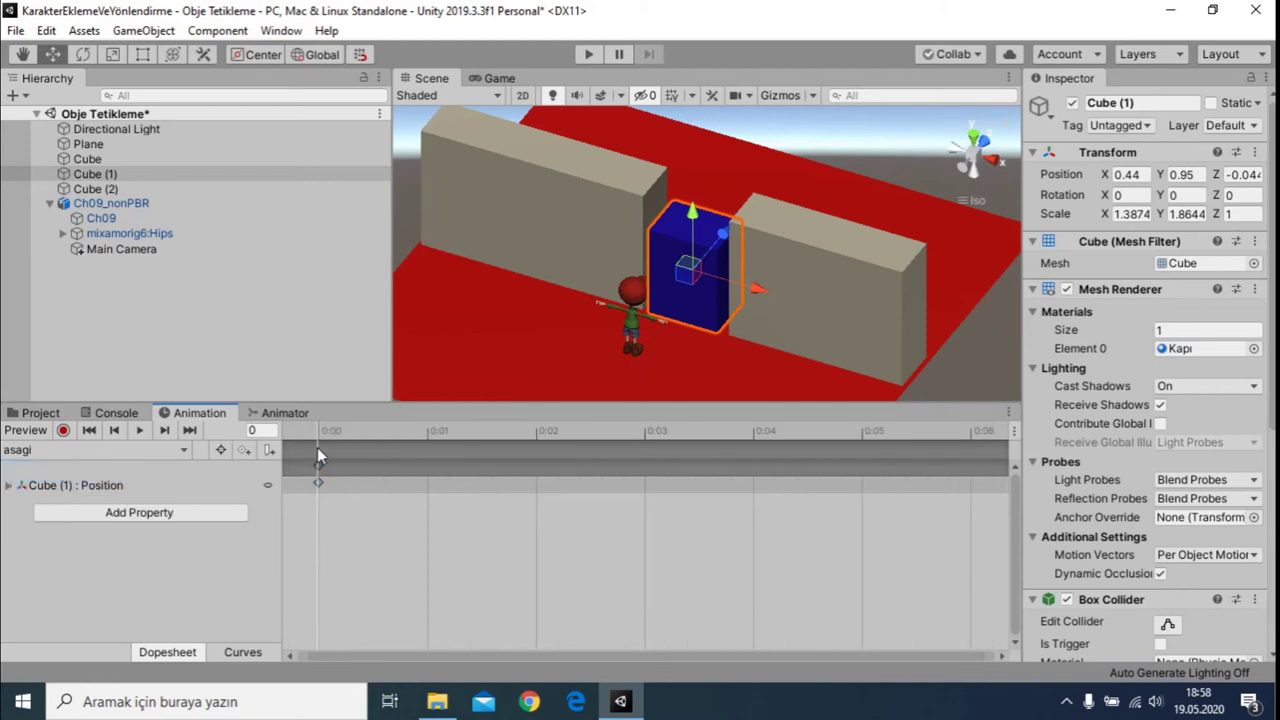
drag(317, 447, 449, 448)
Key asagi lowering the cube from Y 3.24 to 0.95 by frame 30, then preview it.
scroll(437, 480, down, 1)
scroll(430, 484, down, 1)
scroll(418, 480, down, 1)
scroll(414, 486, down, 2)
scroll(414, 490, down, 1)
scroll(412, 484, down, 1)
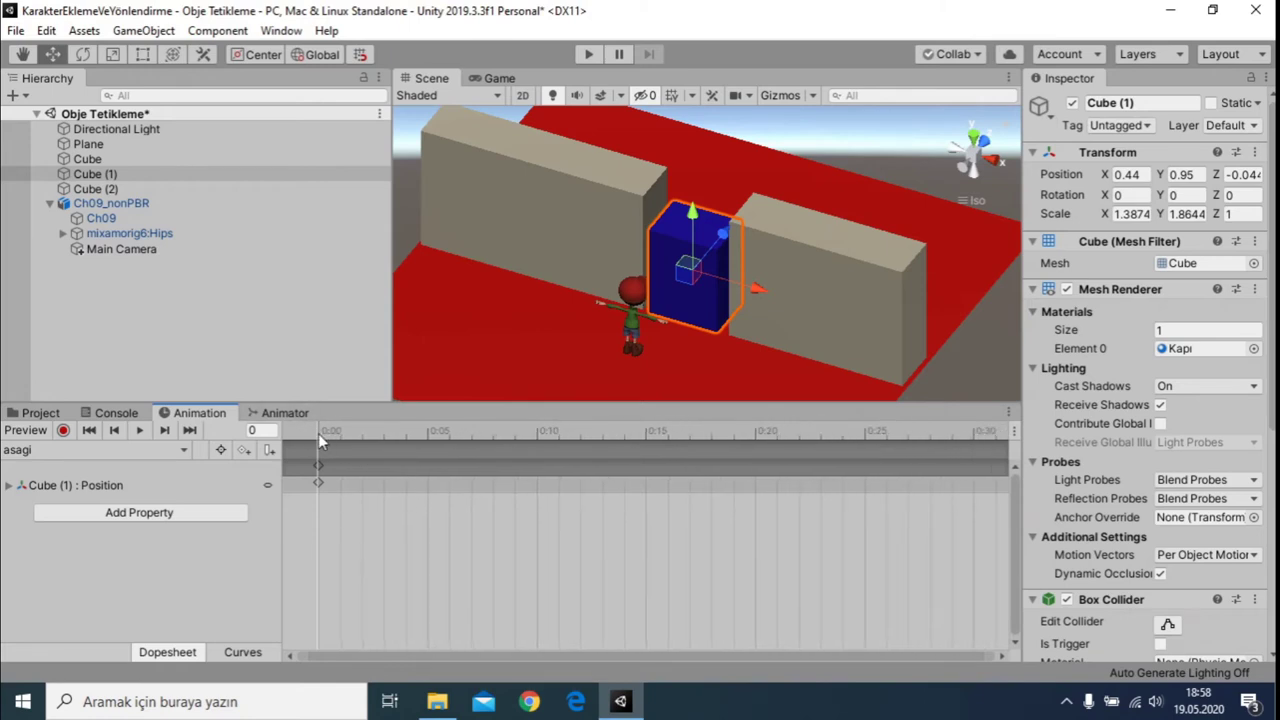
drag(318, 433, 343, 437)
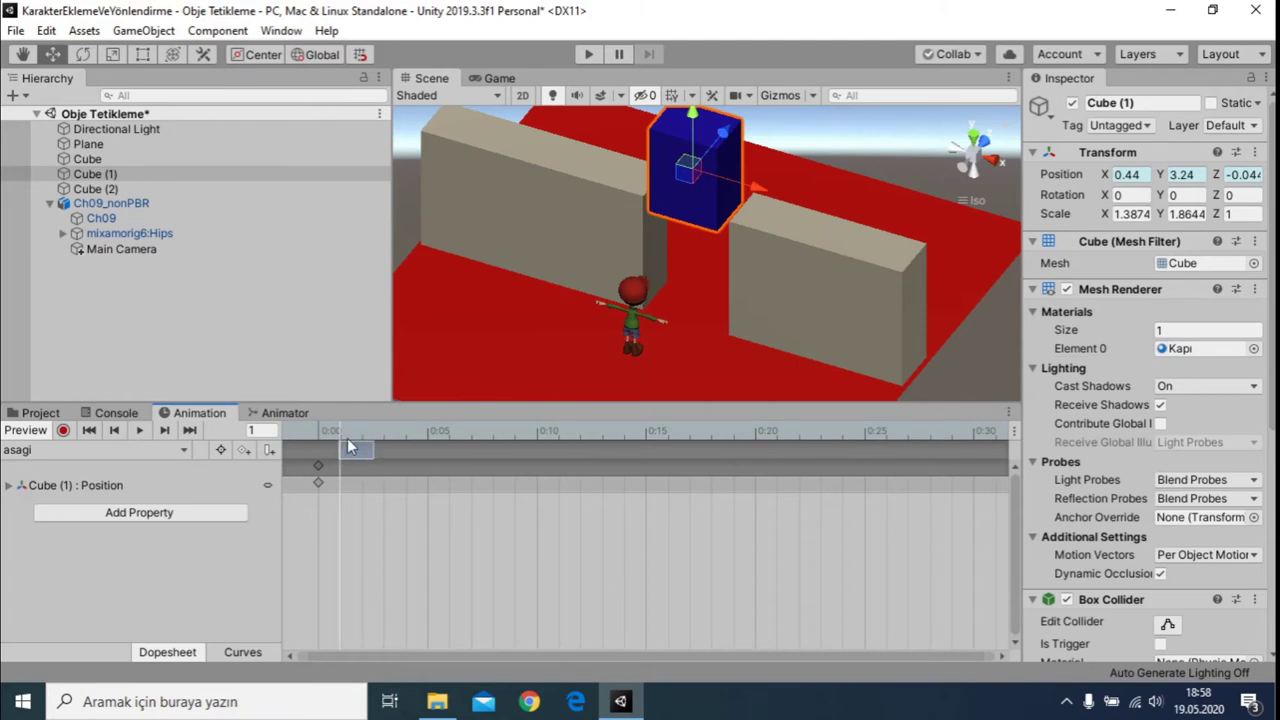
drag(341, 437, 925, 449)
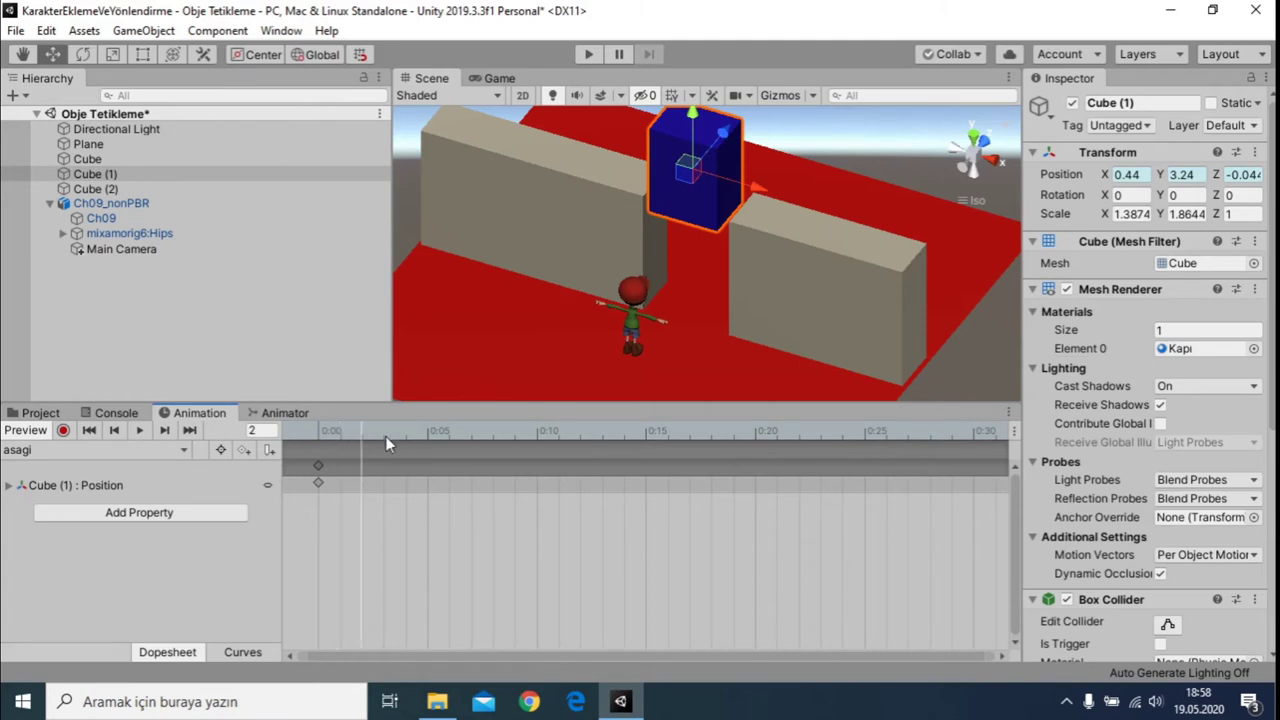
drag(925, 449, 971, 449)
click(140, 430)
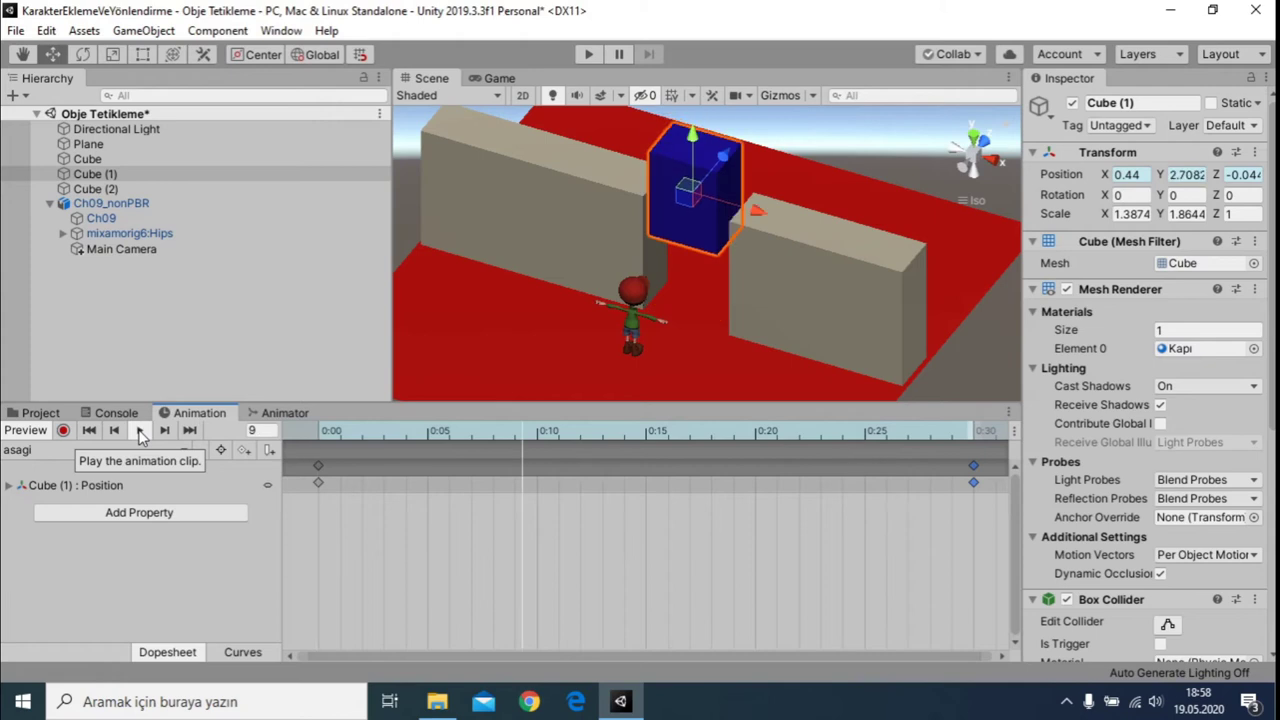
click(140, 430)
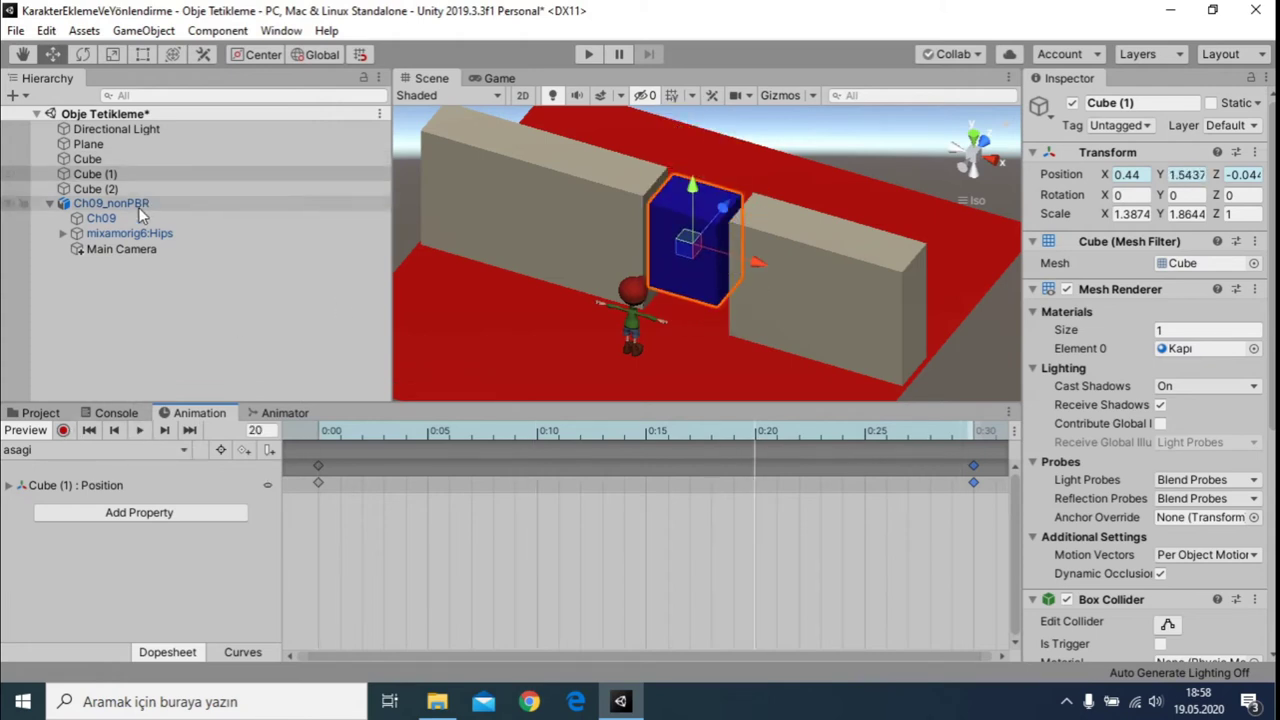
Create a new script named kapiac and attach it to Cube (1).
click(112, 173)
scroll(1248, 422, down, 5)
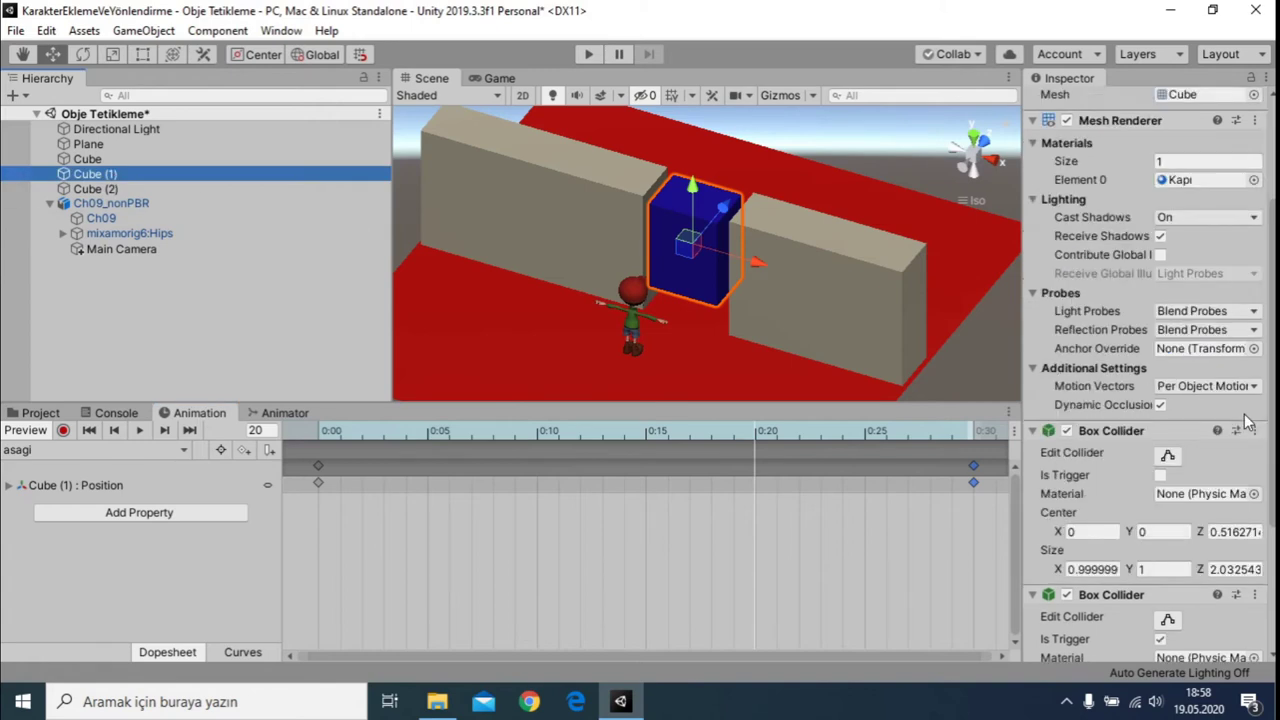
scroll(1235, 421, down, 5)
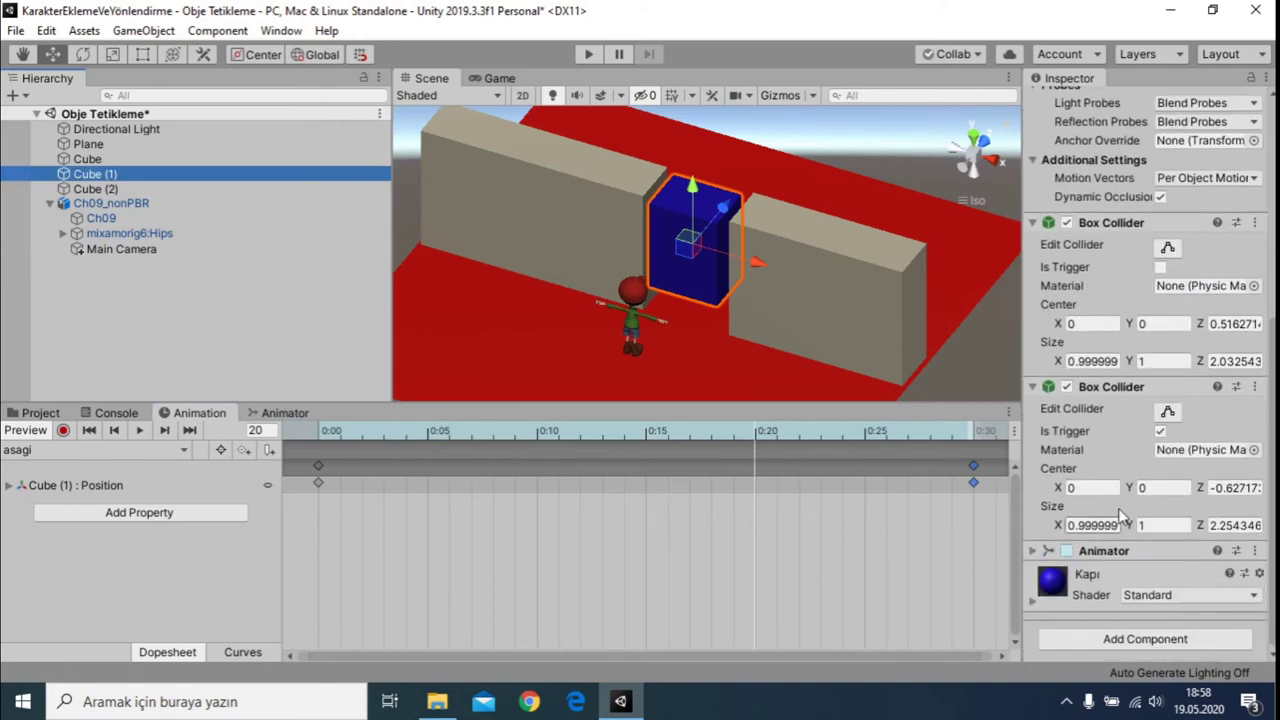
click(1156, 643)
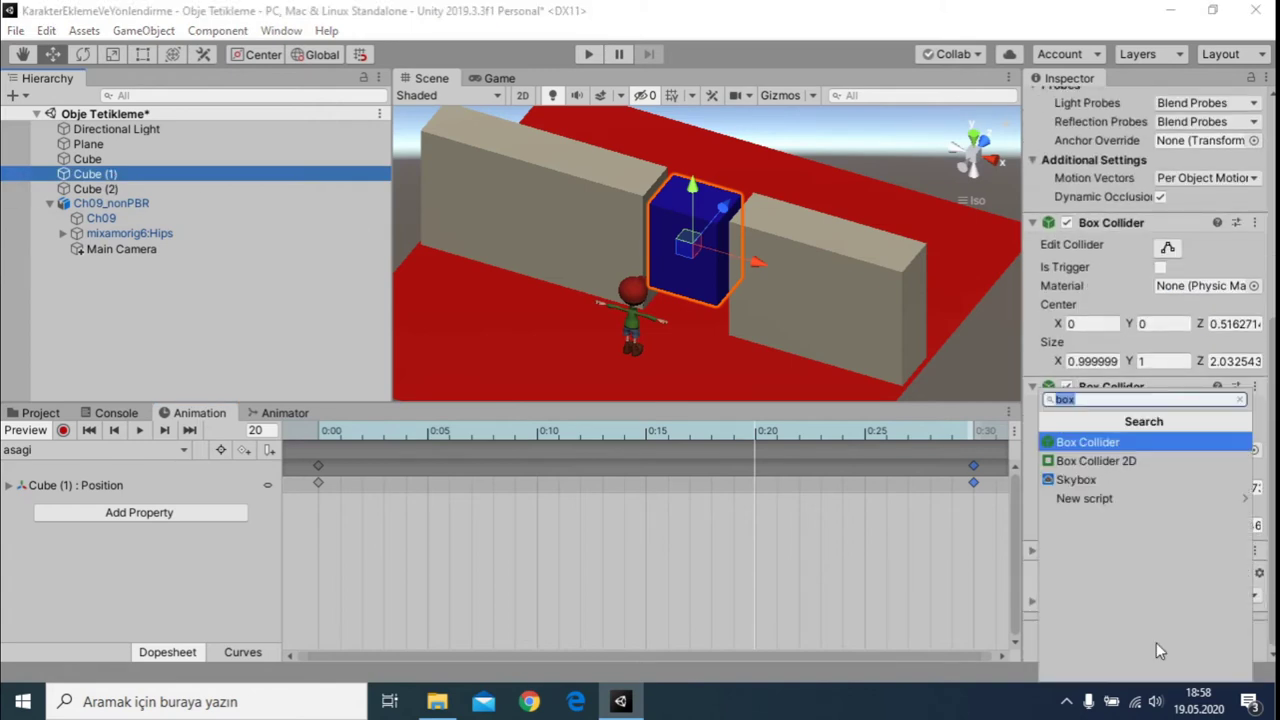
text(kapıac)
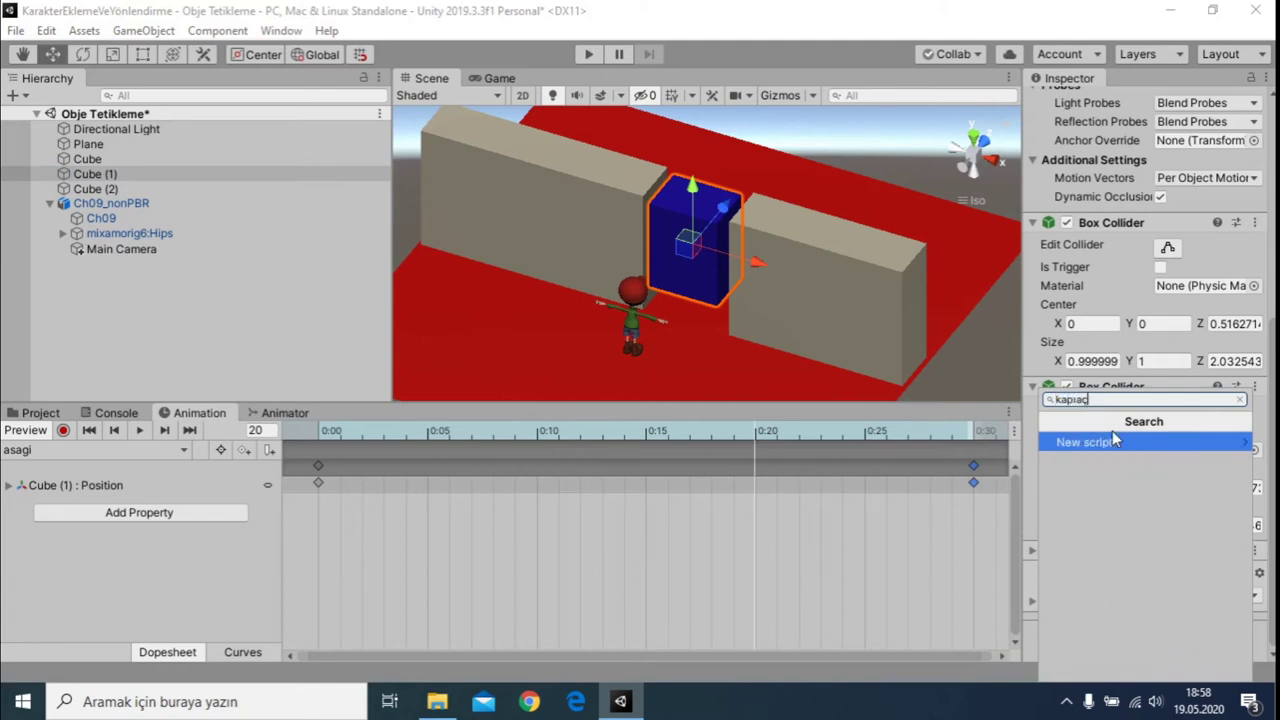
text(ac)
key(Return)
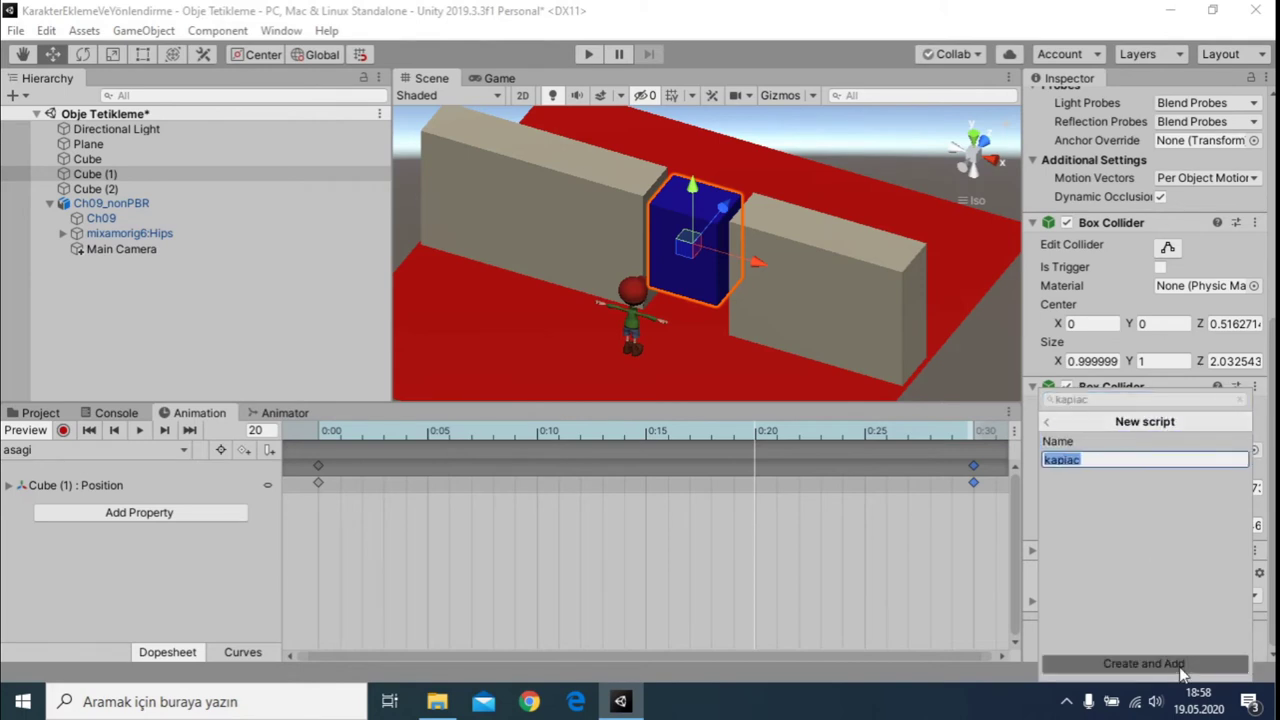
click(1180, 663)
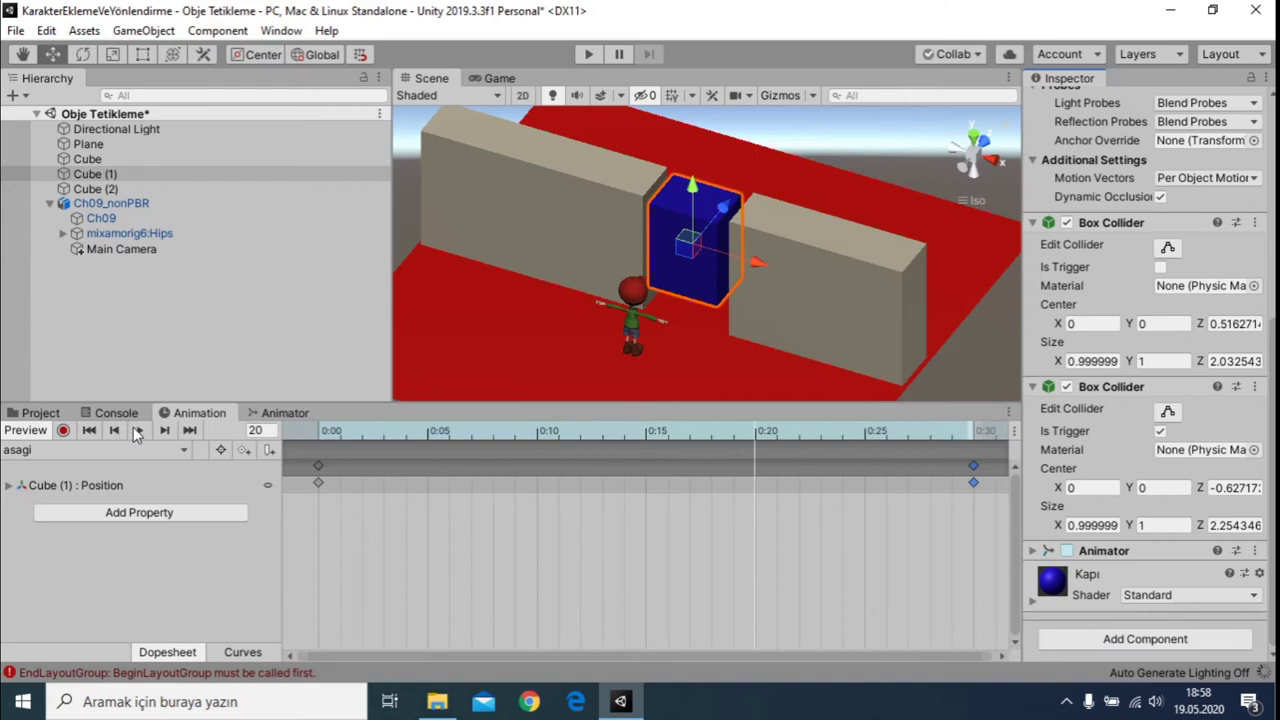
In the Animator graph, set asagi as the Layer Default State.
click(283, 415)
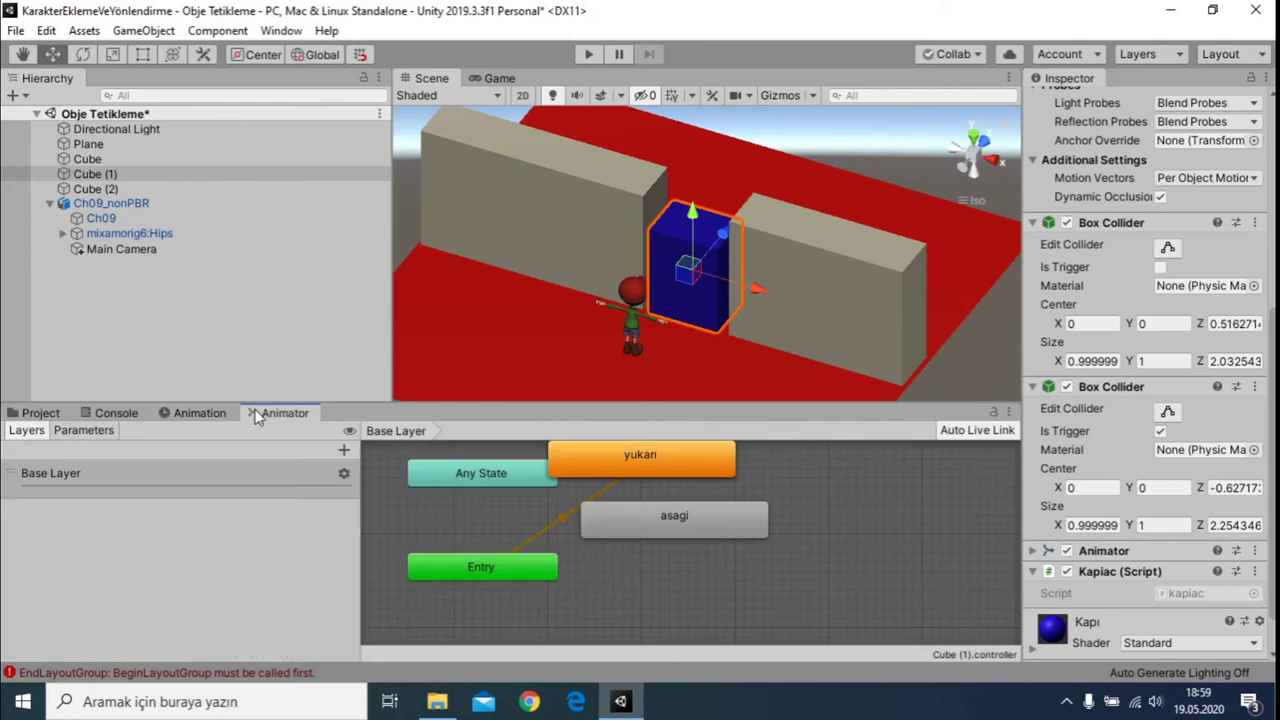
scroll(665, 540, down, 3)
scroll(665, 542, up, 1)
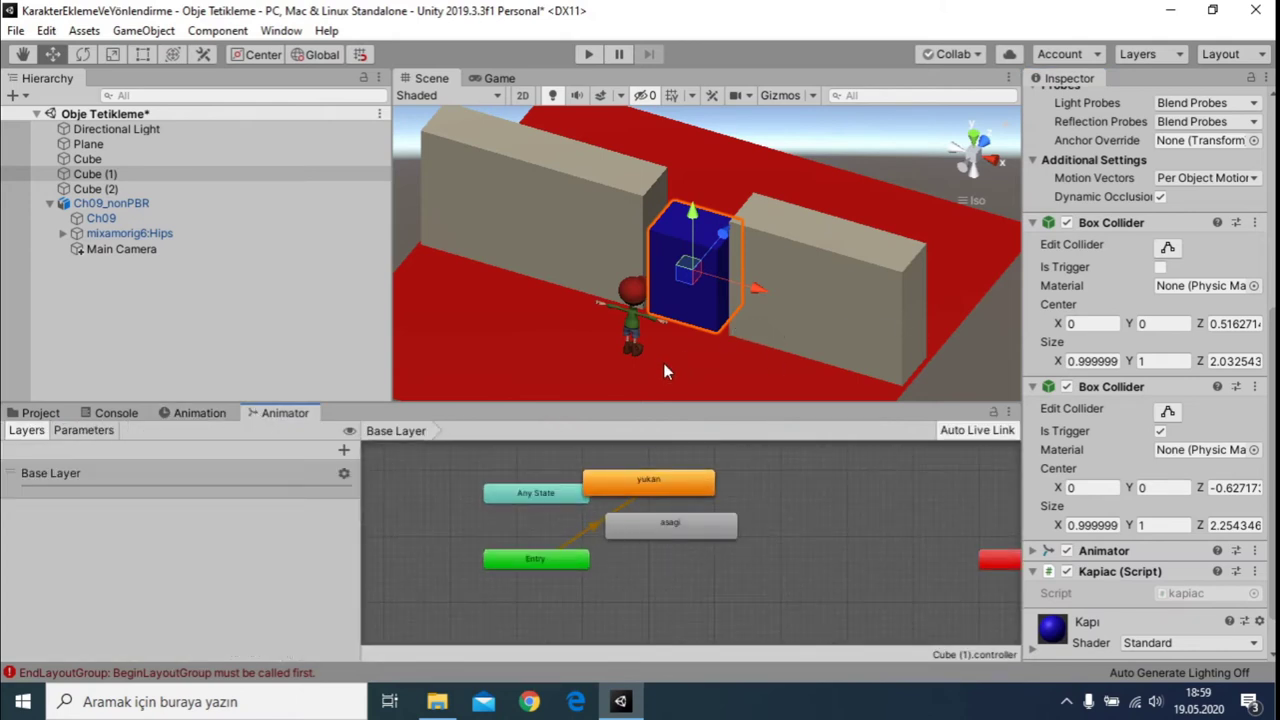
drag(667, 520, 712, 538)
right_click(712, 538)
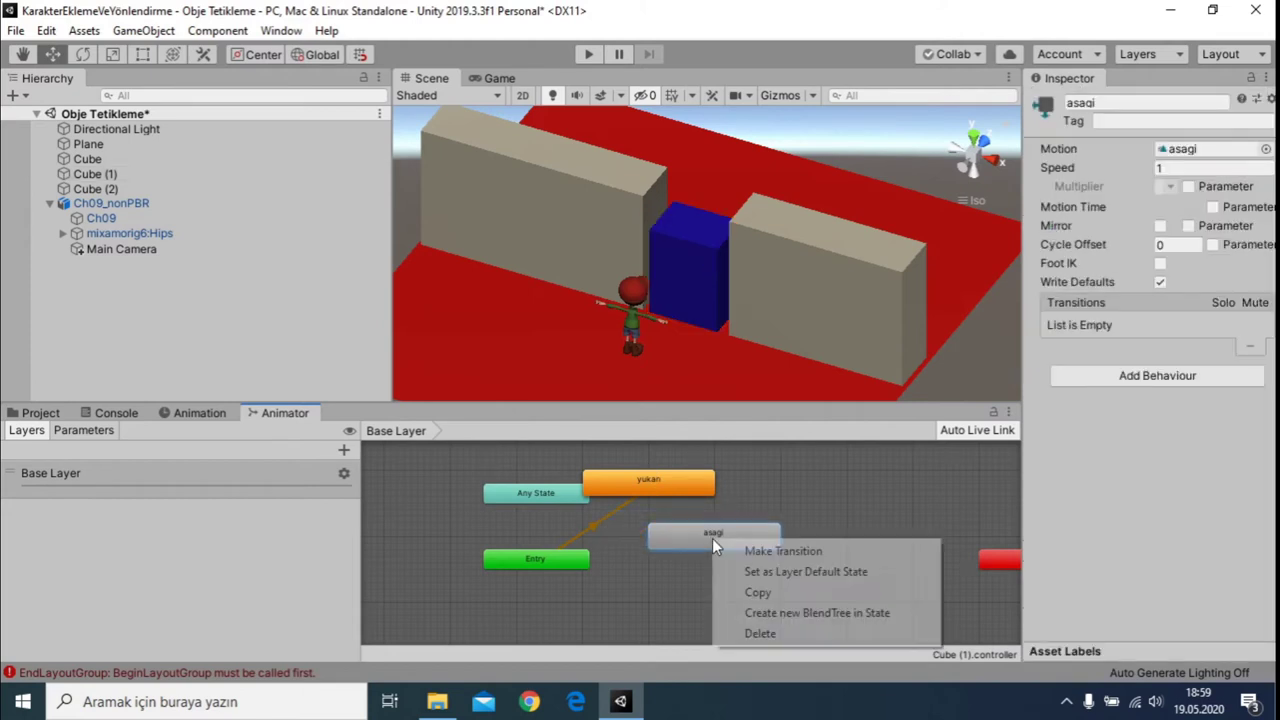
click(764, 571)
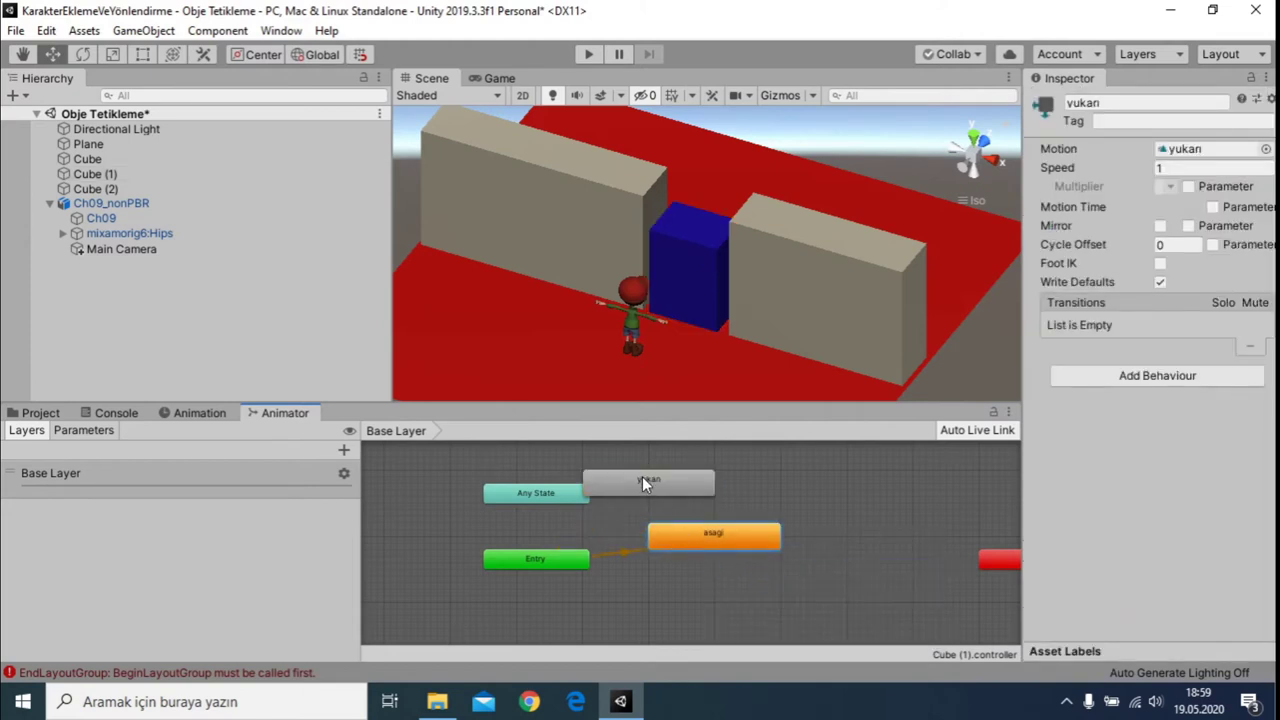
Make transitions from asagi to yukarı and from yukarı back to asagi.
drag(641, 478, 709, 480)
right_click(698, 532)
click(735, 543)
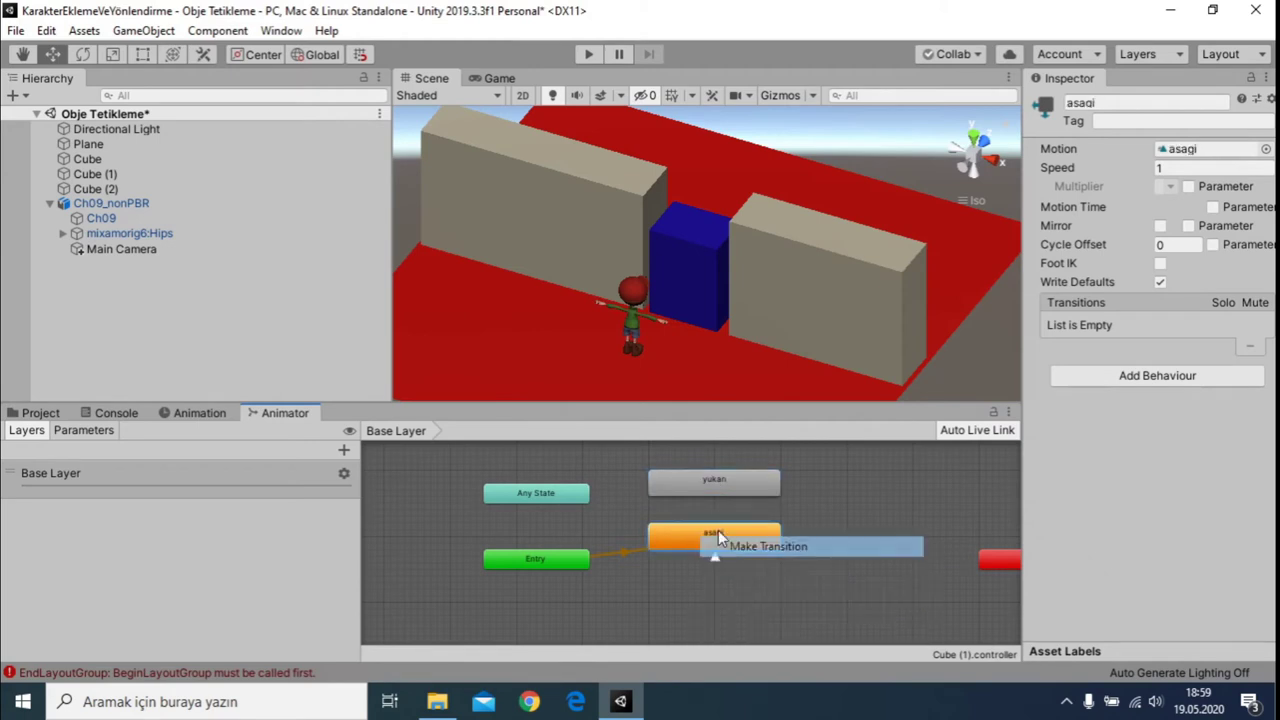
click(718, 480)
right_click(747, 488)
click(820, 500)
click(744, 535)
drag(744, 535, 757, 537)
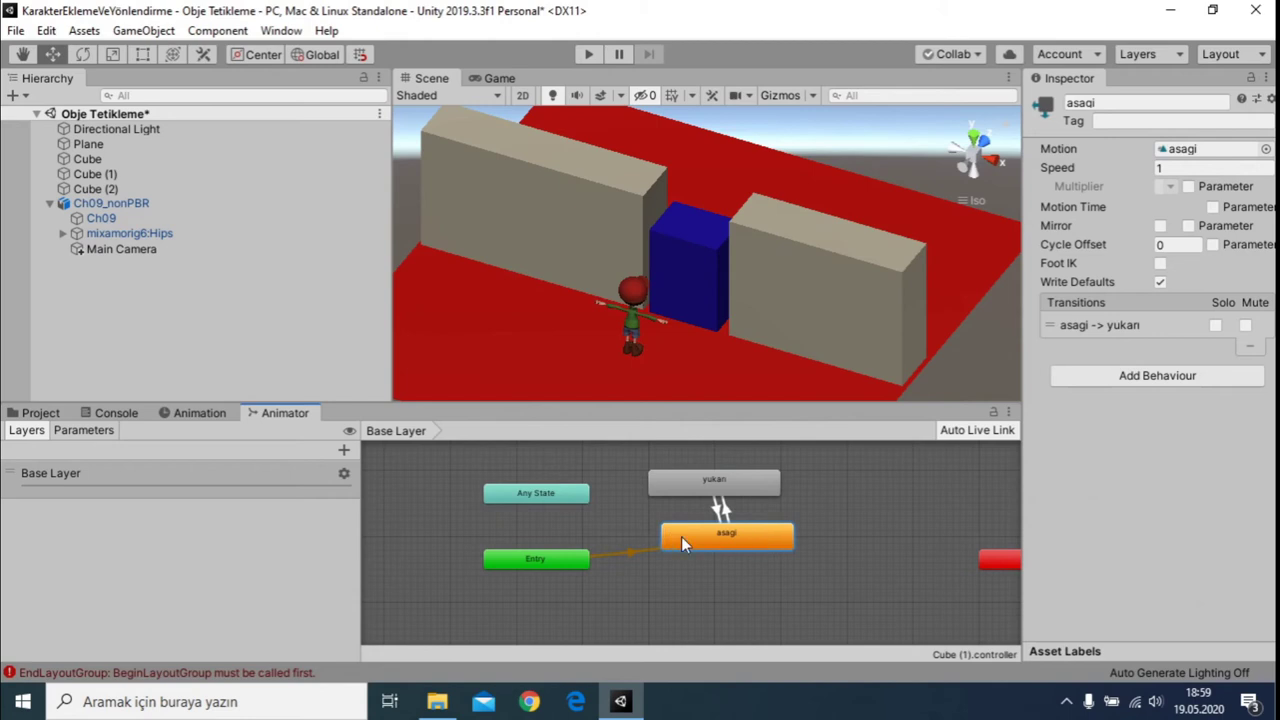
Add an extra animator layer, delete it, and reselect the Base Layer.
click(344, 451)
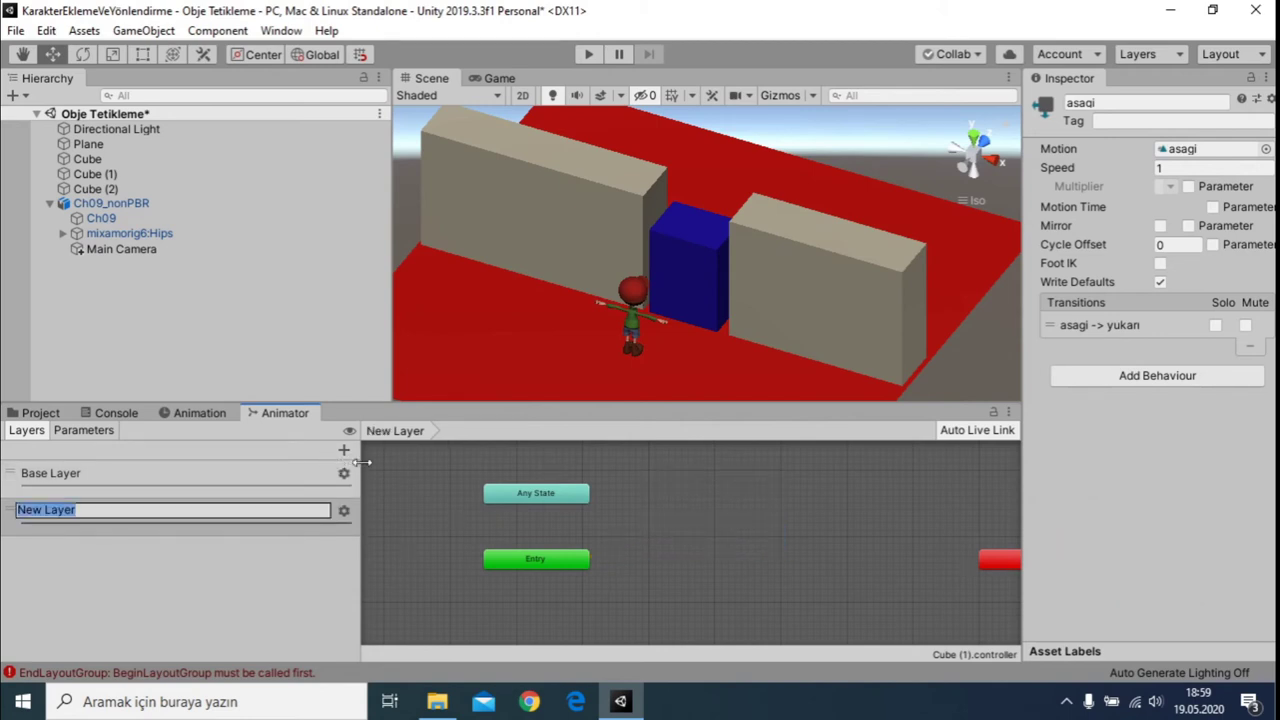
key(Delete)
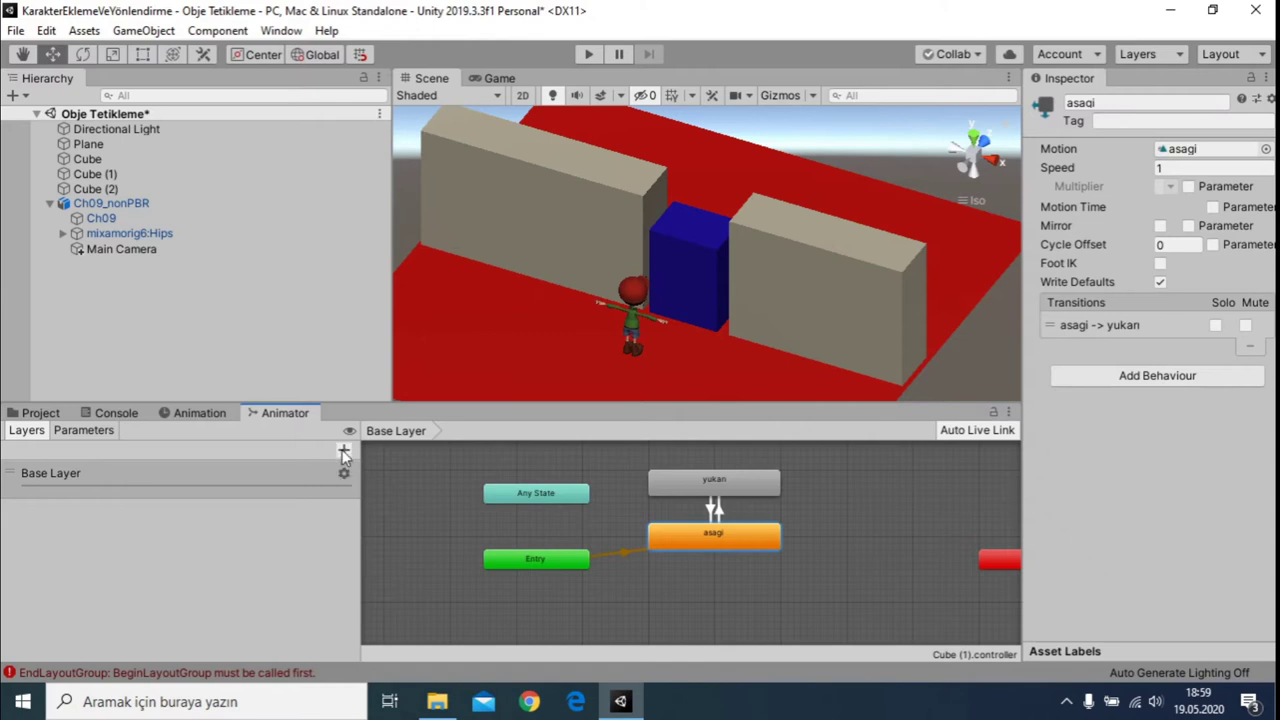
click(344, 451)
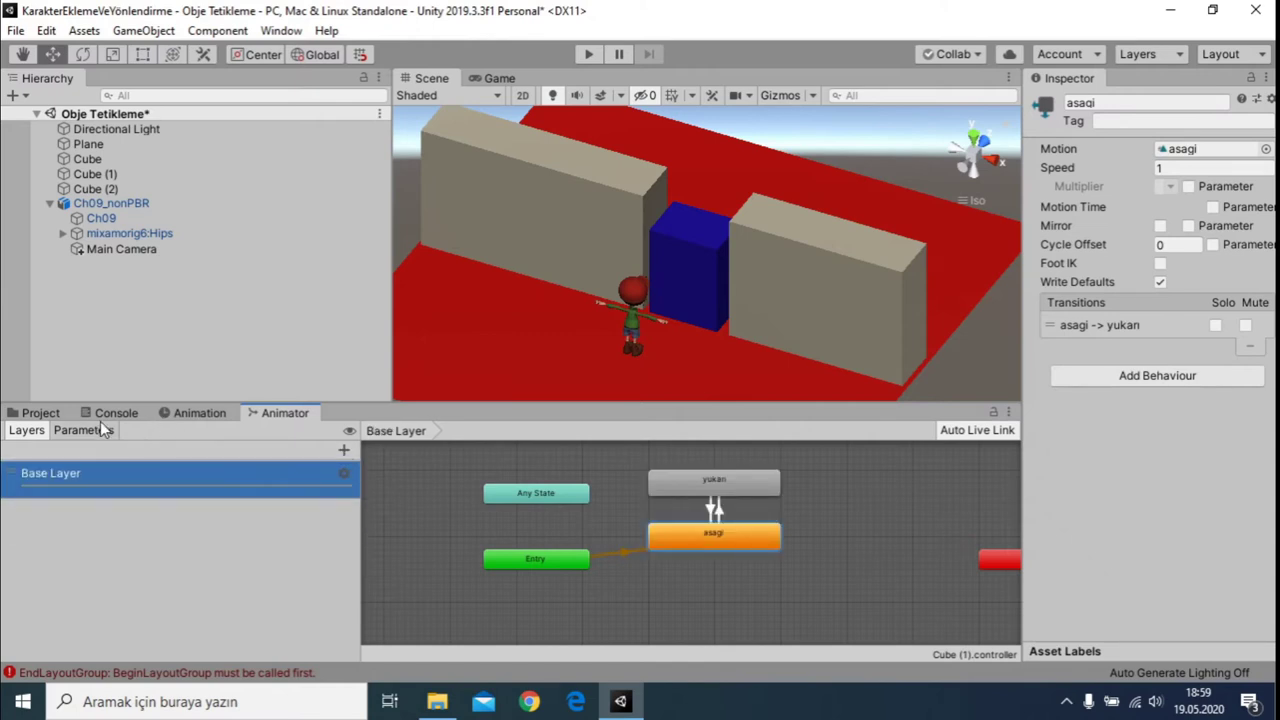
Add a Bool parameter named ac to the door Animator.
click(100, 429)
click(343, 450)
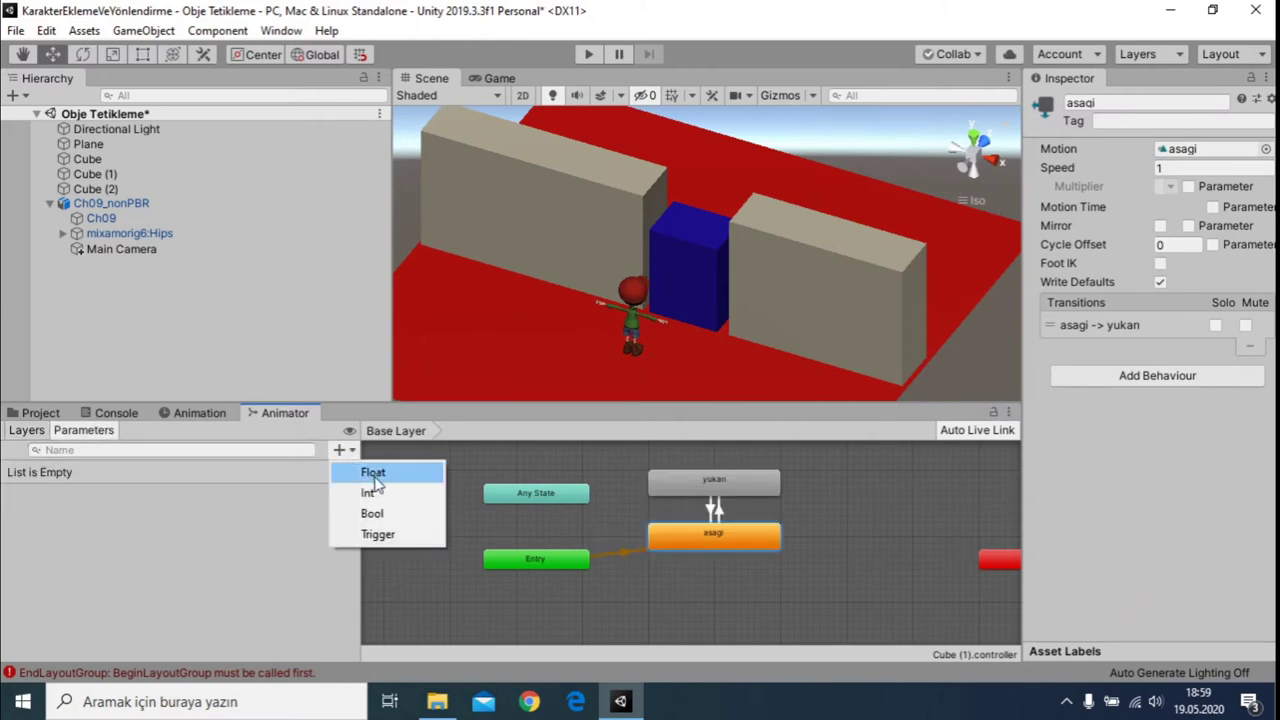
click(371, 513)
text(ac)
key(Return)
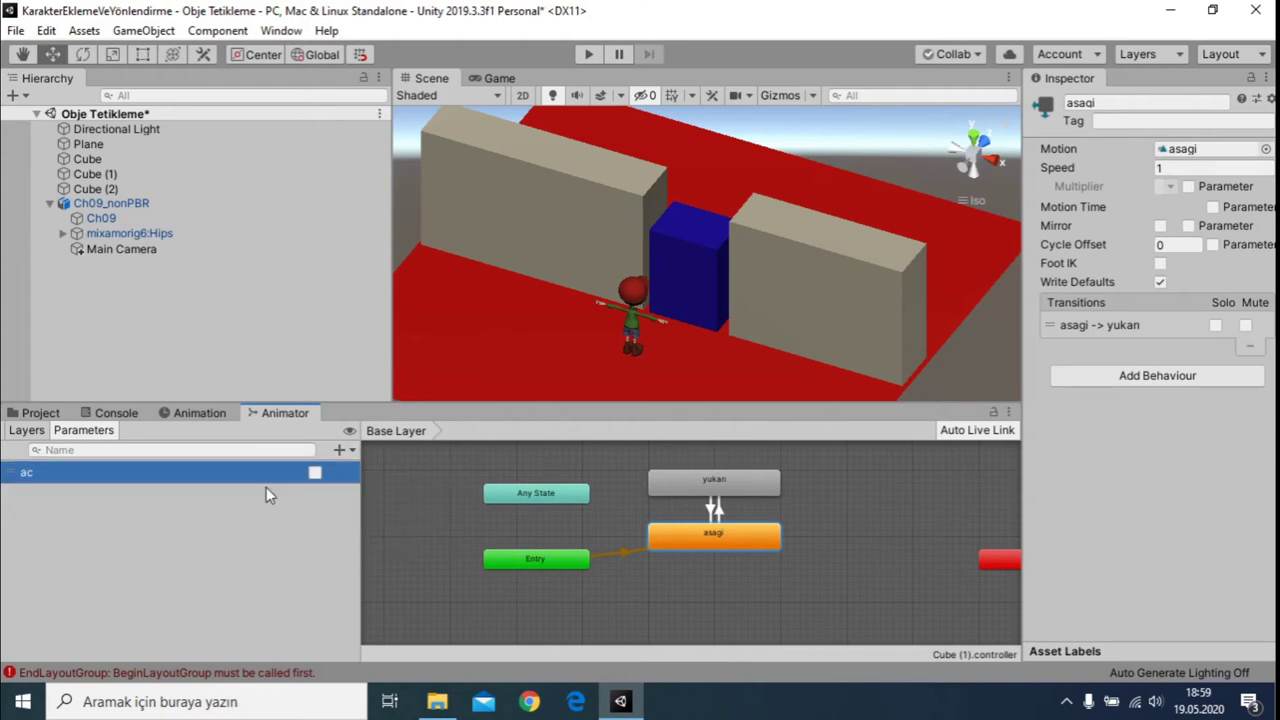
Require ac true for asagi→yukarı and ac false for yukarı→asagi, with no exit time.
click(716, 512)
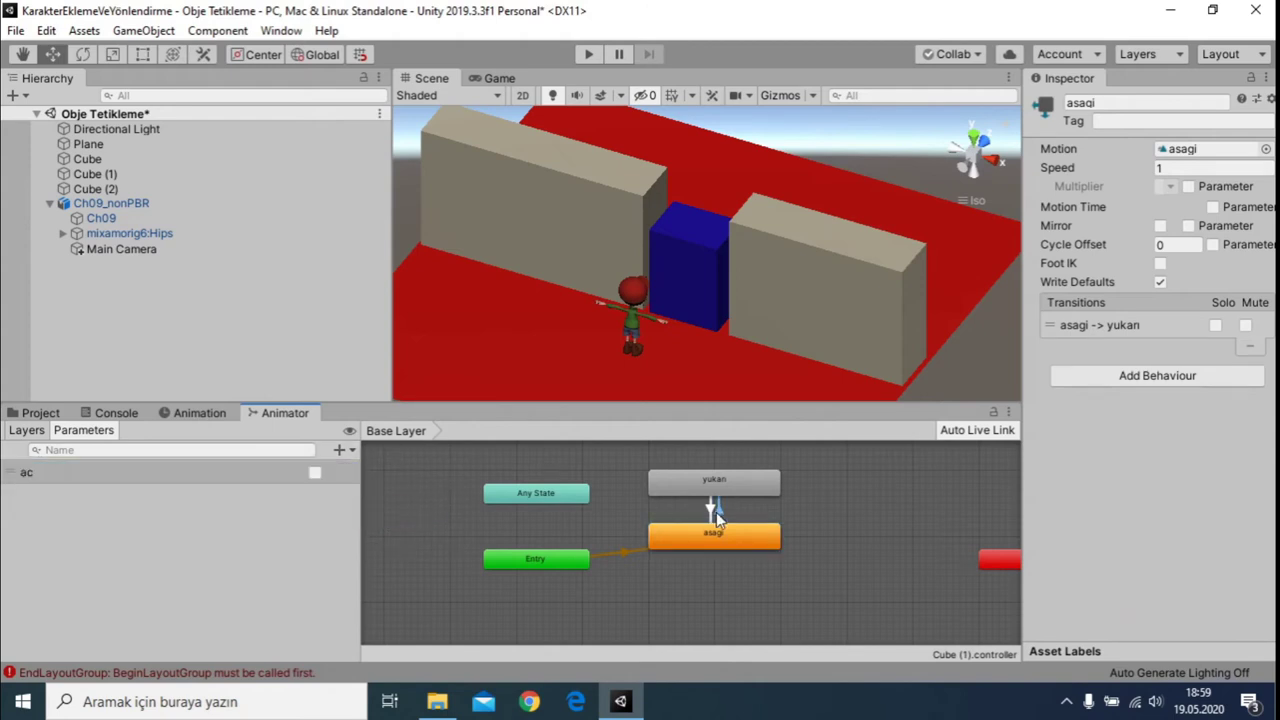
click(1226, 512)
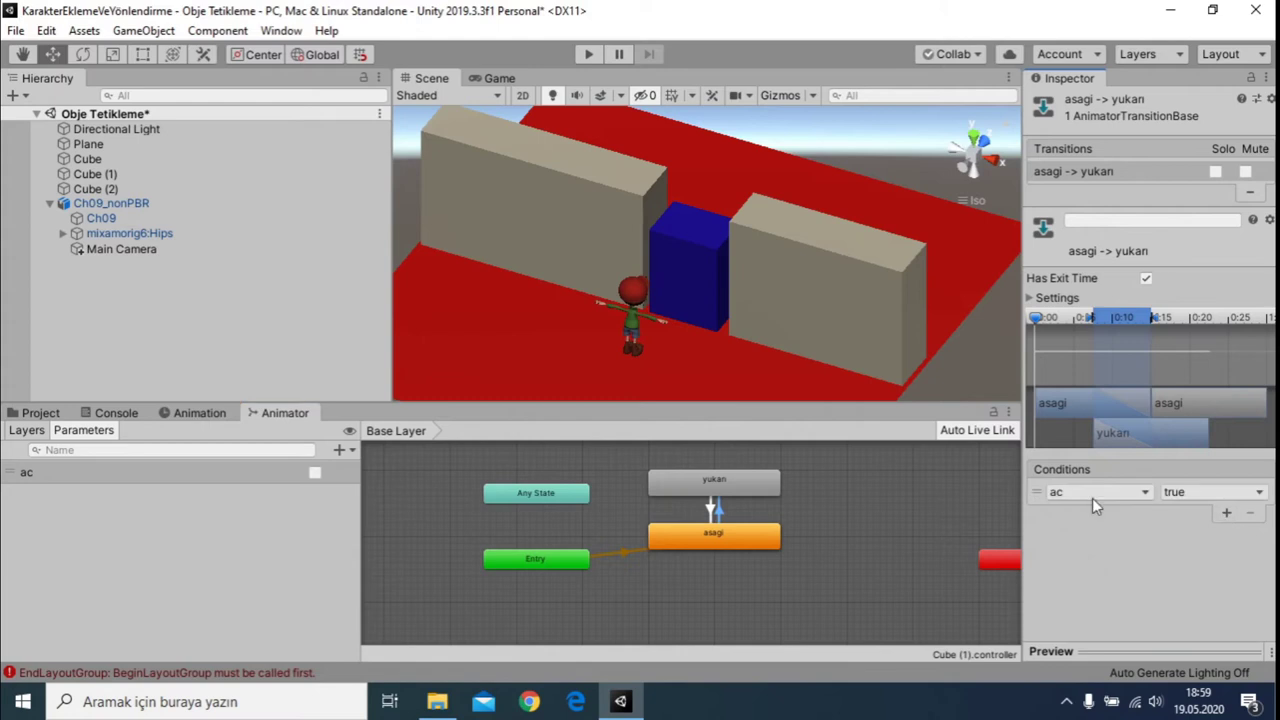
click(718, 510)
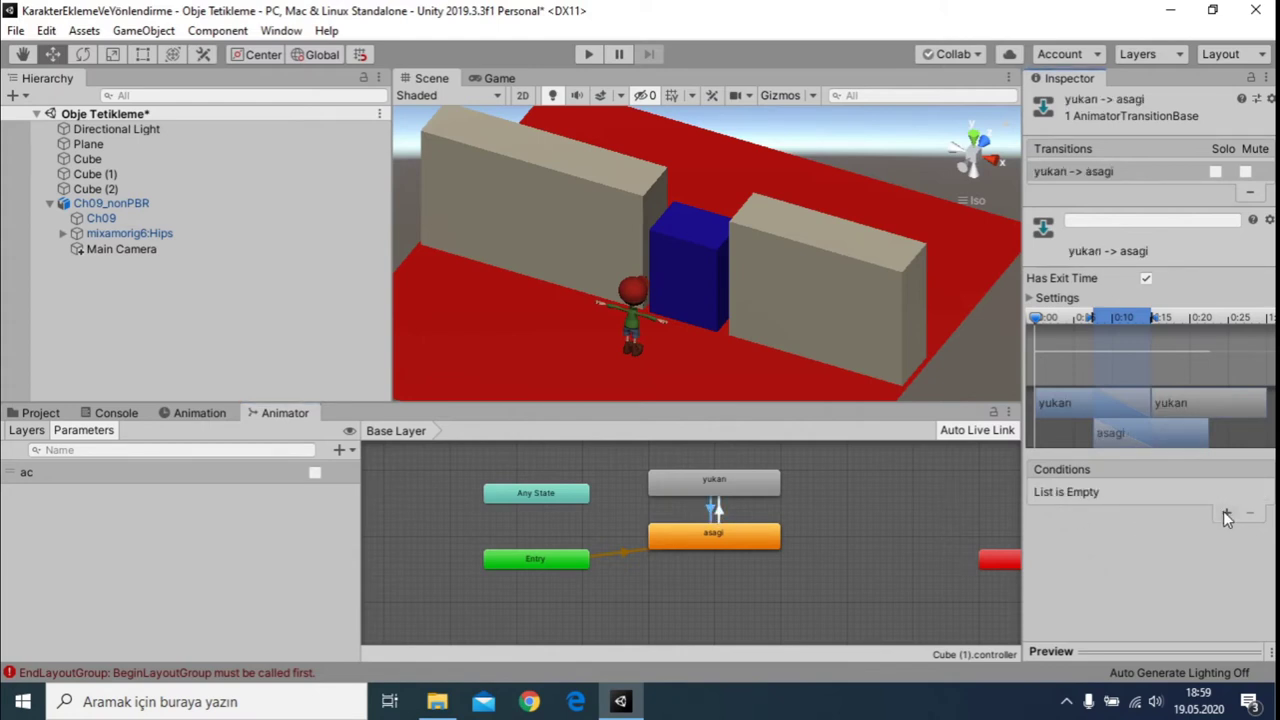
click(1227, 513)
click(1233, 492)
click(1206, 532)
click(712, 510)
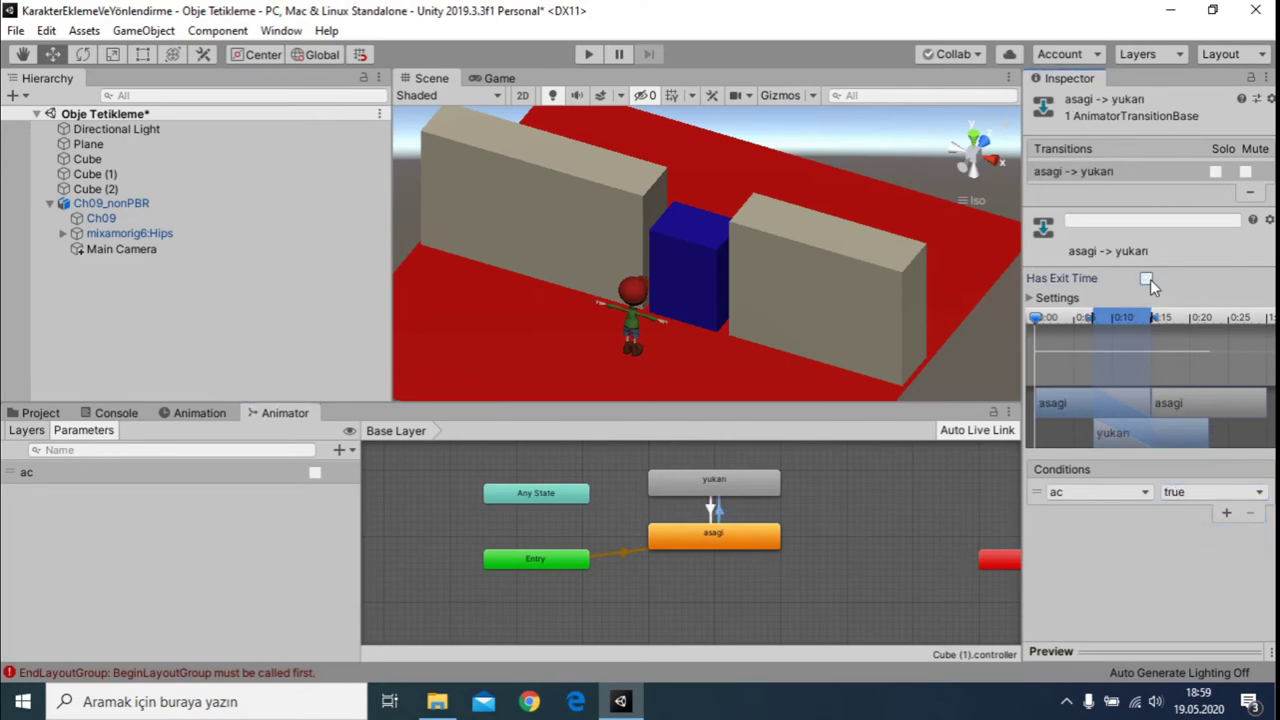
click(718, 510)
click(1147, 280)
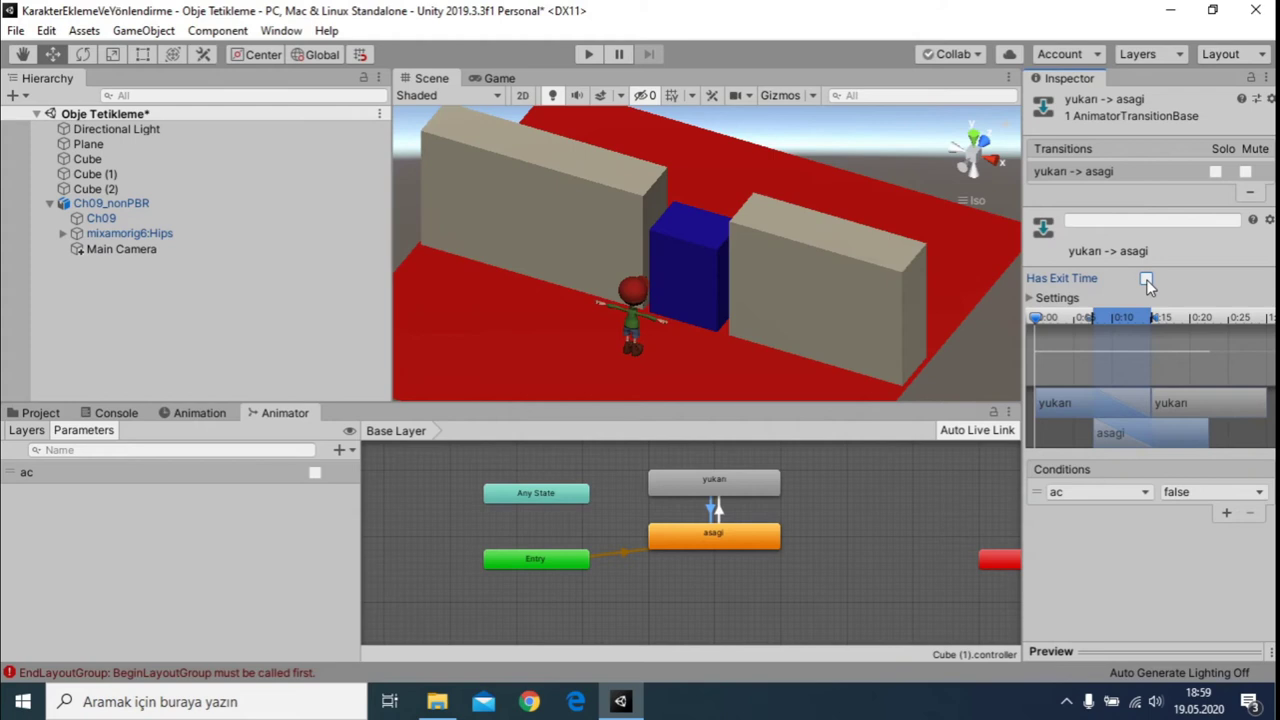
Turn off Loop Time on the asagi and yukarı clips and start Play mode.
click(712, 545)
double_click(713, 545)
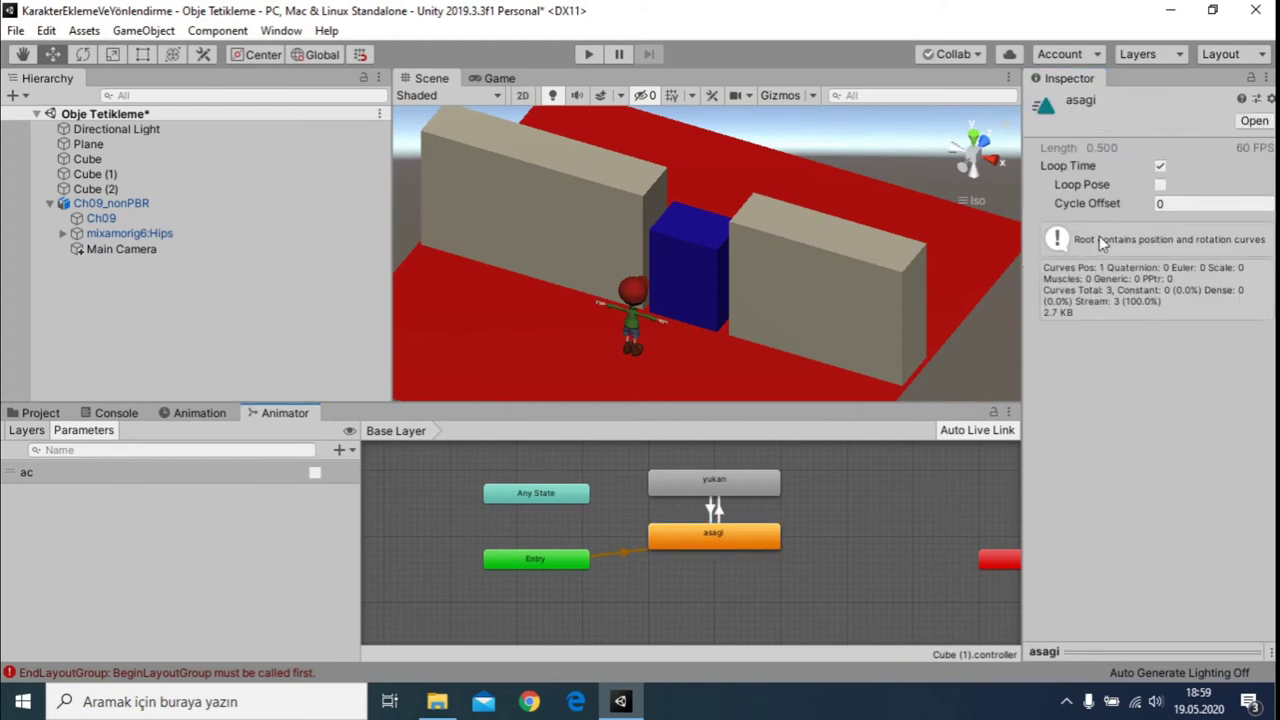
click(1162, 166)
double_click(757, 477)
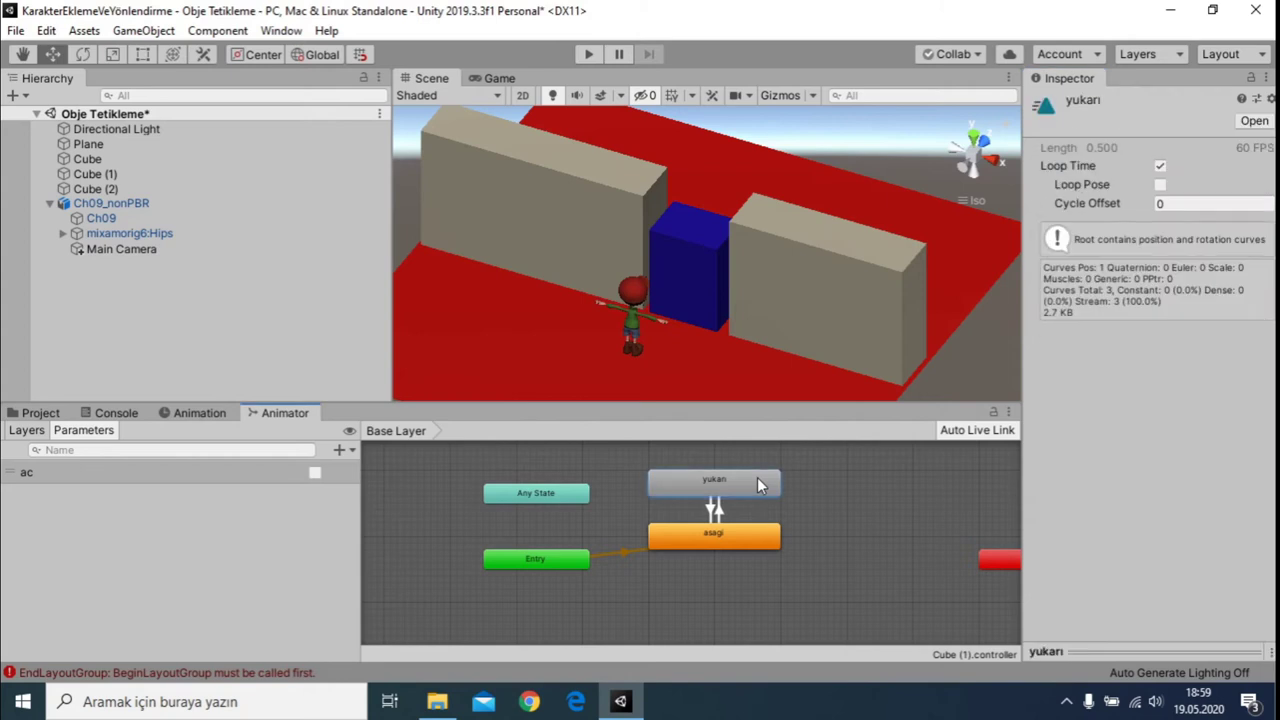
click(1160, 167)
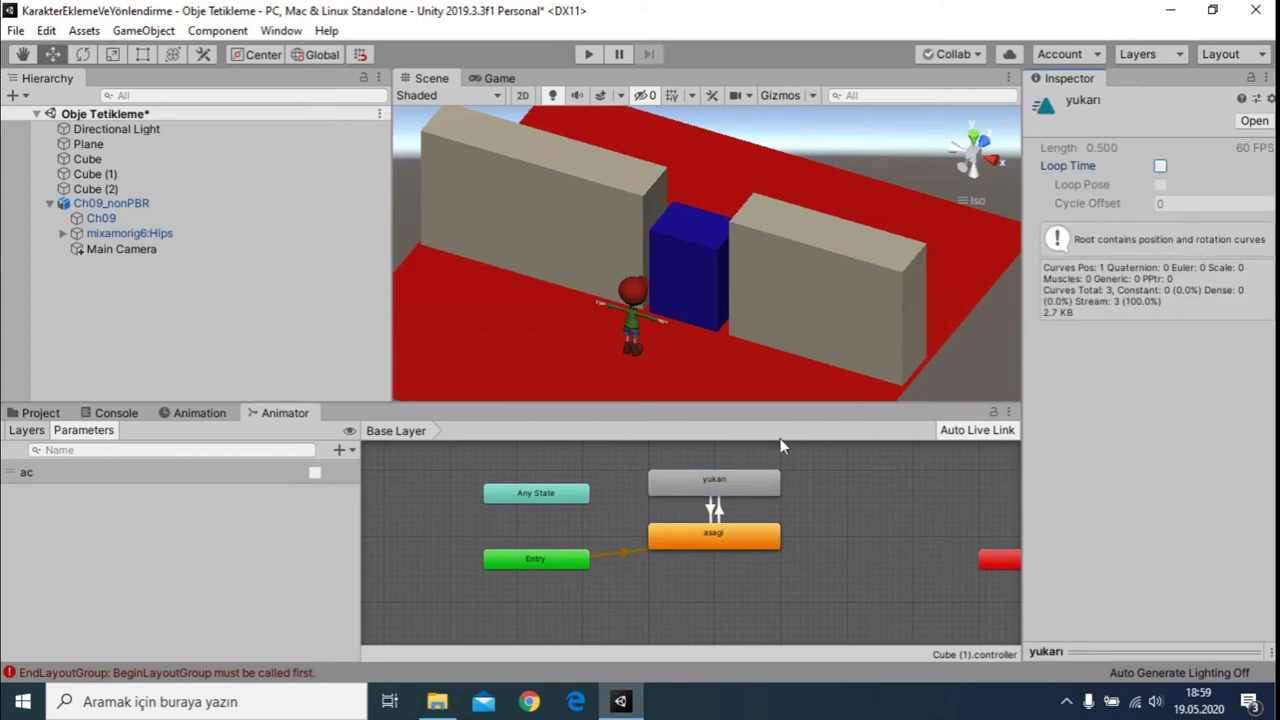
click(588, 56)
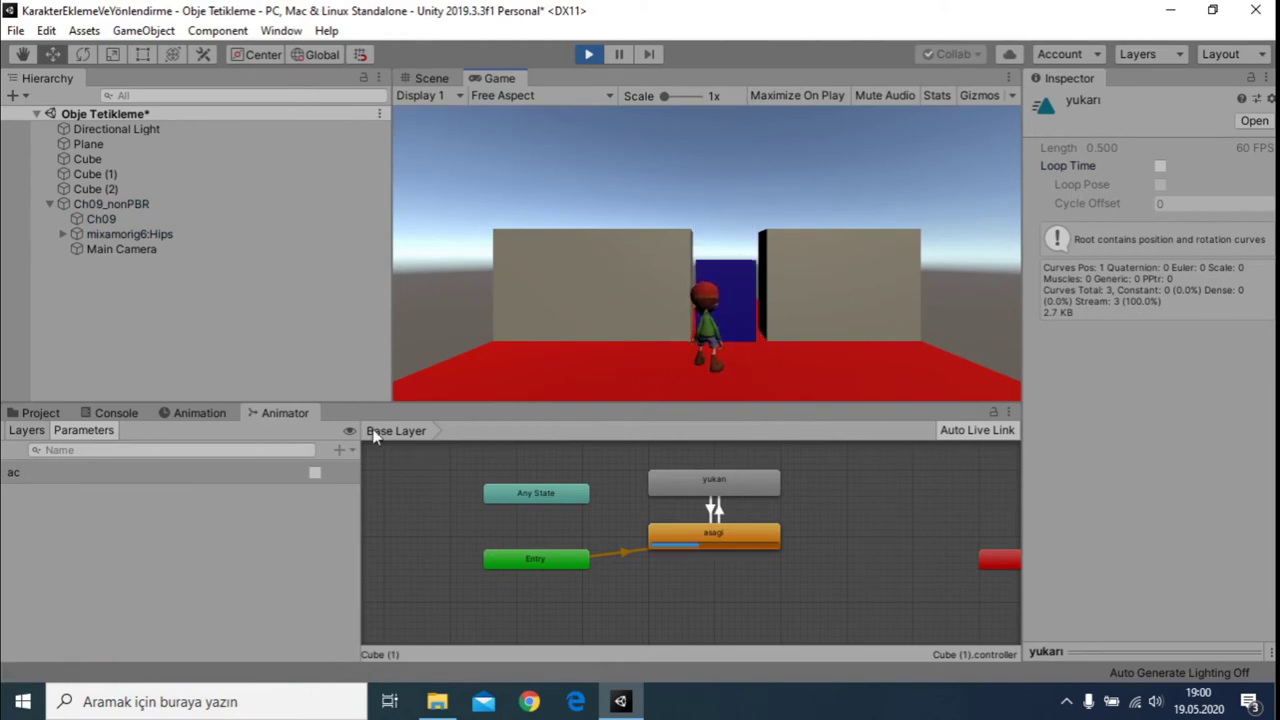
Toggle ac on to raise the blue door and off to lower it, then stop Play.
click(315, 472)
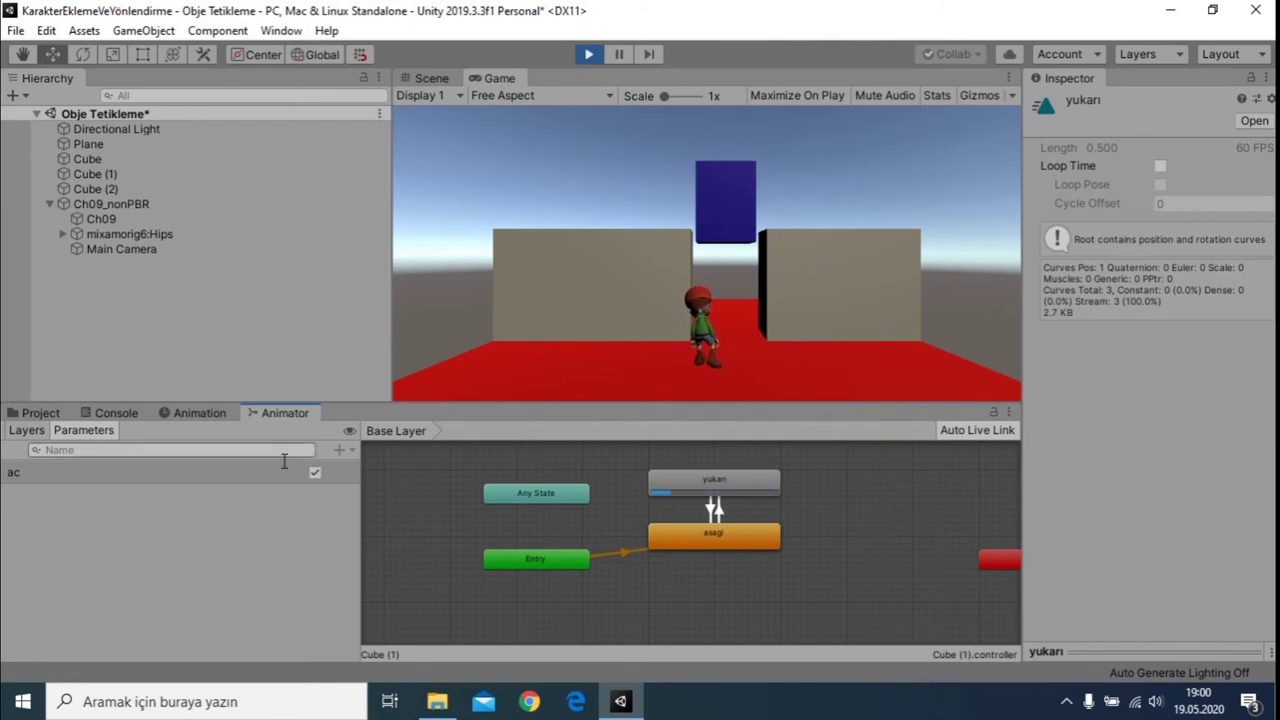
click(315, 472)
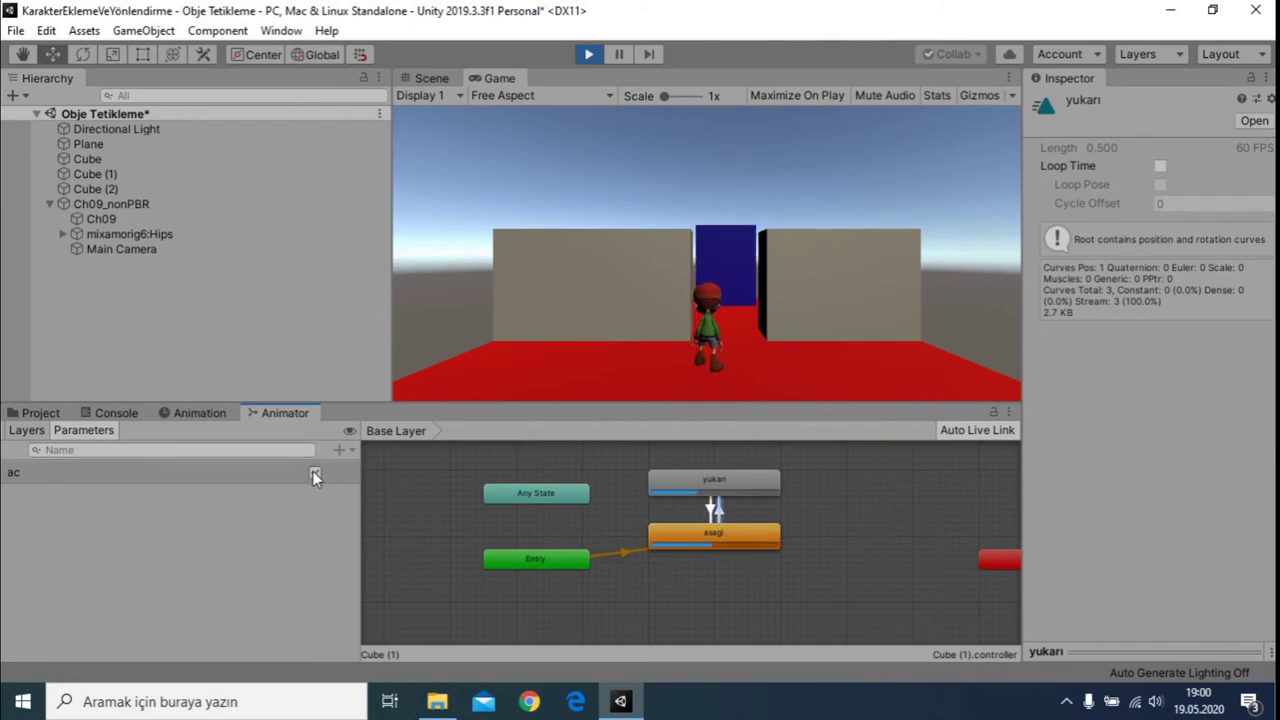
click(589, 54)
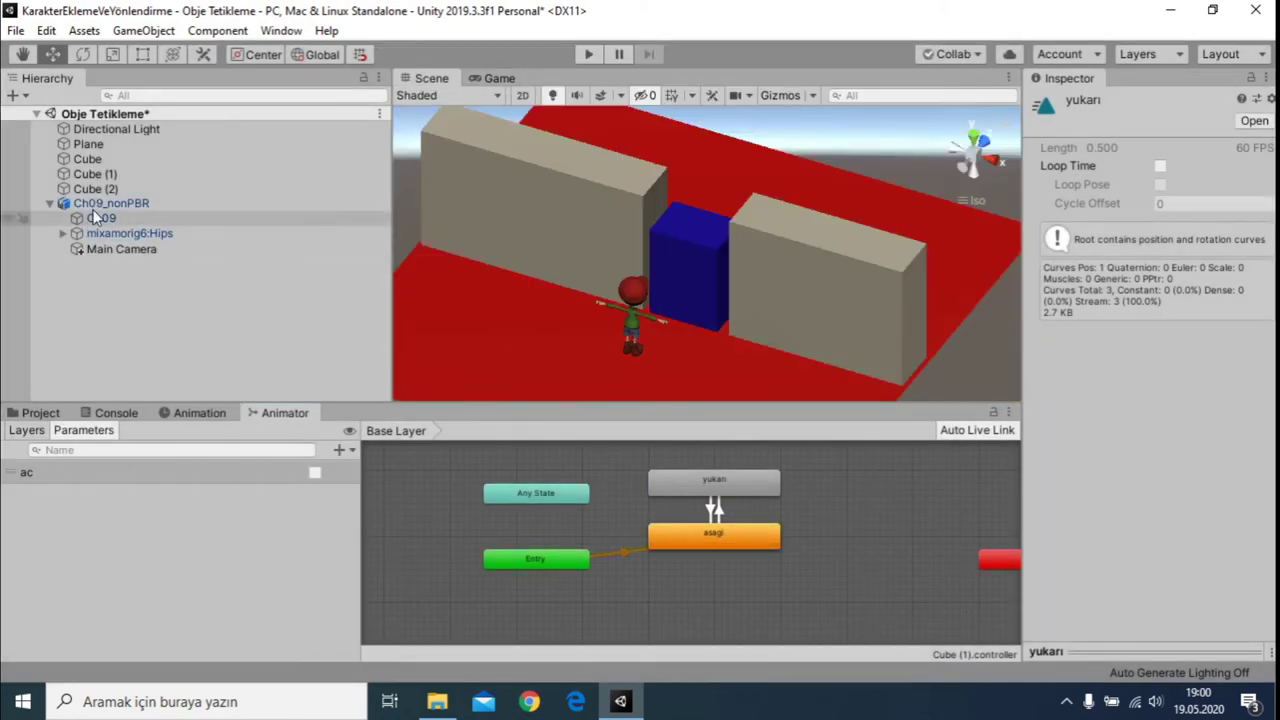
Select Cube (1) and open its Kapiac script in Visual Studio, placing the cursor after Update.
click(106, 203)
click(100, 173)
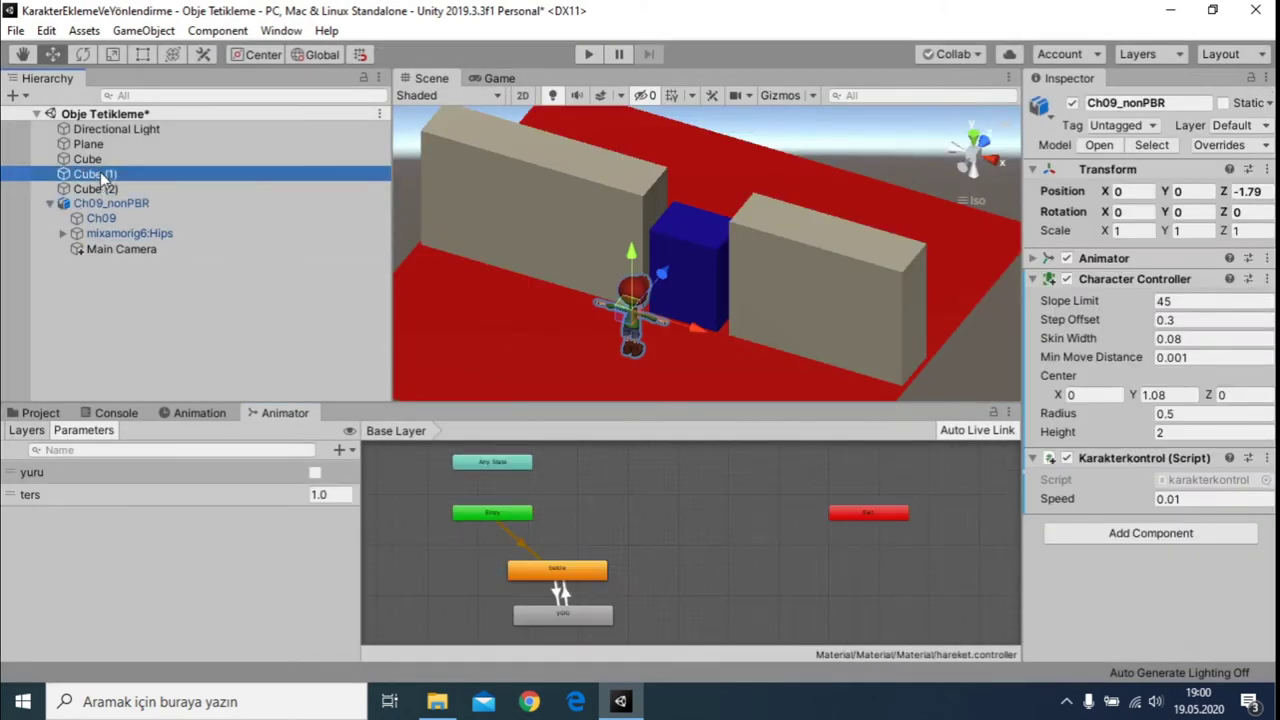
scroll(1180, 430, down, 5)
scroll(1200, 500, down, 4)
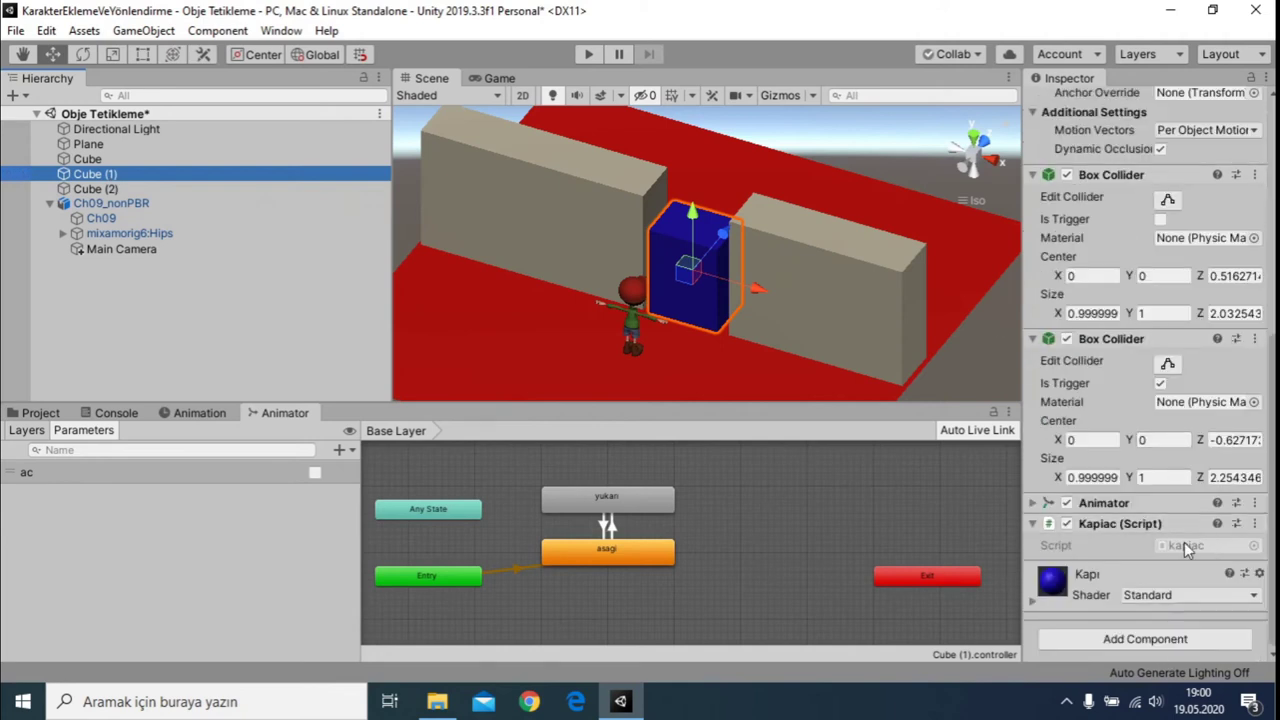
double_click(1190, 546)
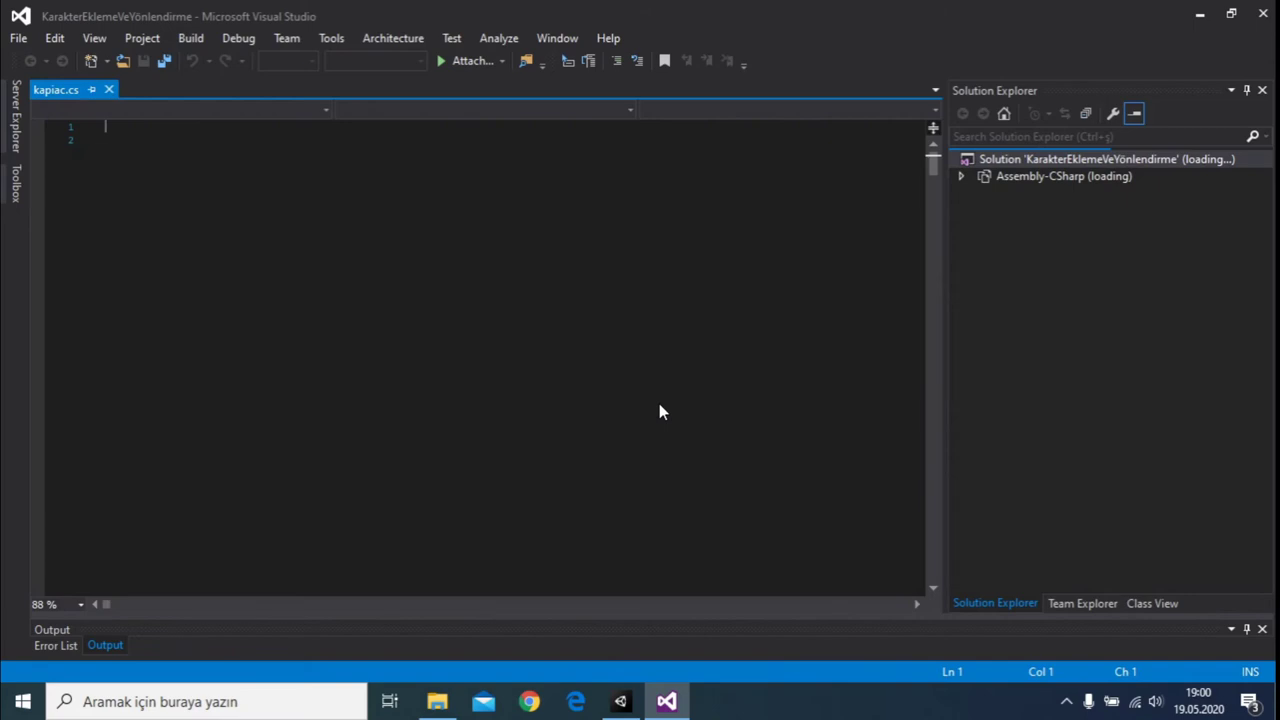
click(219, 350)
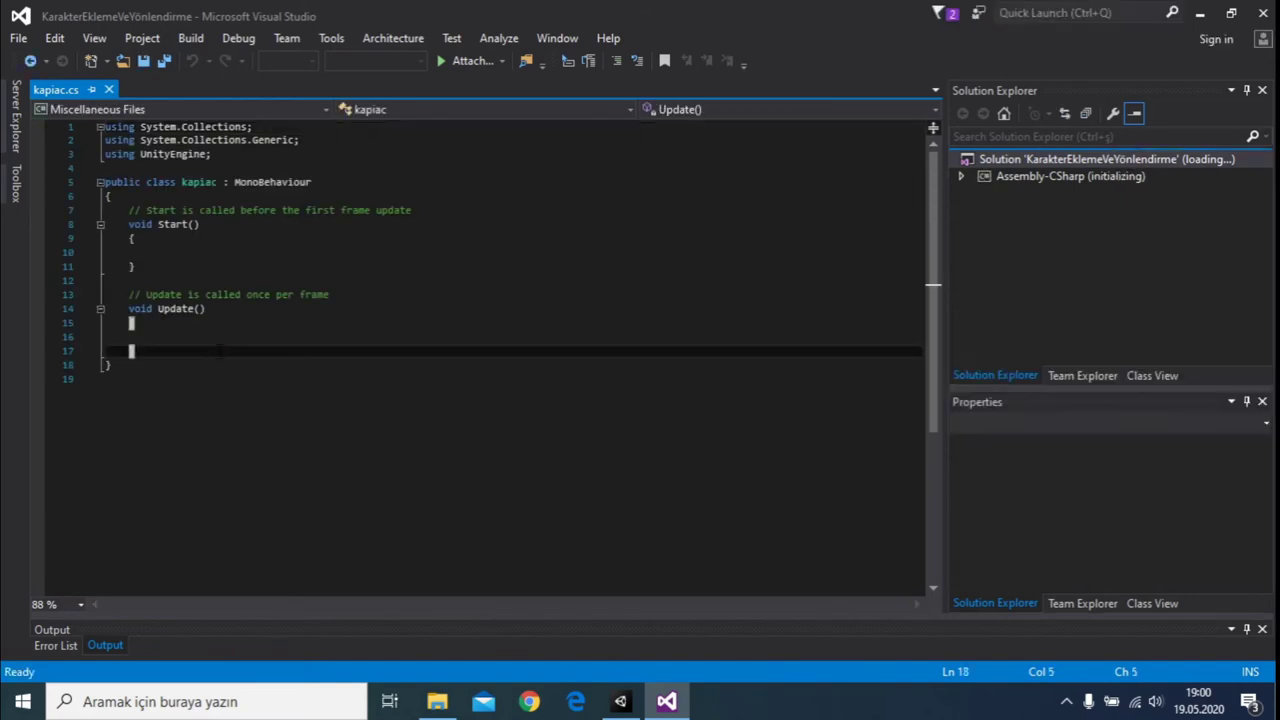
Add a void OnTriggerStay(Collider other) method below Update.
key(Return)
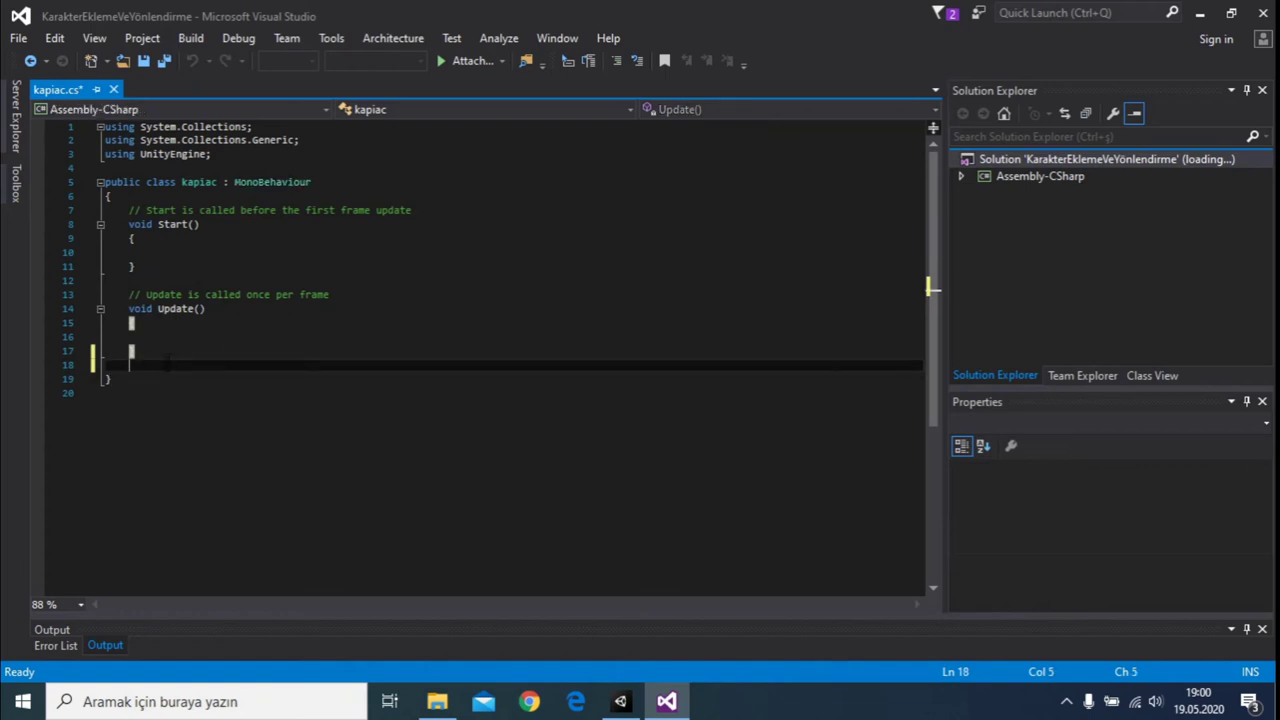
text(vo)
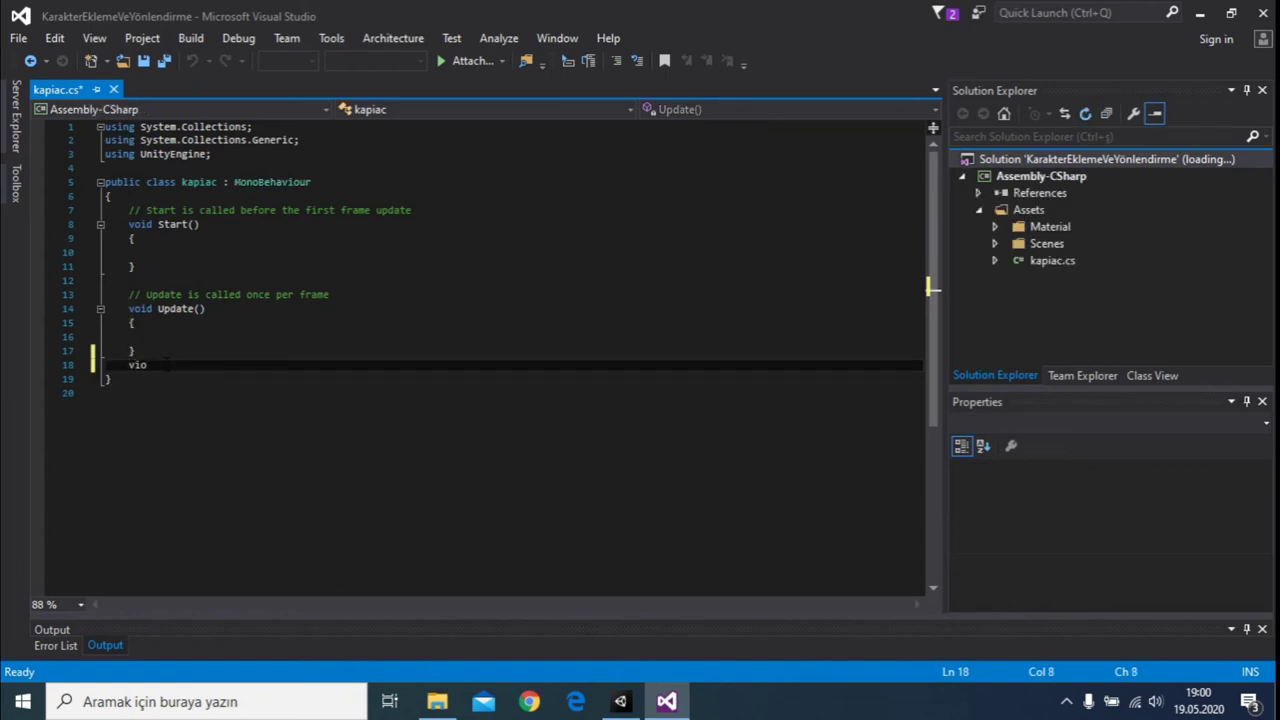
text(id OnTr)
key(Return)
text(gg)
key(BackSpace)
key(BackSpace)
click(265, 366)
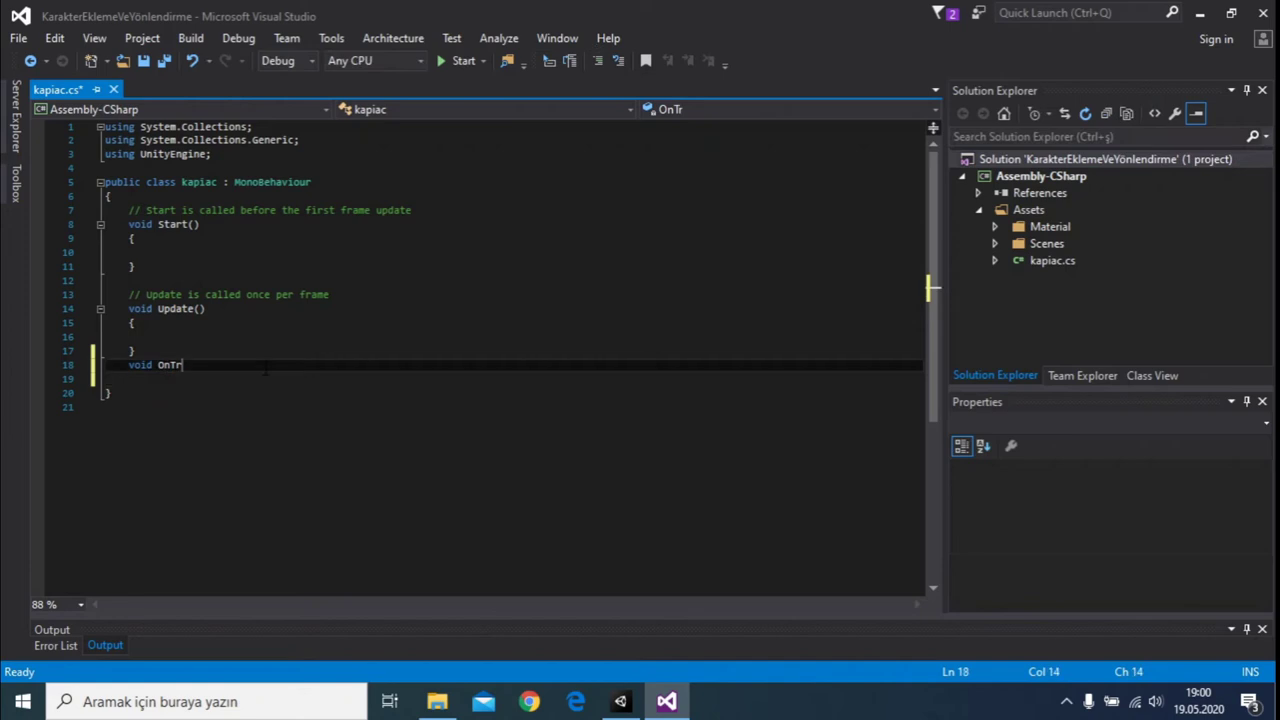
text(iggerStay())
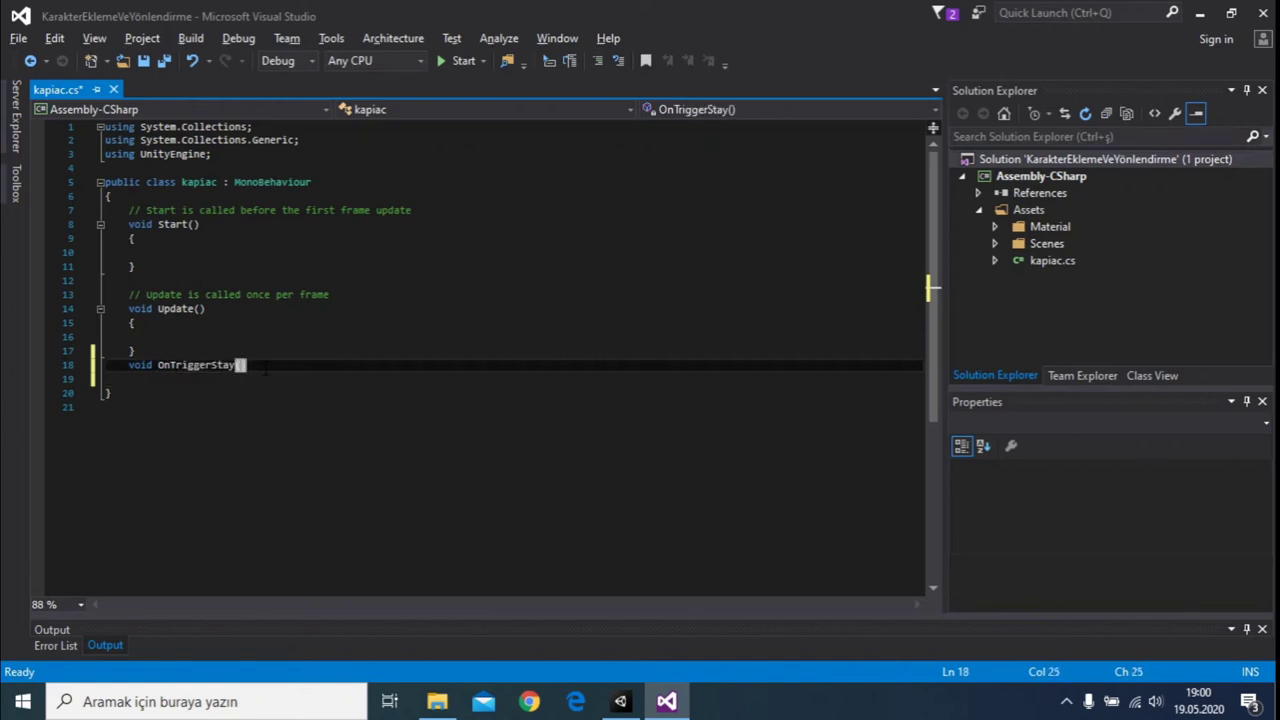
text( { )
text(Coli)
text(d)
text(e)
key(Tab)
text(ot)
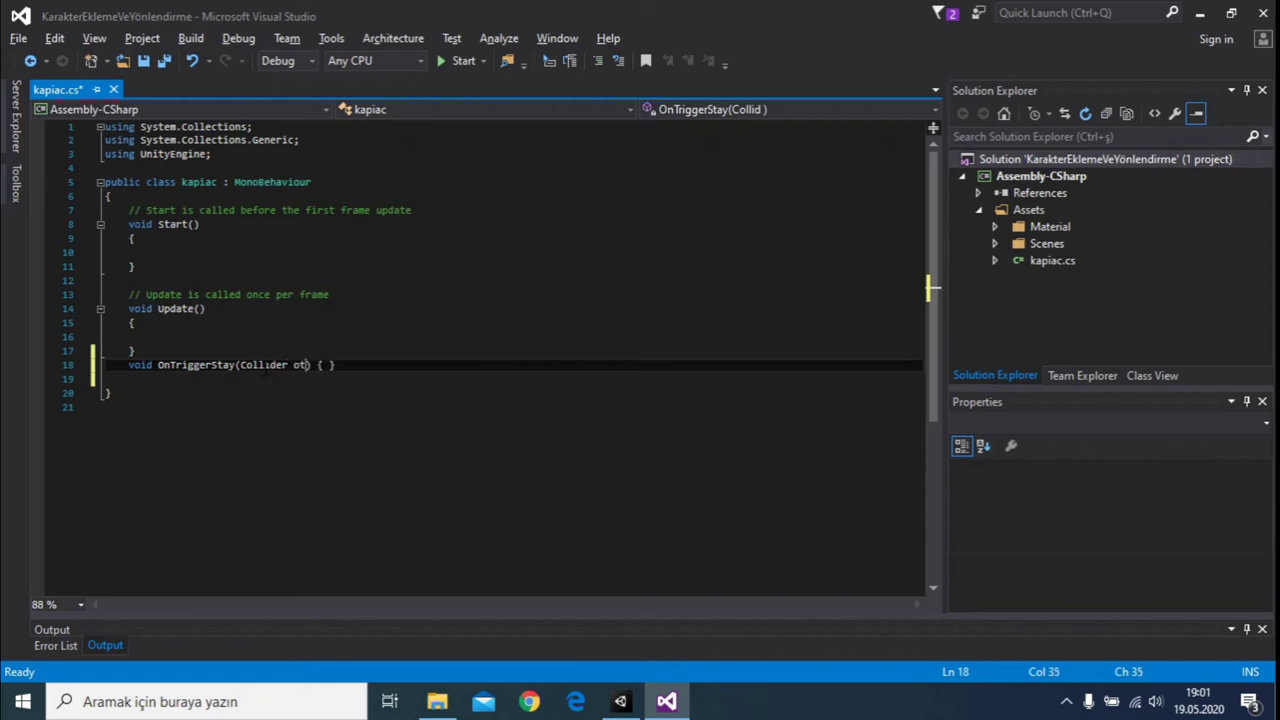
text(her)
key(Right)
key(Right)
key(Right)
key(Return)
key(Return)
Inside OnTriggerStay, add an if block checking other.tag == "Player".
key(Up)
text(if)
key(Tab)
key(Tab)
text(other.tag=="Player)
key(Down)
key(Down)
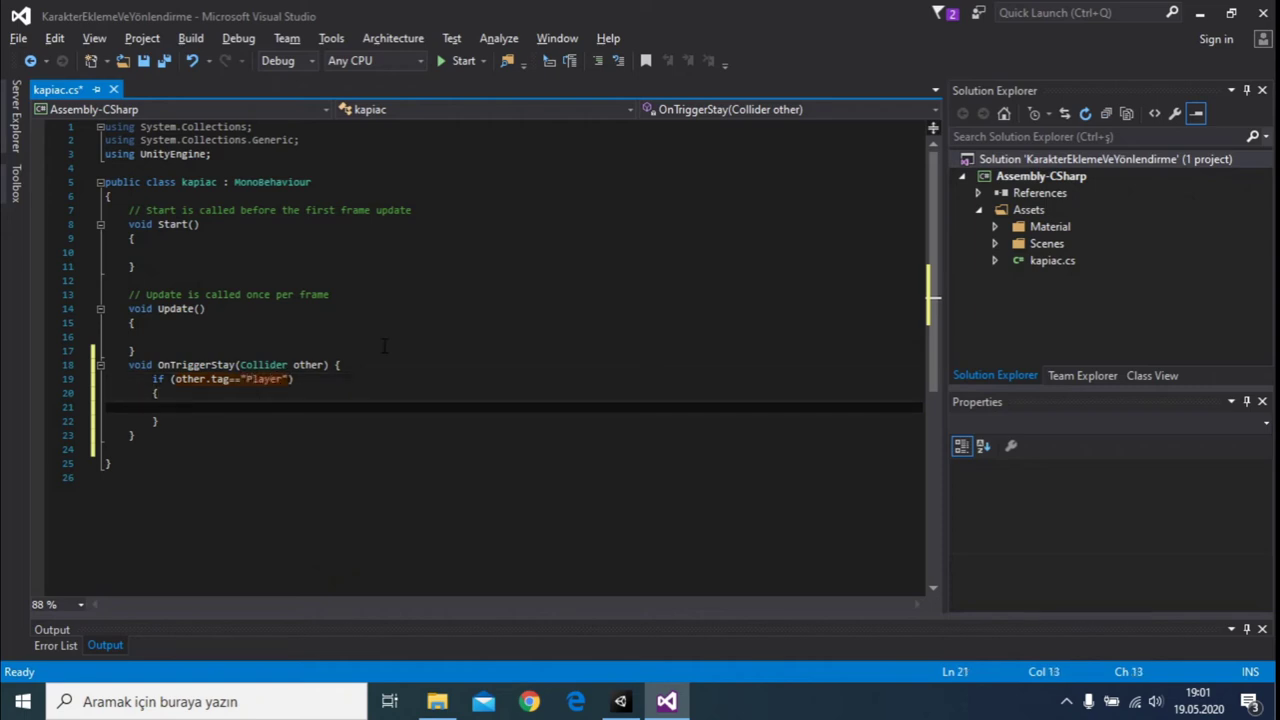
Inside the Player check, add an if block testing Input.GetKey(KeyCode.E).
text(if)
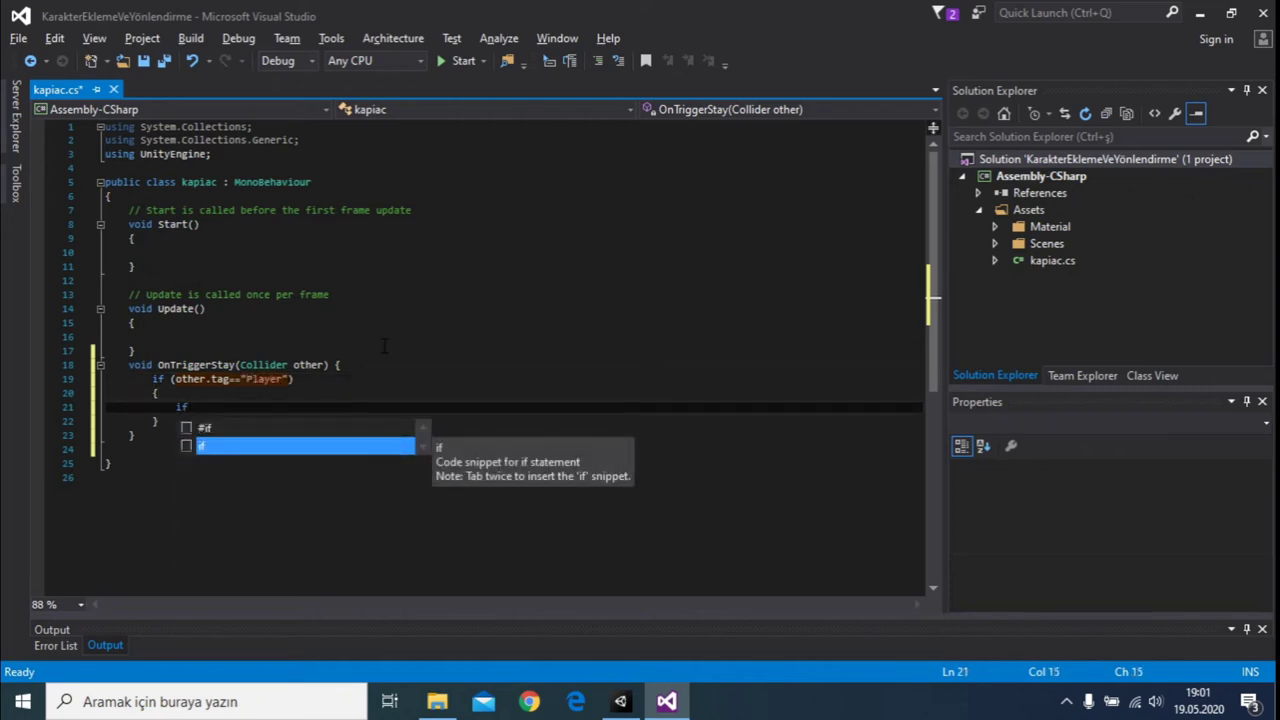
key(Tab)
key(Tab)
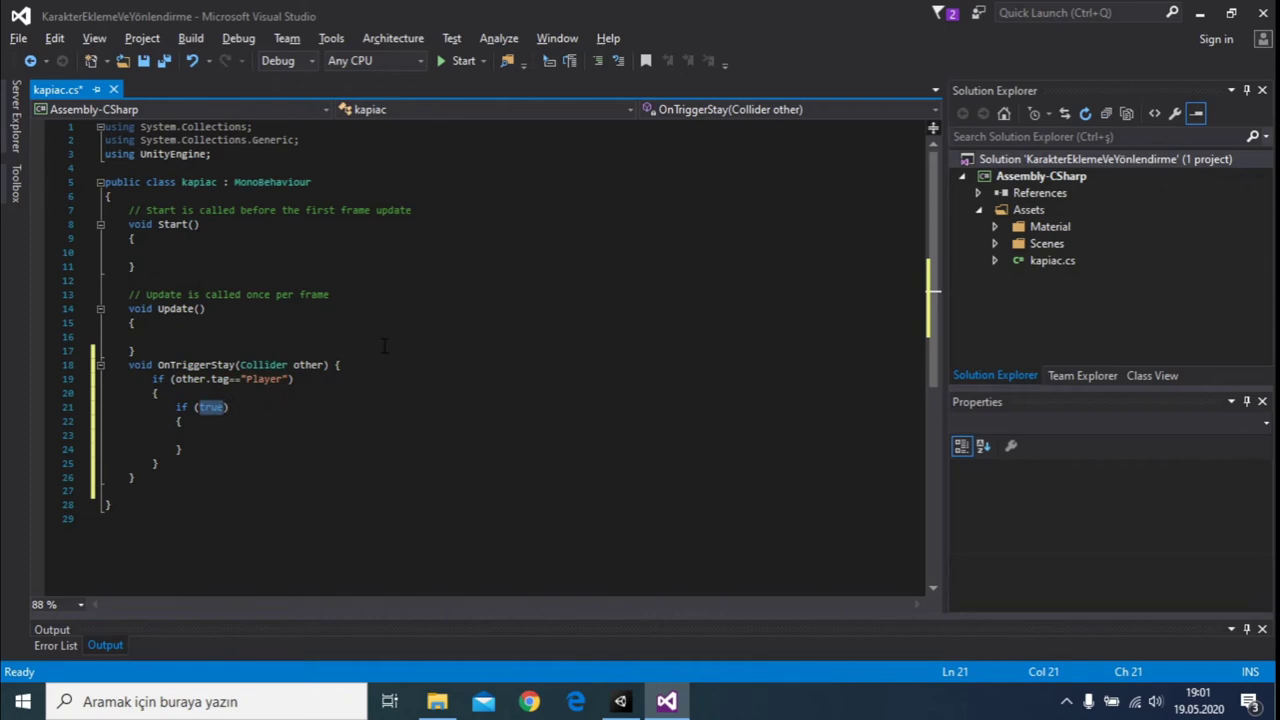
text(if (Input)
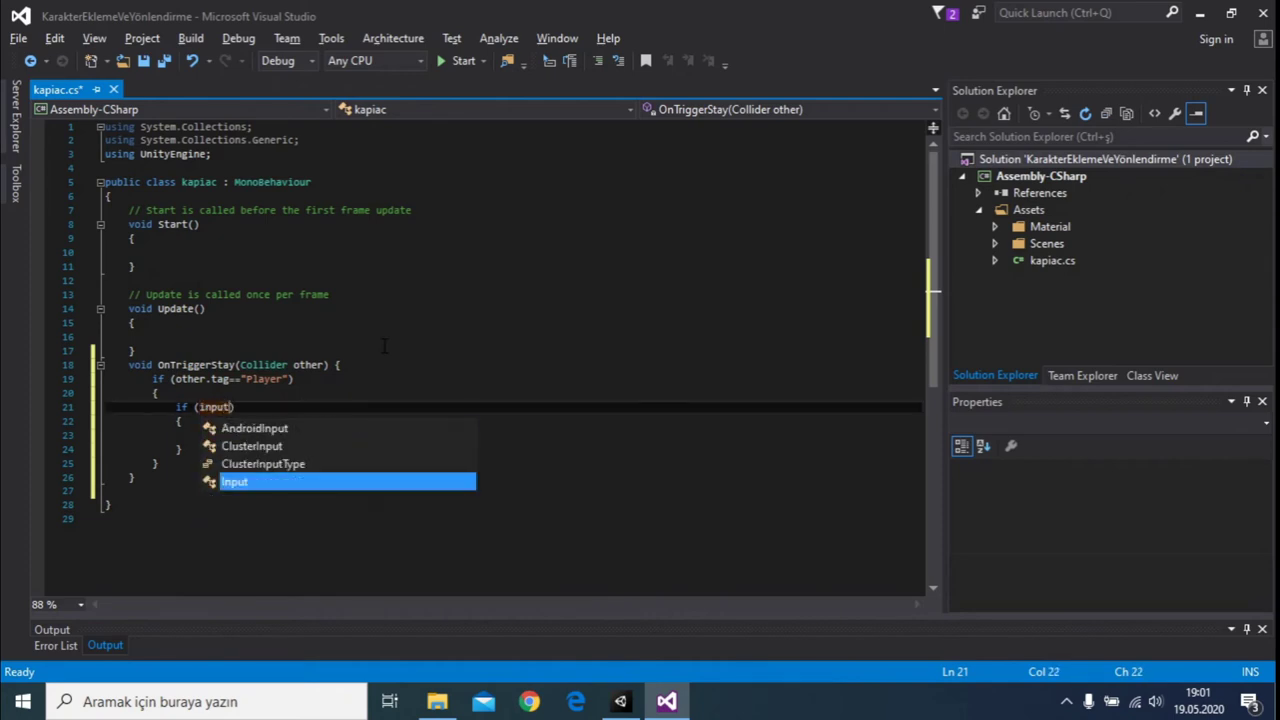
text(.get)
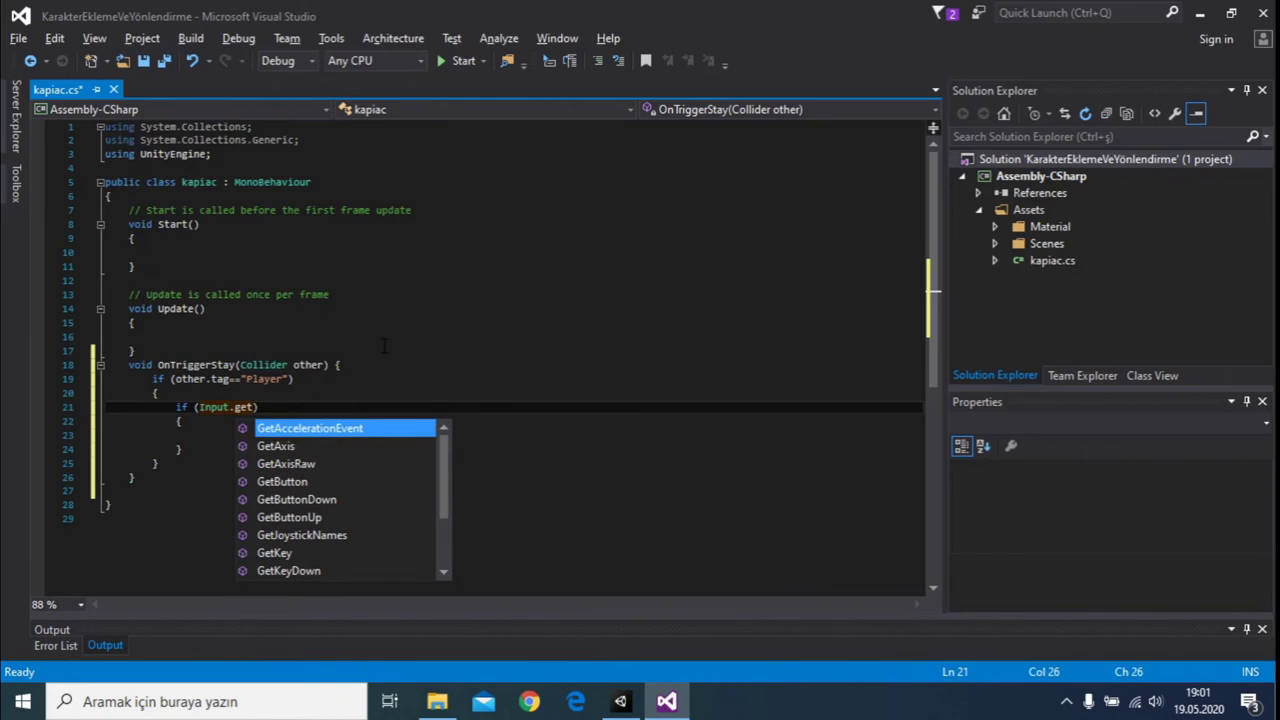
key(Down)
key(Down)
key(Down)
key(Down)
key(Down)
key(Down)
key(Down)
key(Down)
key(Tab)
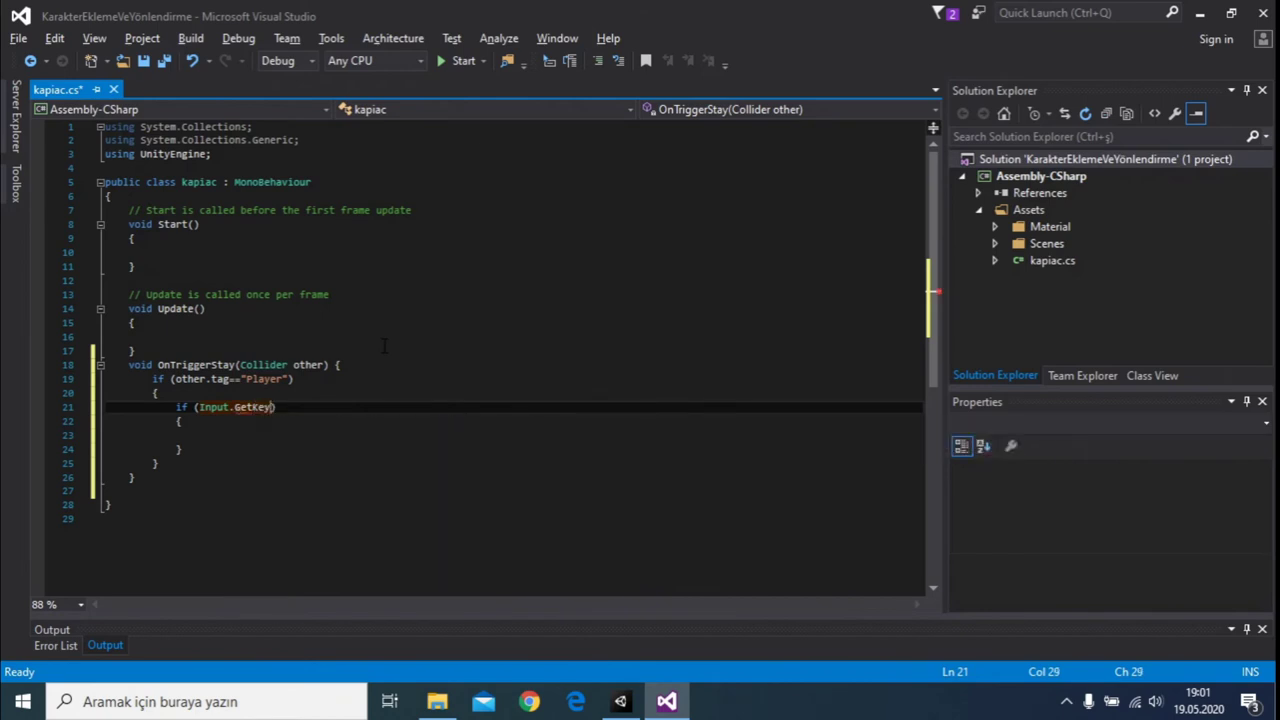
text((K)
text(ey)
key(Down)
key(Tab)
text(.)
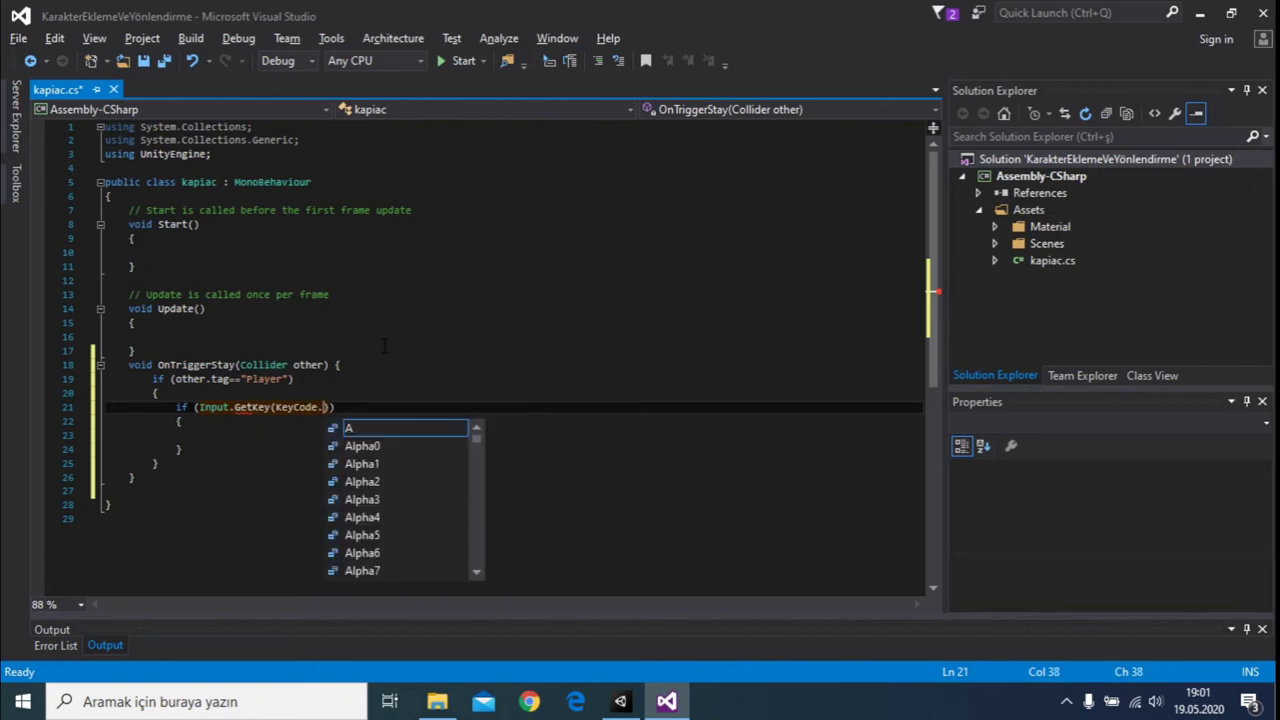
text(W)
key(BackSpace)
text(e)
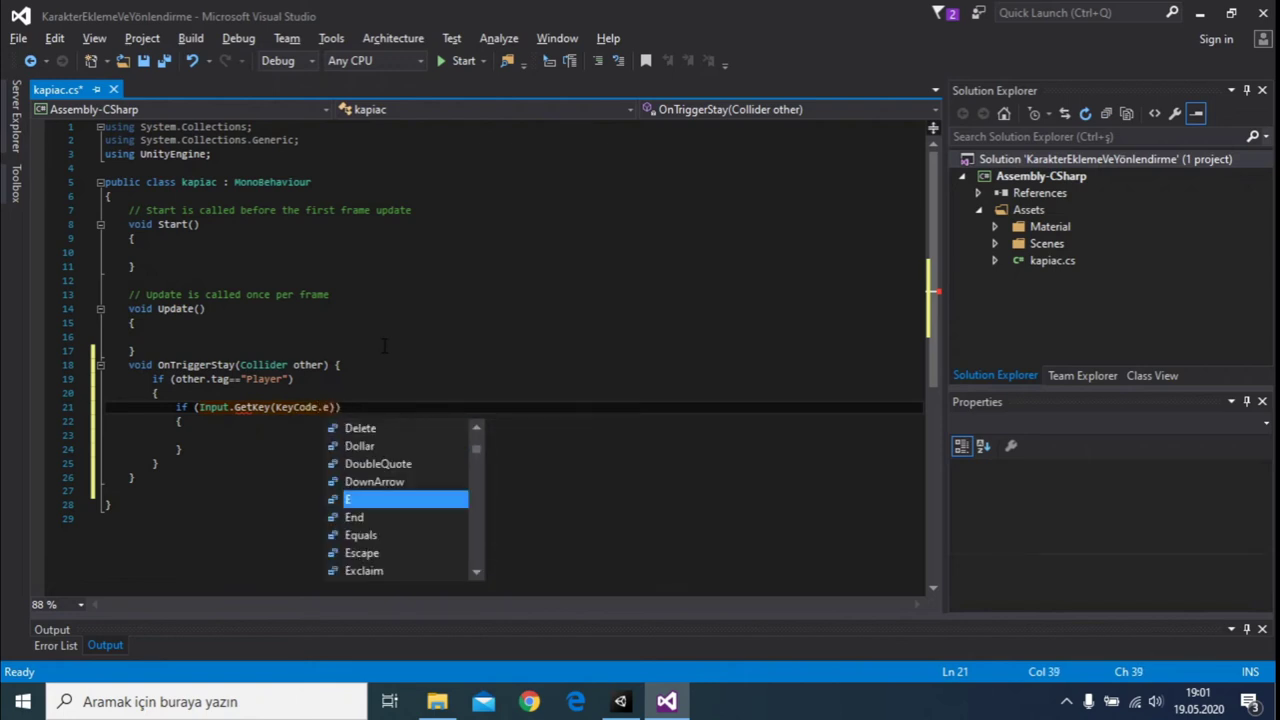
key(Tab)
In the E branch, type this.GetComponent<Animator>(), glancing at Unity before returning.
key(Down)
key(Down)
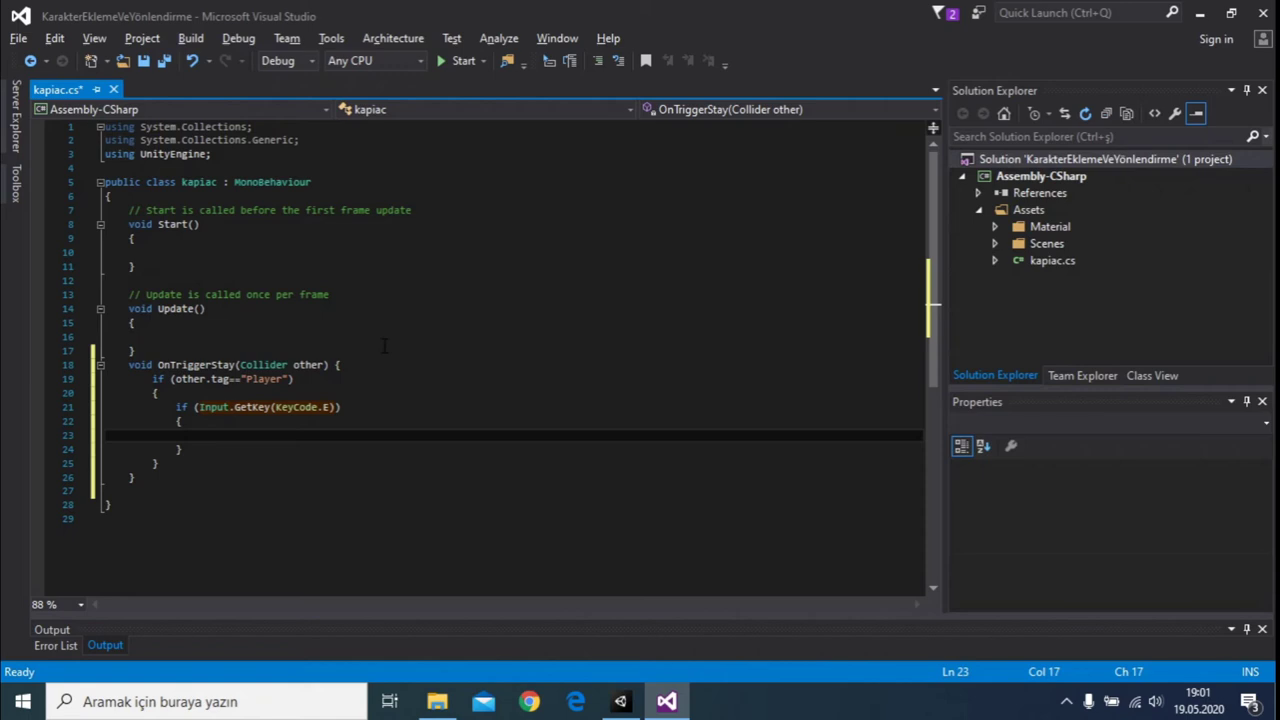
text(this.)
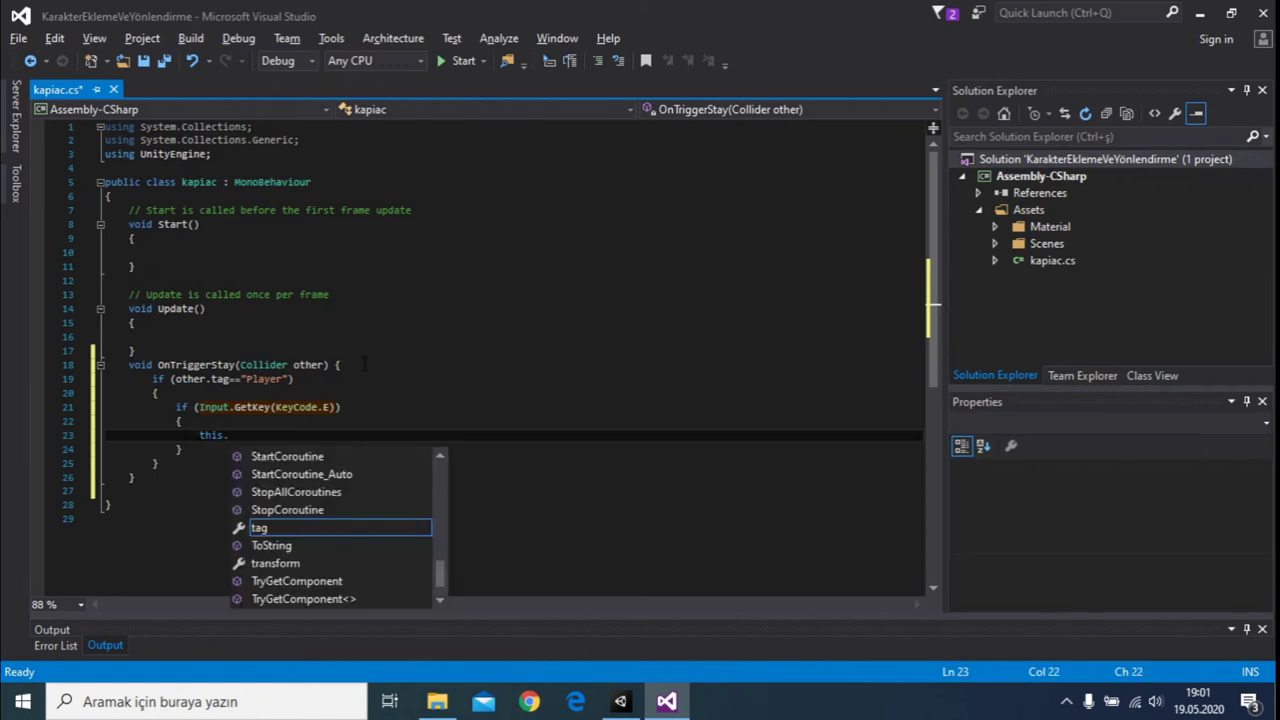
text(get)
key(Tab)
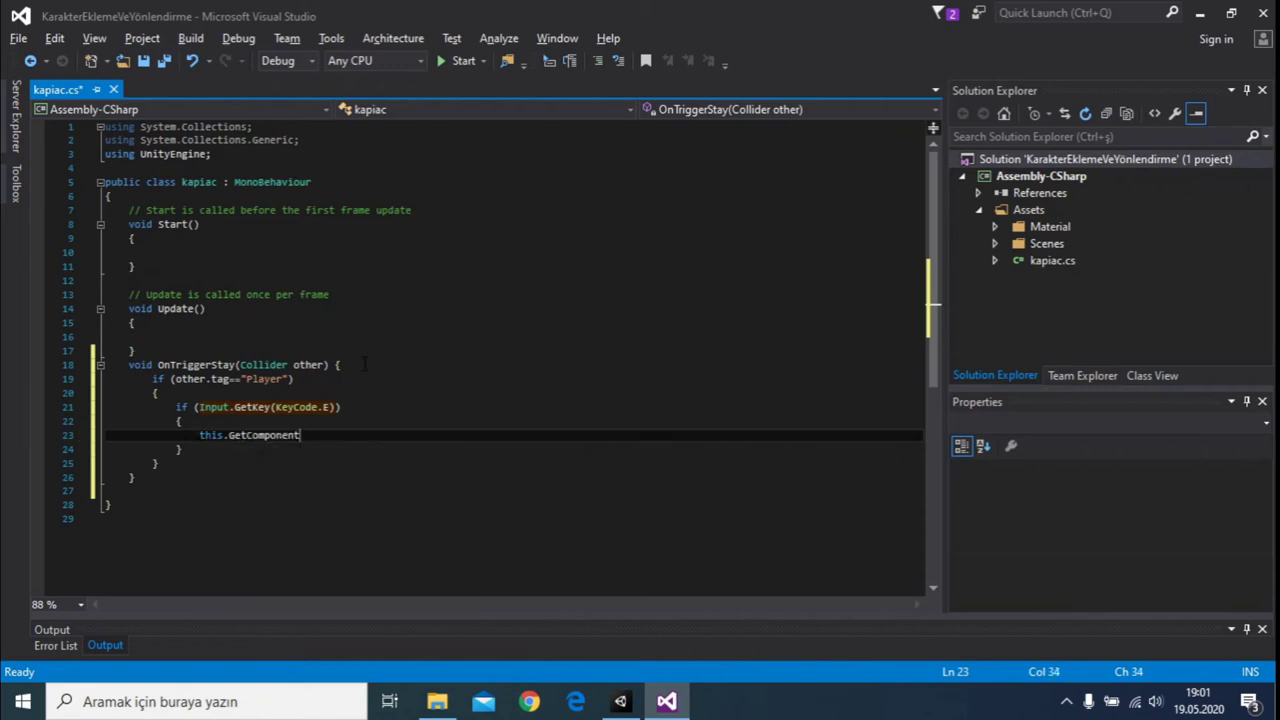
text(<Animaor)
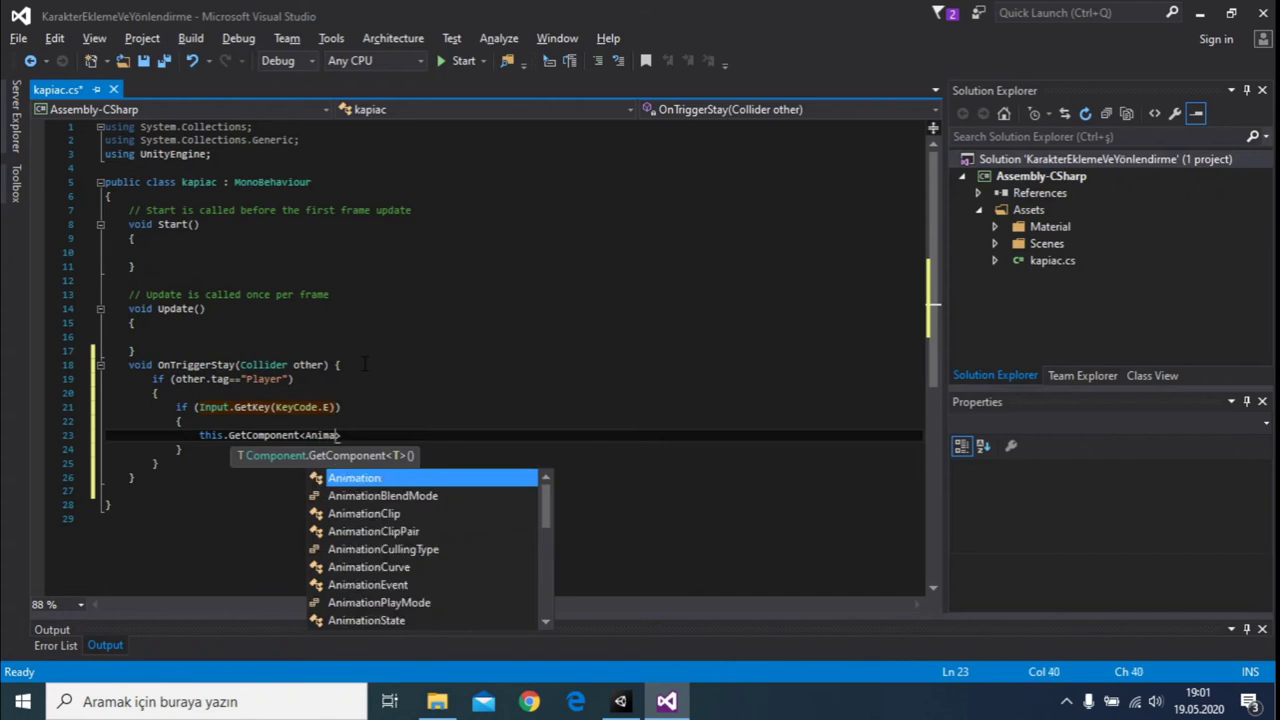
key(BackSpace)
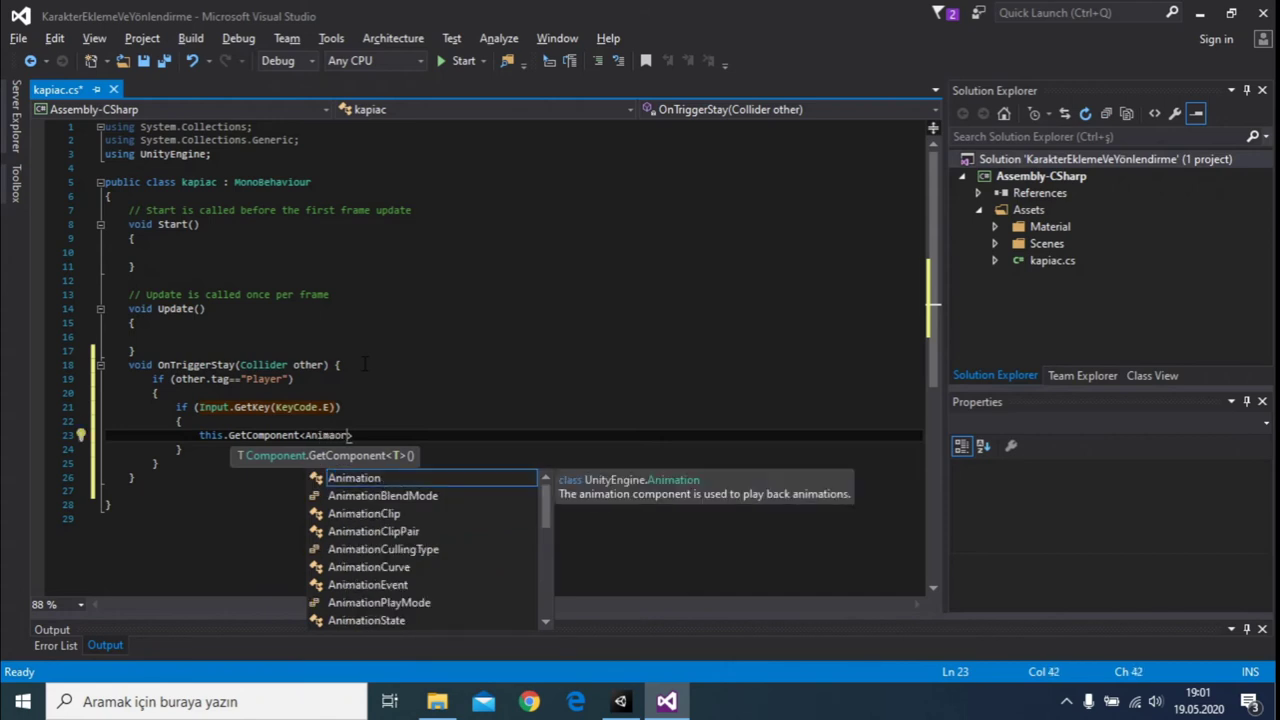
key(BackSpace)
text(tor>)
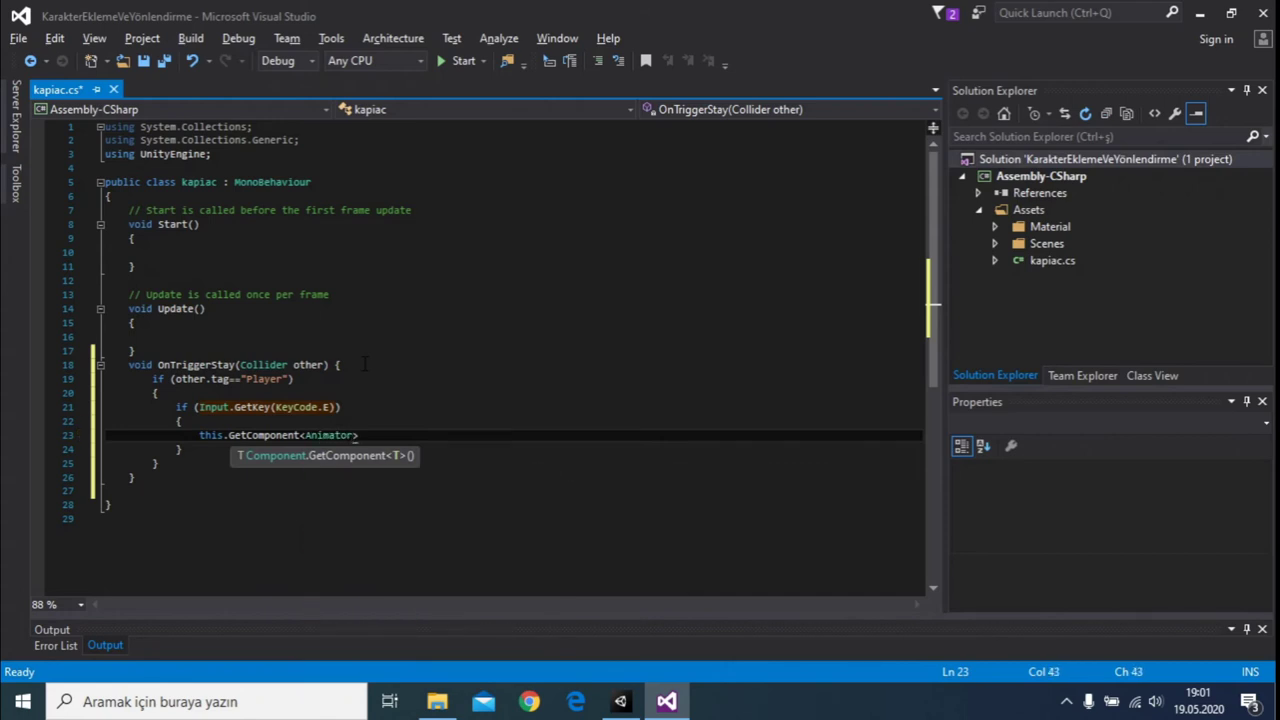
text(().sp)
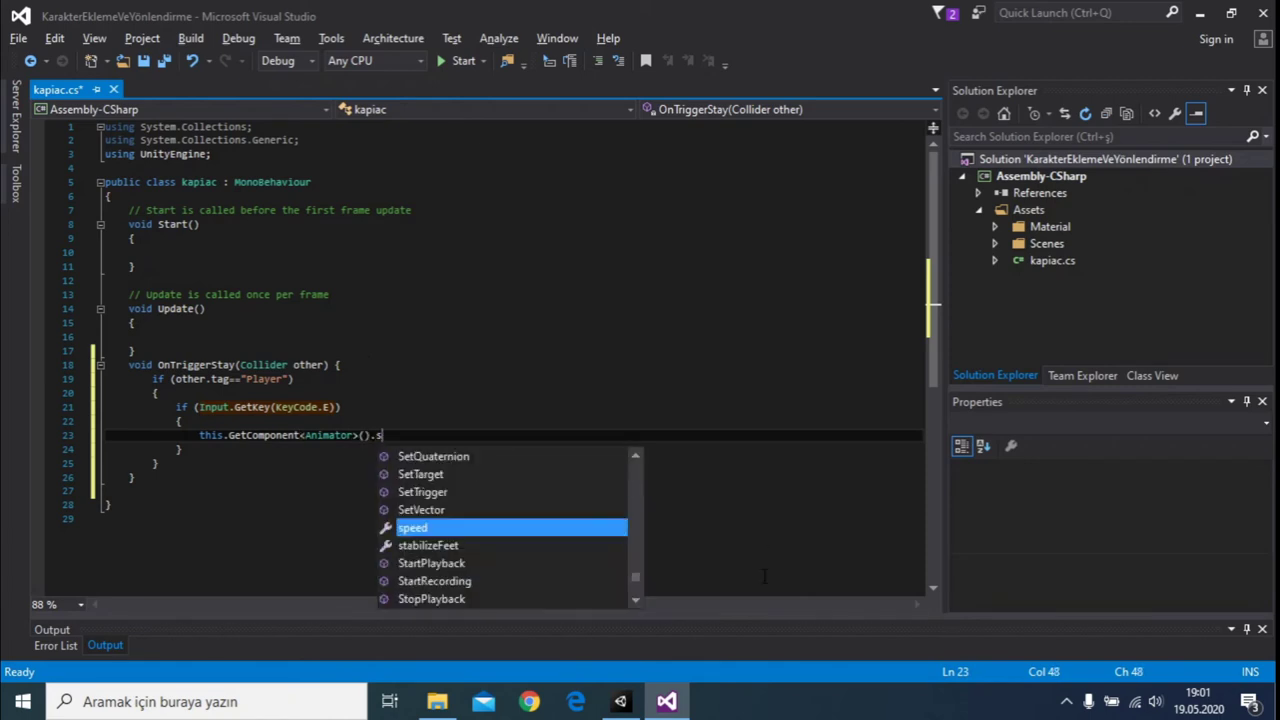
click(620, 701)
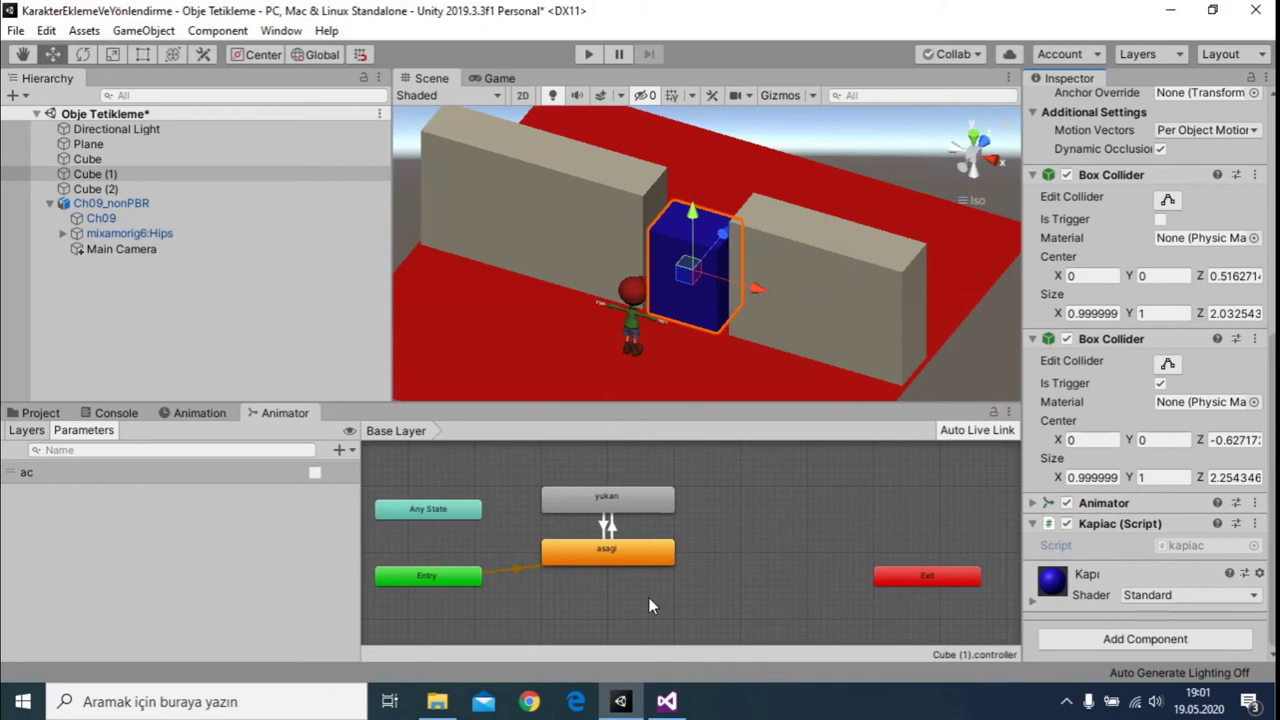
click(666, 701)
Finish the E-branch Animator call with .SetBool("ac",true);.
text(et)
key(BackSpace)
key(BackSpace)
key(BackSpace)
key(BackSpace)
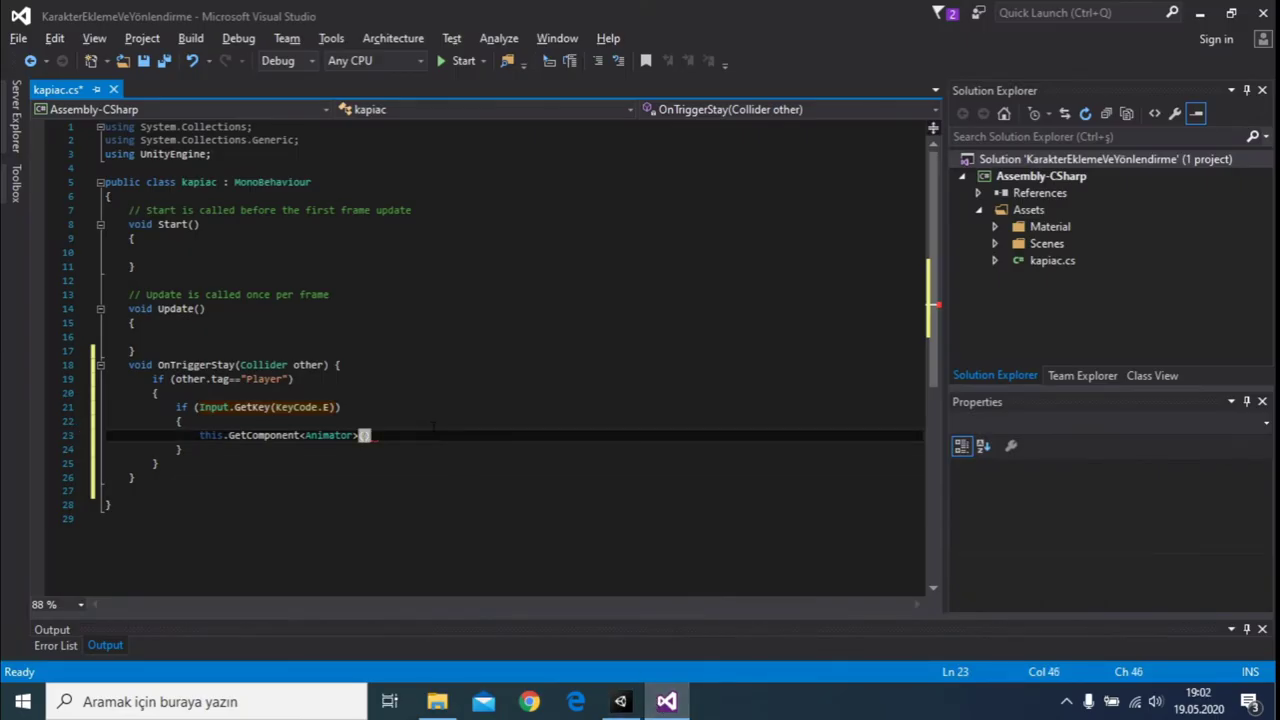
text(.setboo)
key(Tab)
text(();)
key(Left)
text("ac",)
text(true)
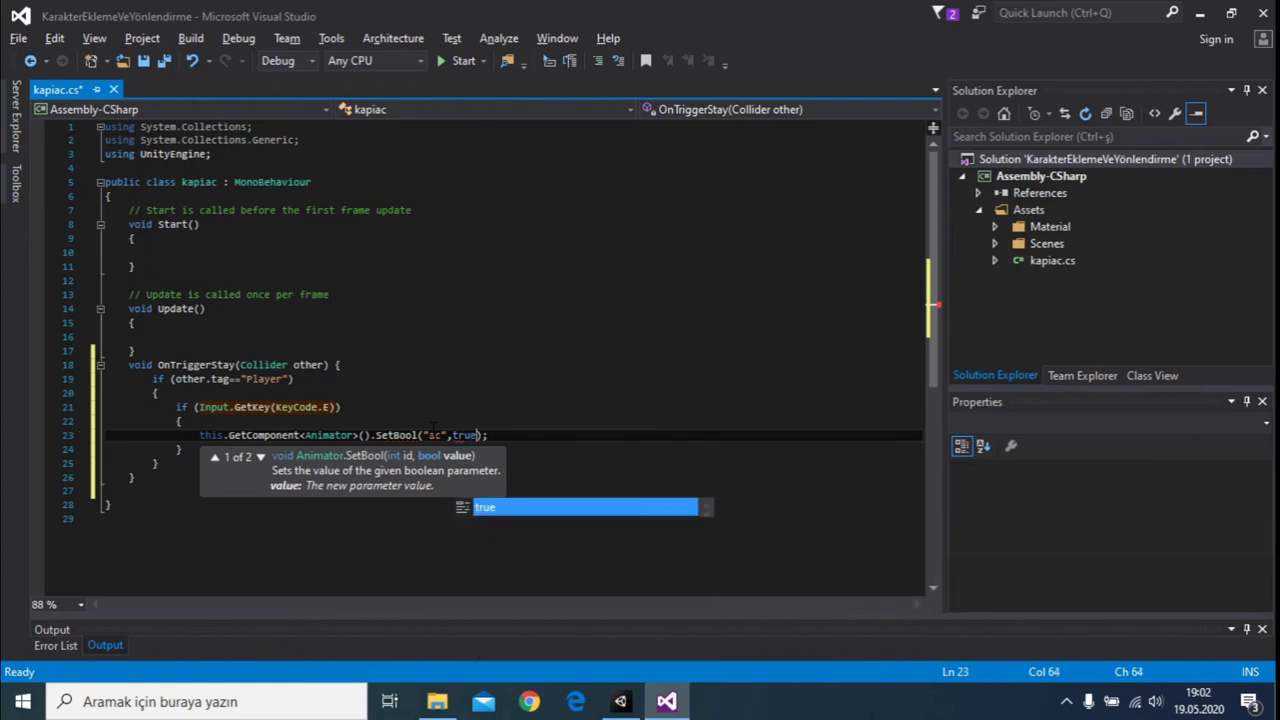
key(Right)
key(Right)
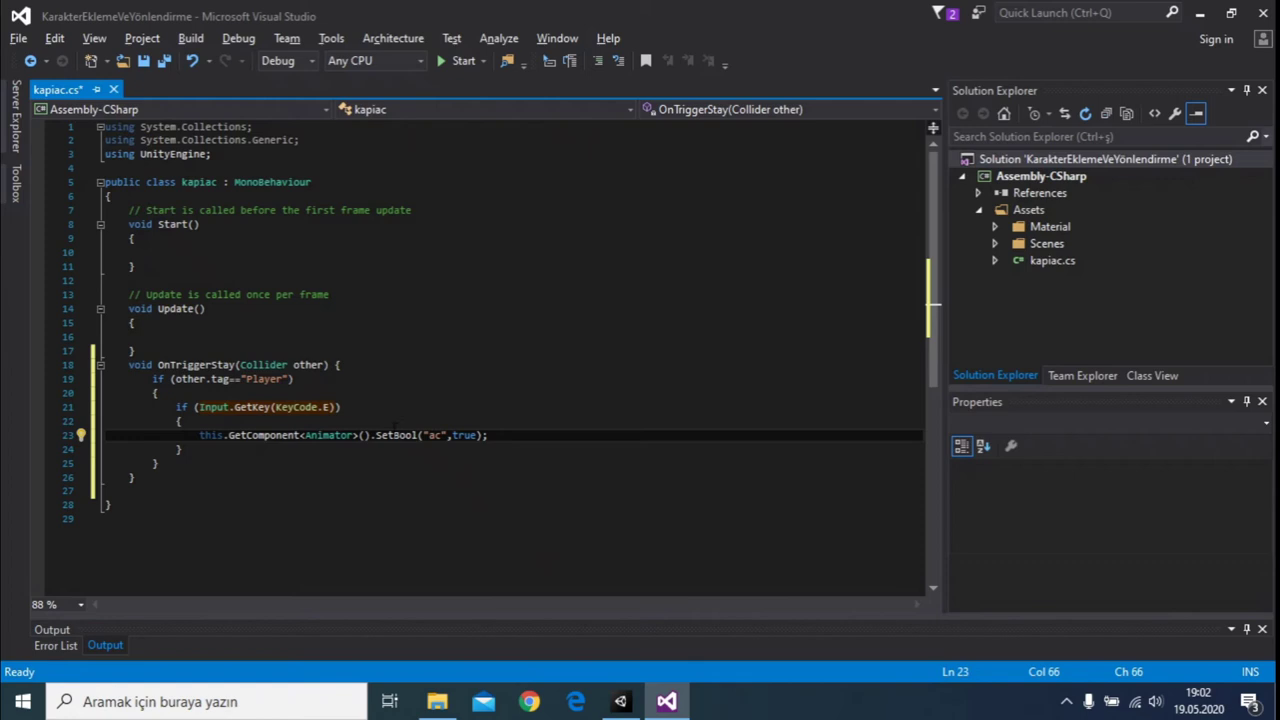
Add a void OnTriggerExit(Collider other) method on line 27.
click(210, 452)
click(212, 476)
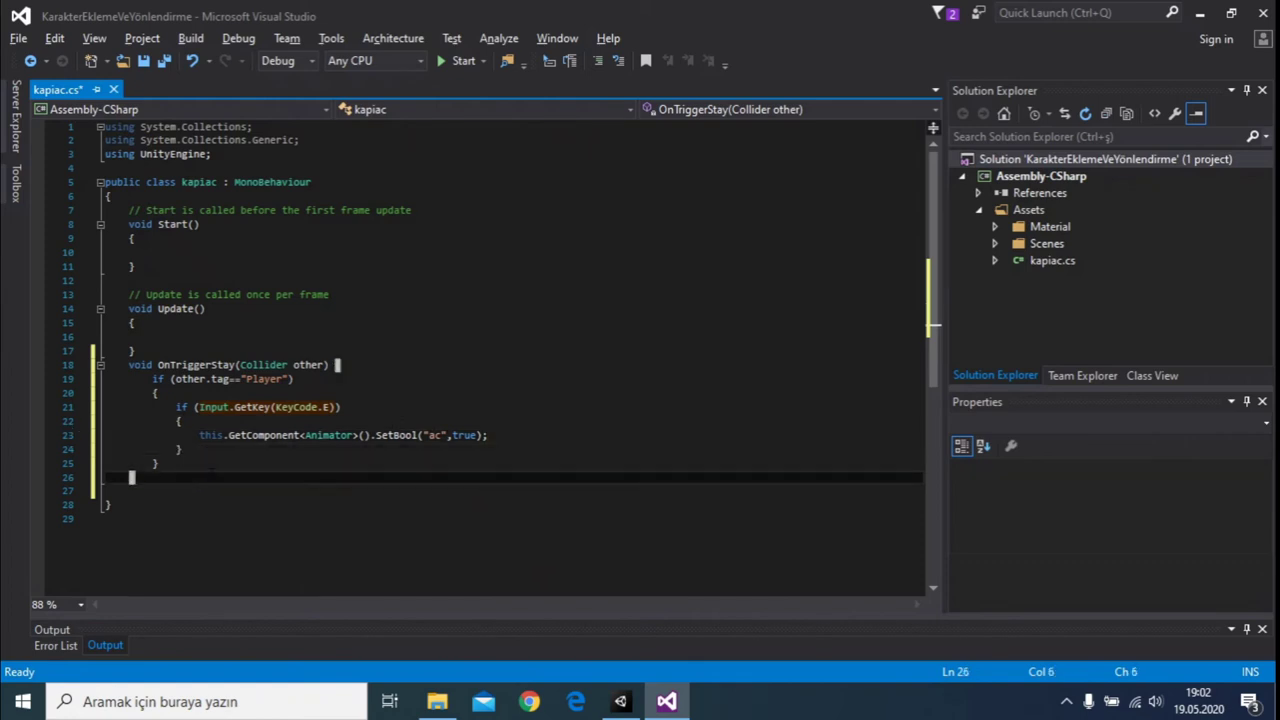
key(Up)
key(Up)
key(Up)
key(End)
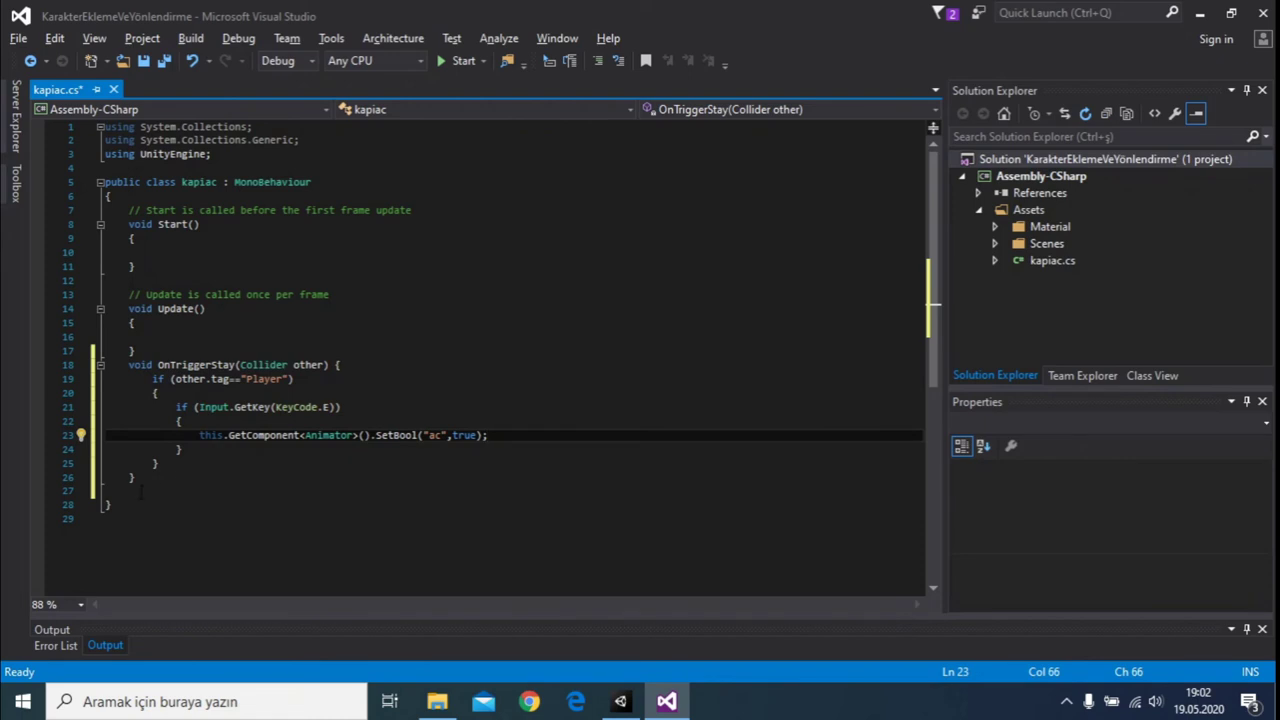
click(141, 490)
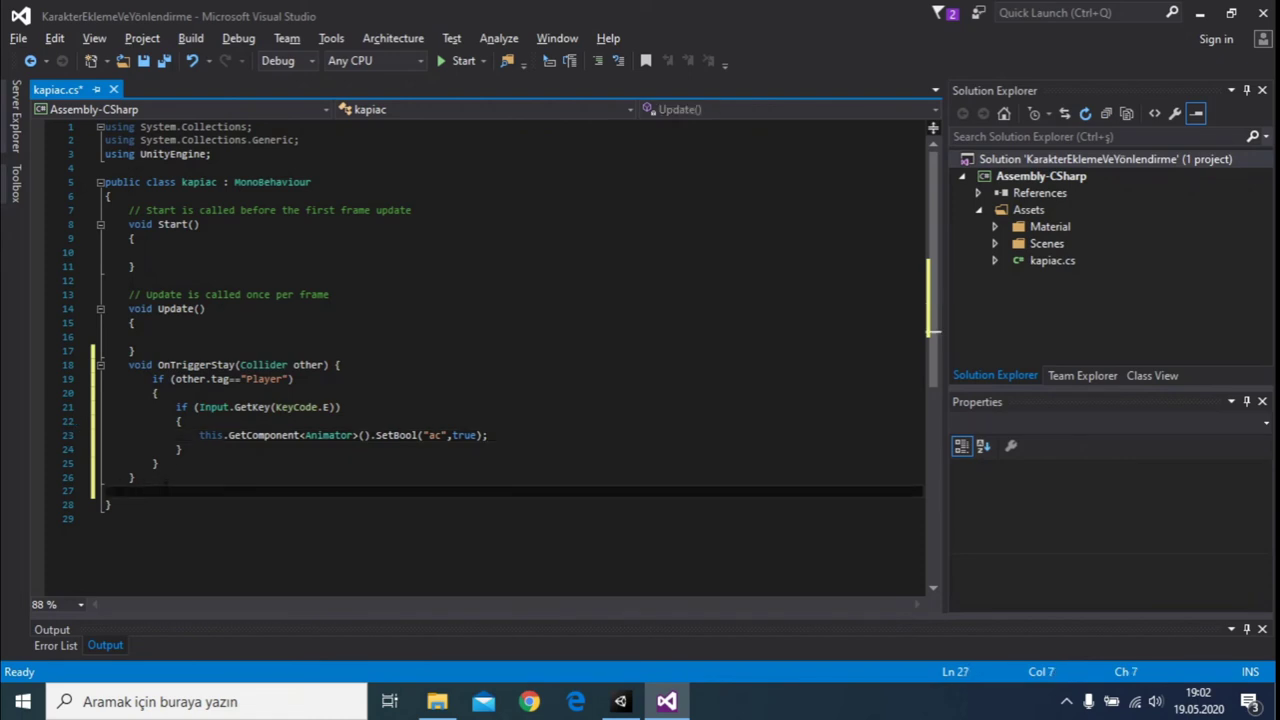
key(Up)
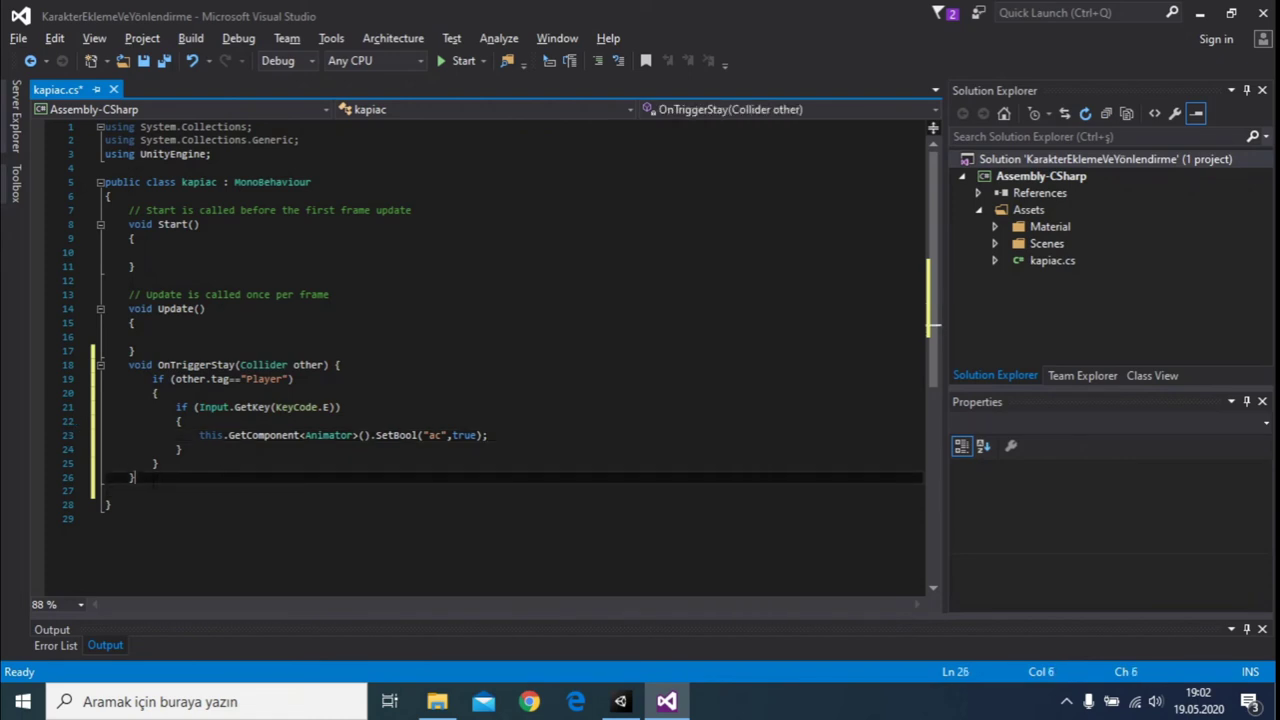
key(Down)
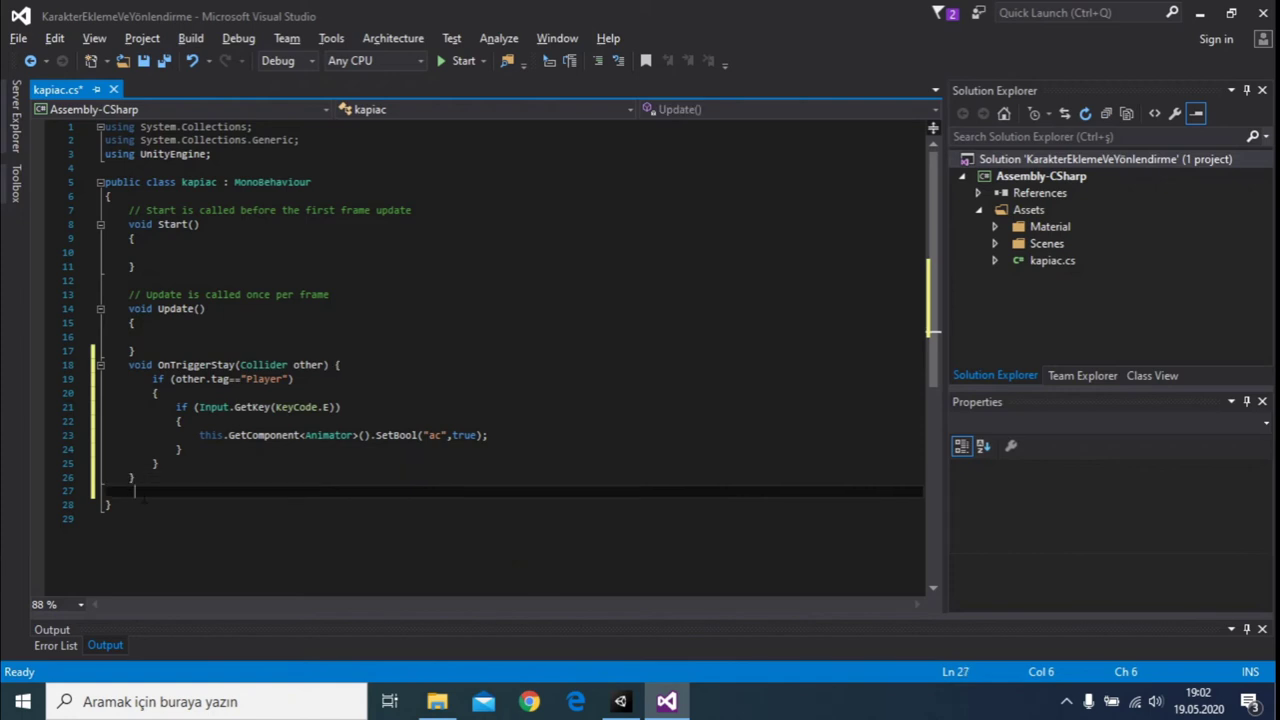
text(void)
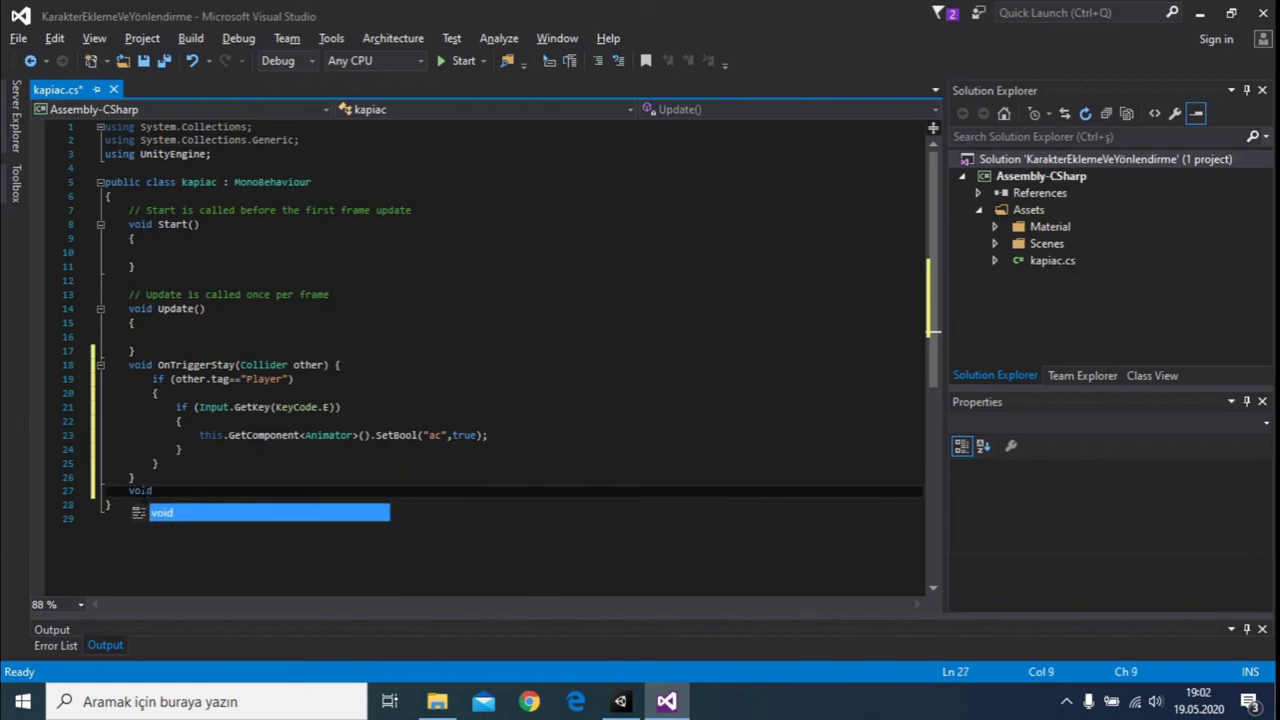
text( OntriggerExit)
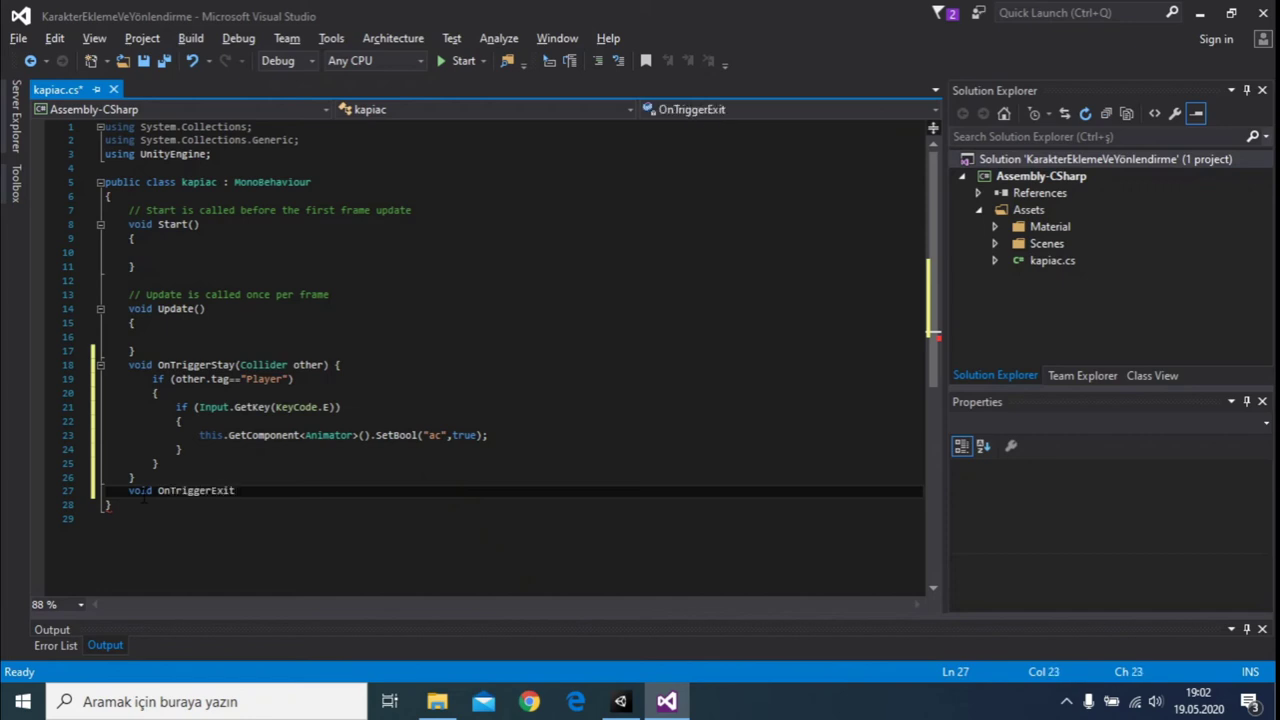
text(())
text({)
key(Return)
key(Return)
click(239, 490)
text(Collide)
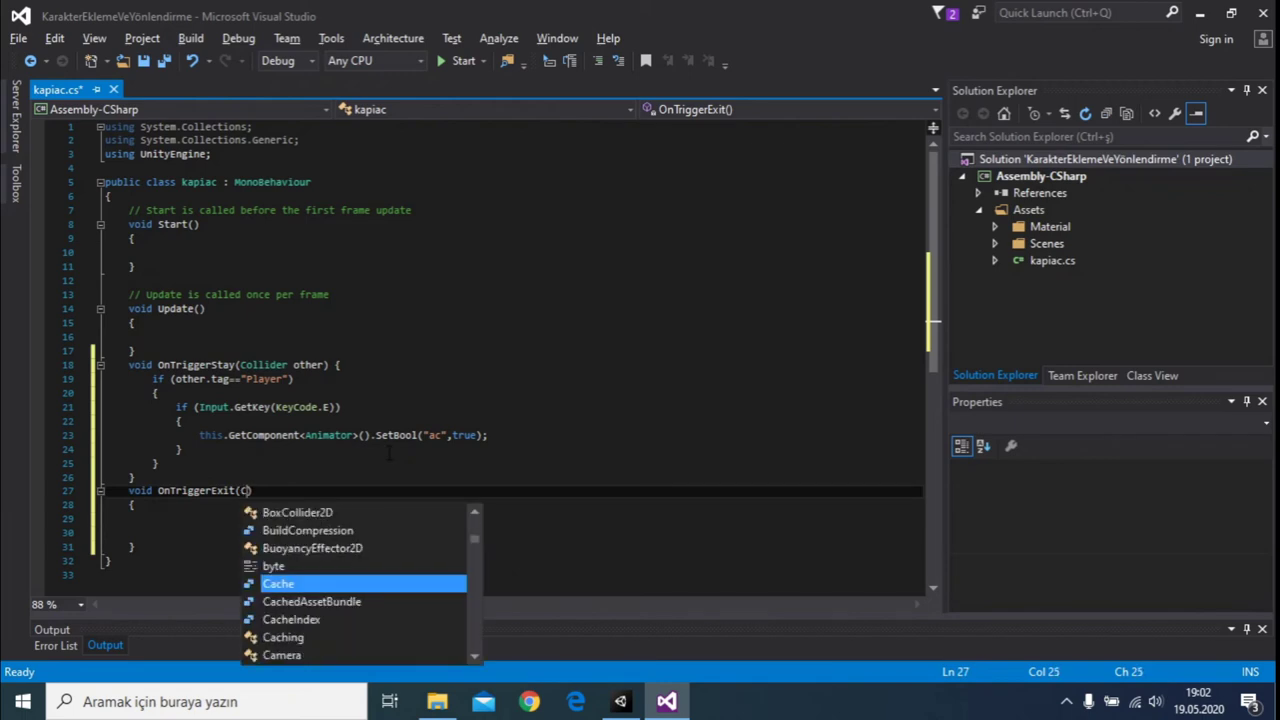
text(r other)
key(Down)
key(Down)
Inside OnTriggerExit, add an if block checking other.tag for "Player".
text(if)
key(Tab)
key(Tab)
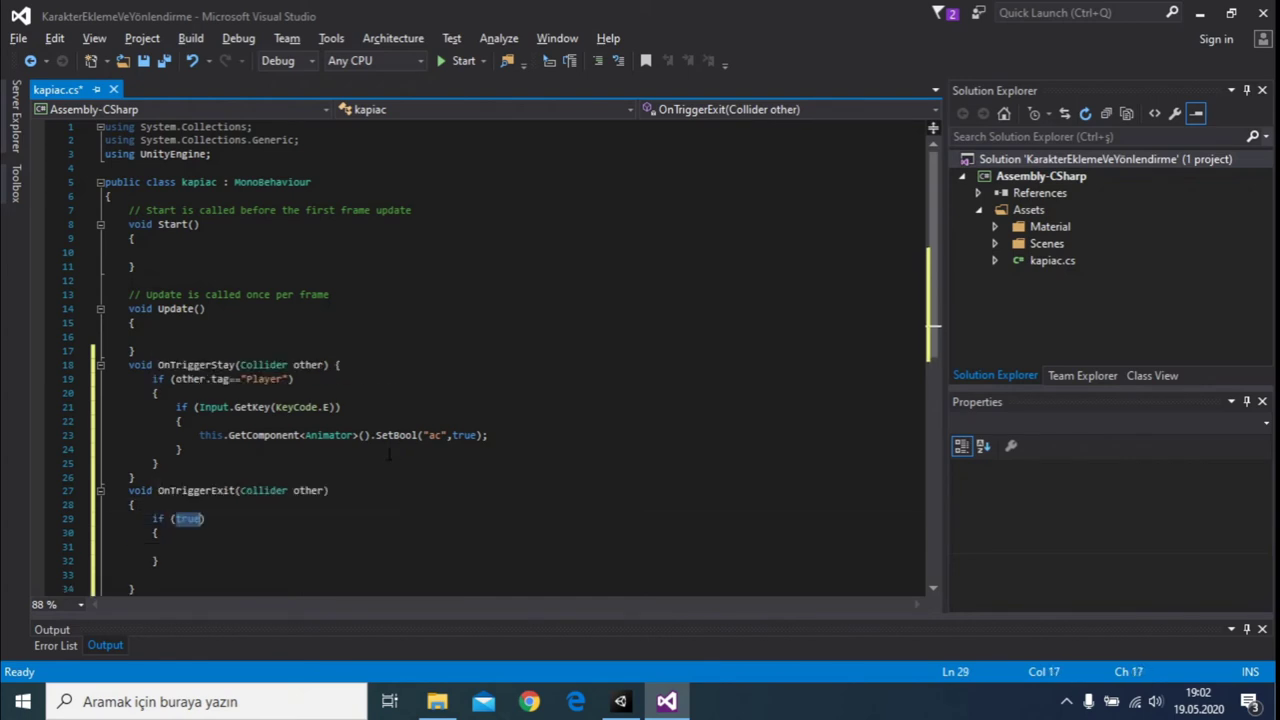
text(other.tag)
key(Escape)
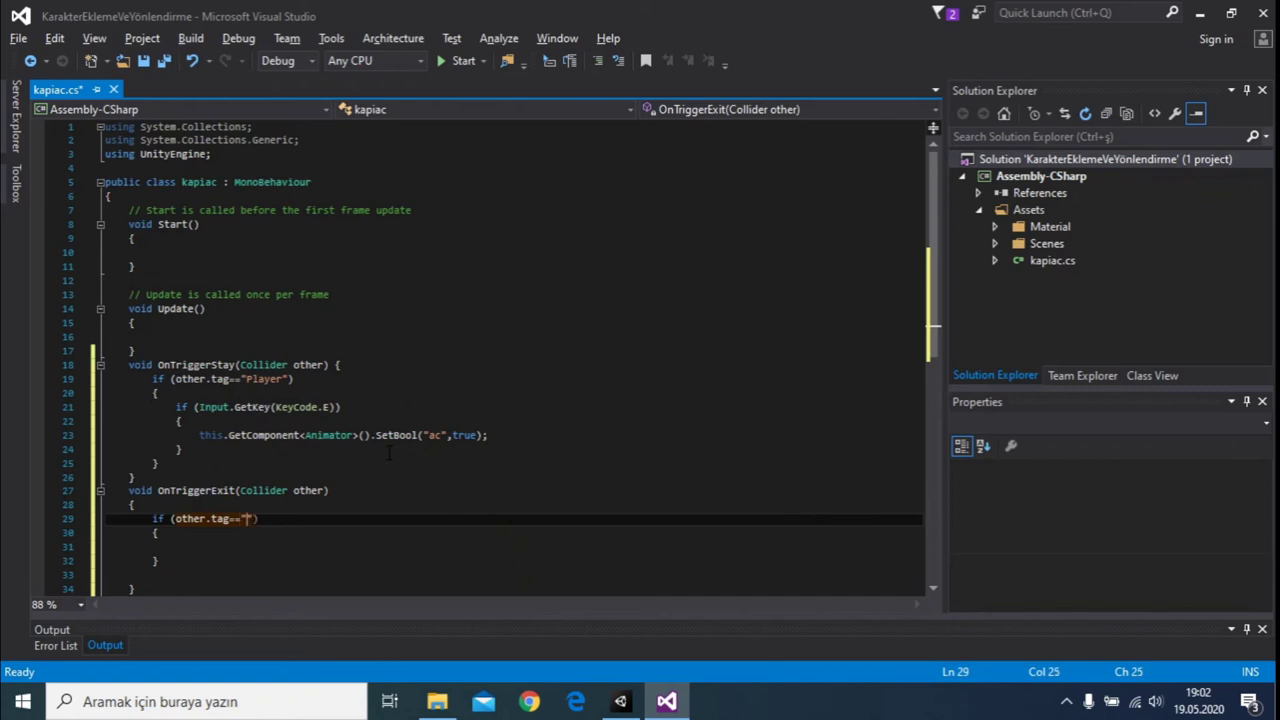
text(Player)
key(Down)
key(Down)
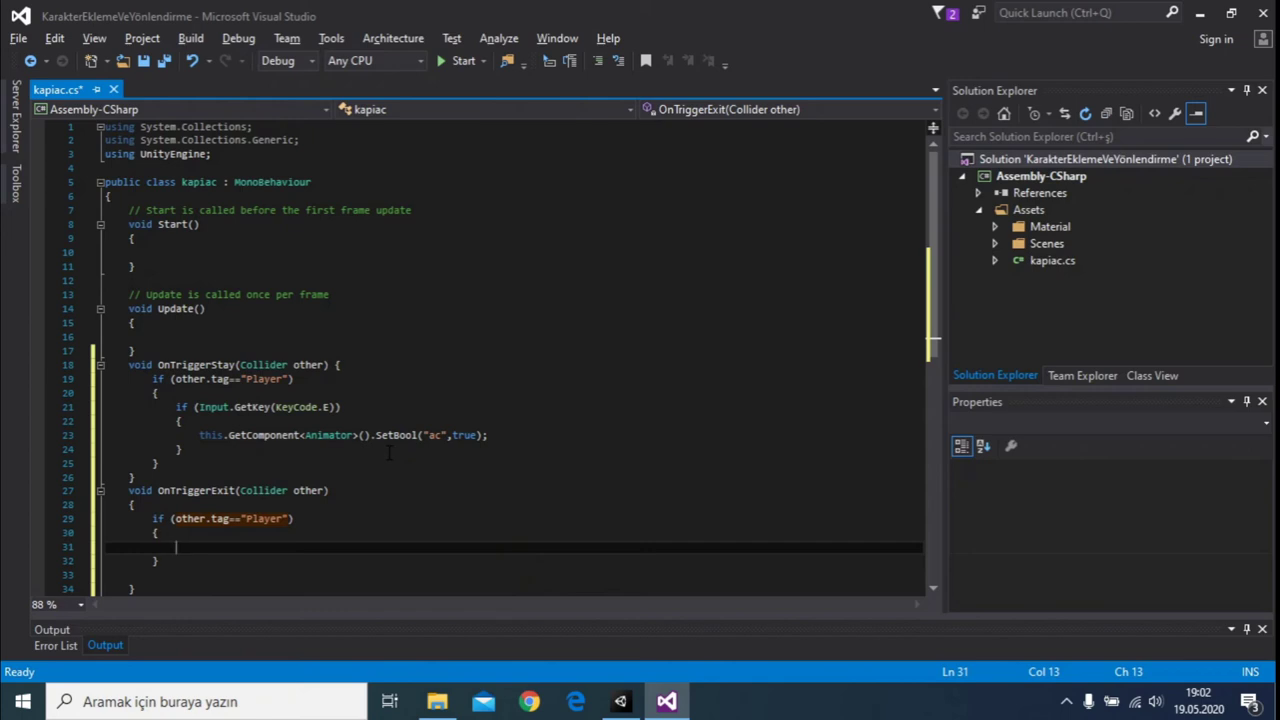
Copy the SetBool("ac",true) line into that block, change true to false, and save.
drag(199, 435, 486, 435)
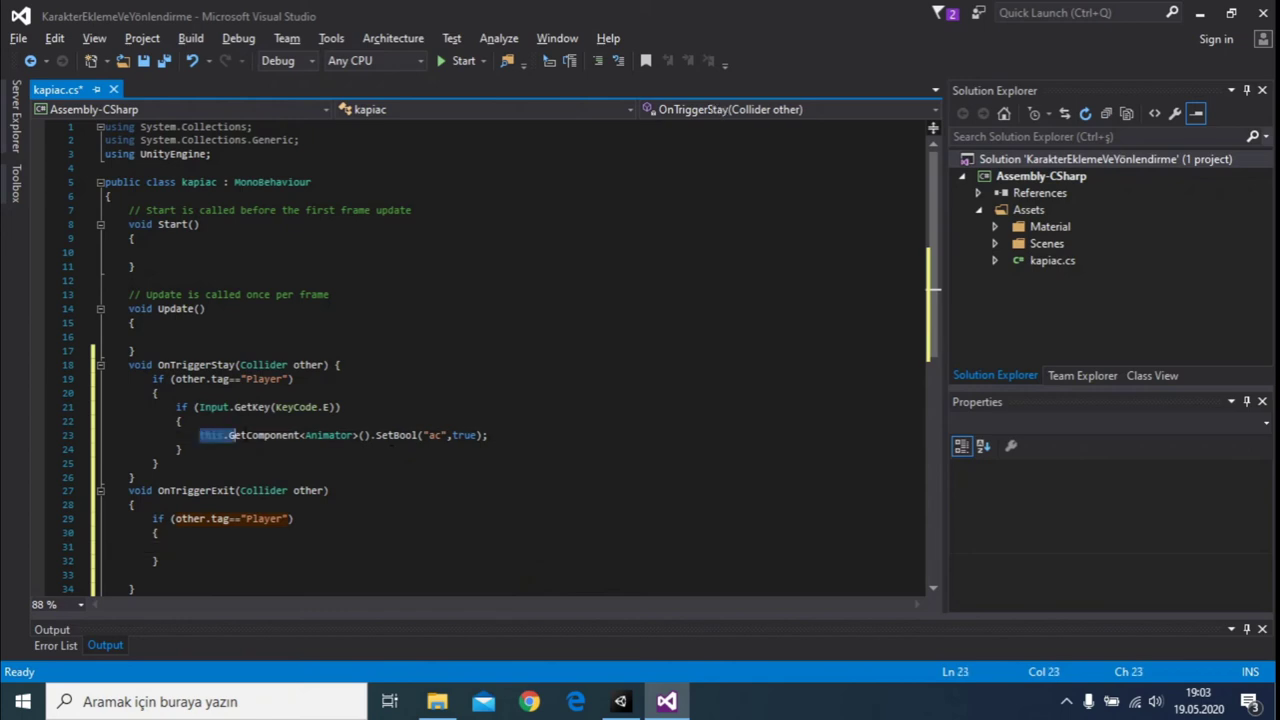
key(ctrl+c)
click(200, 547)
key(ctrl+v)
double_click(447, 547)
text(false)
key(ctrl+s)
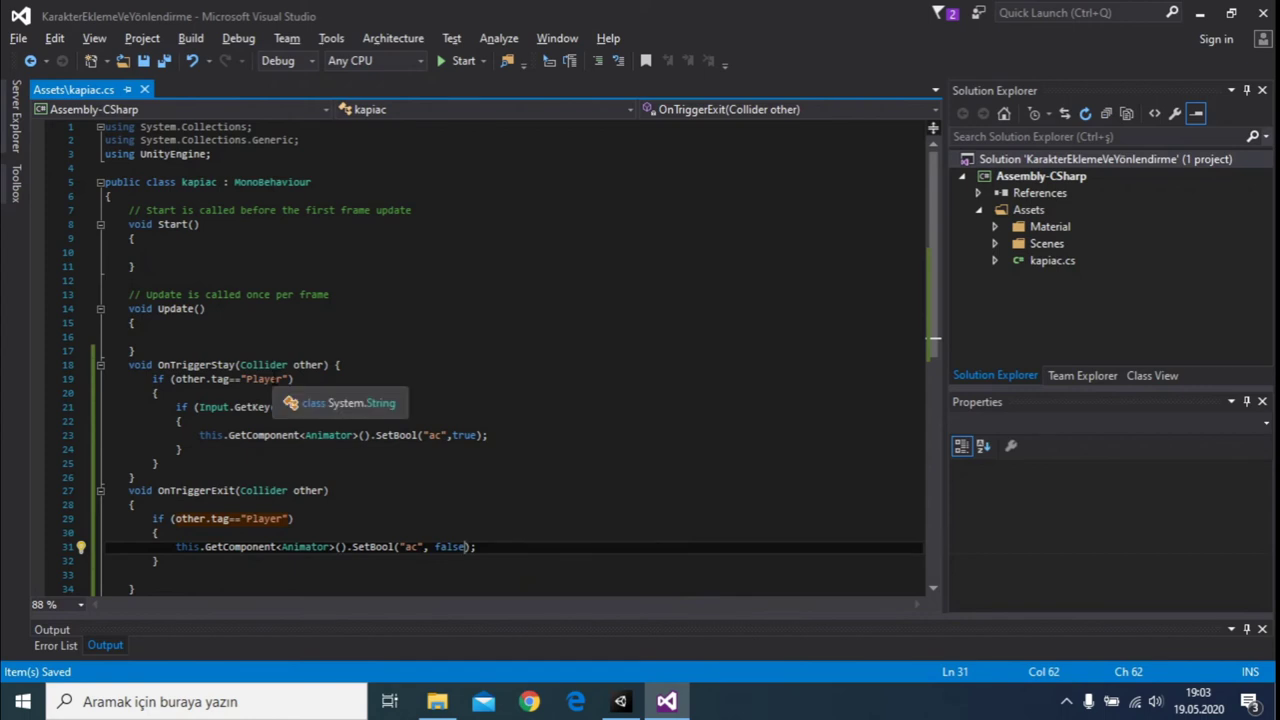
key(alt+Tab)
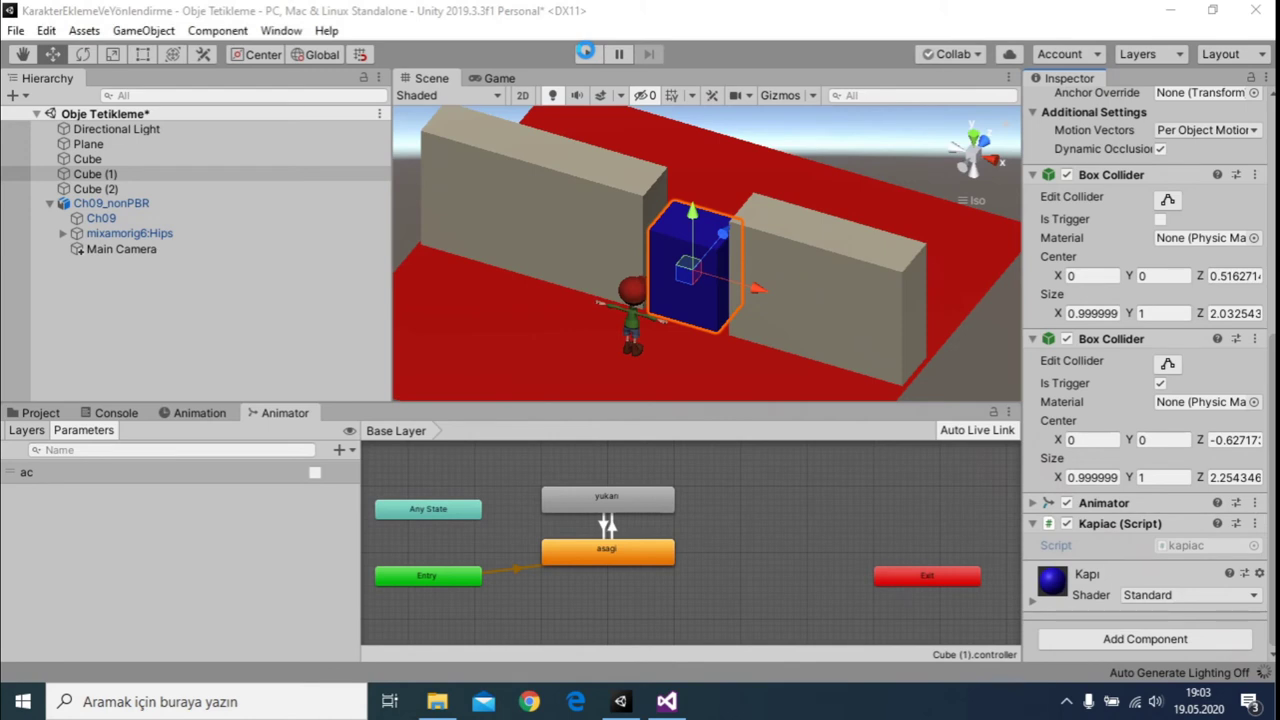
Play-test walking the character to the blue door, manually switching on ac, then stop and return to code.
click(588, 56)
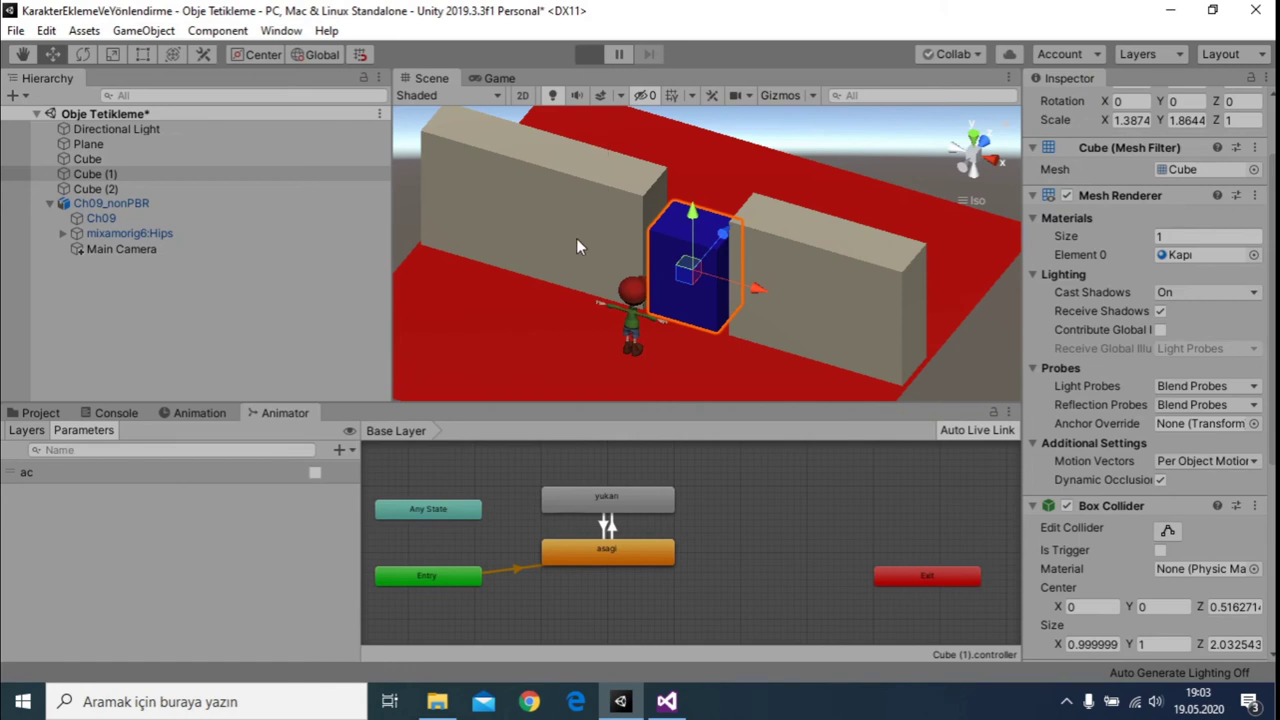
key(w)
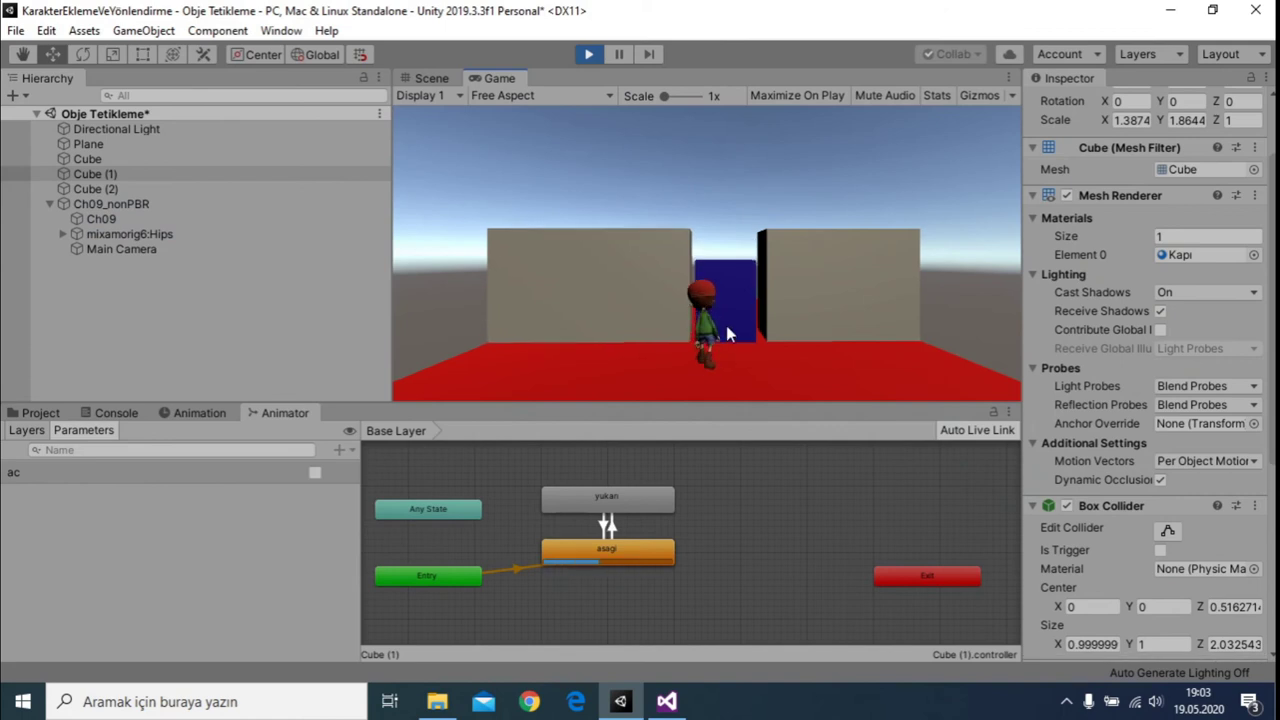
key(s)
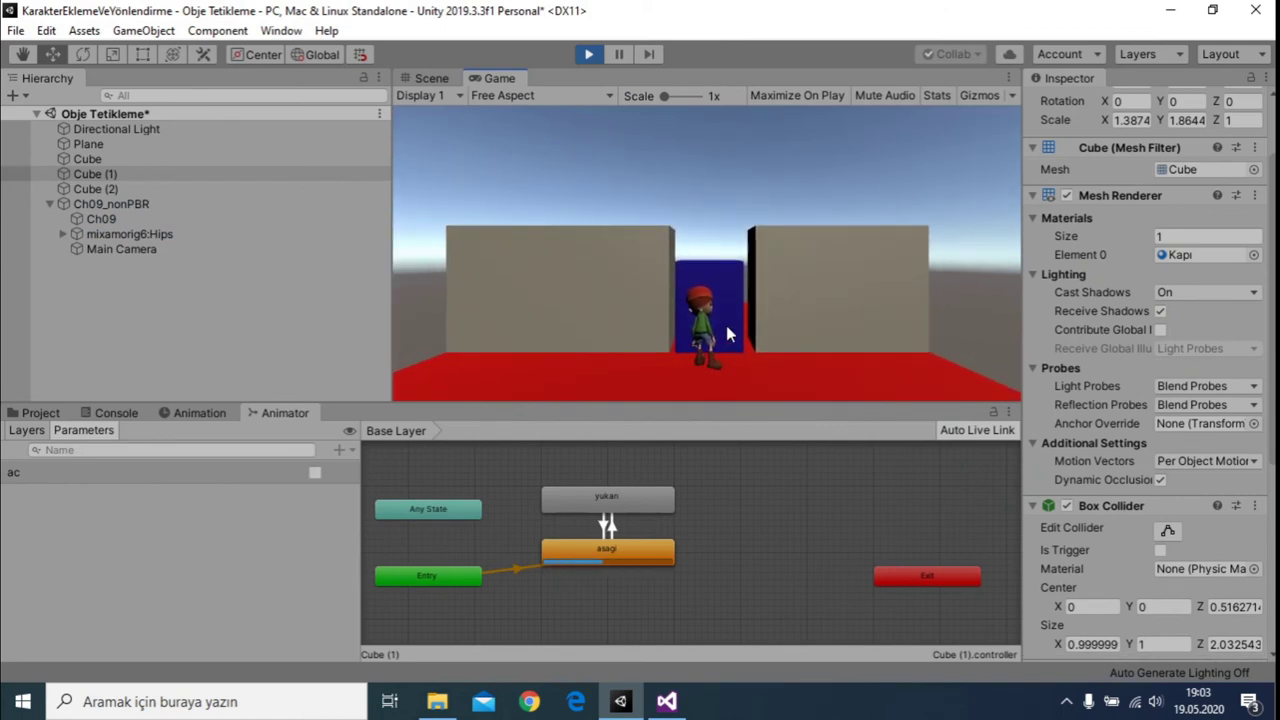
key(w)
key(d)
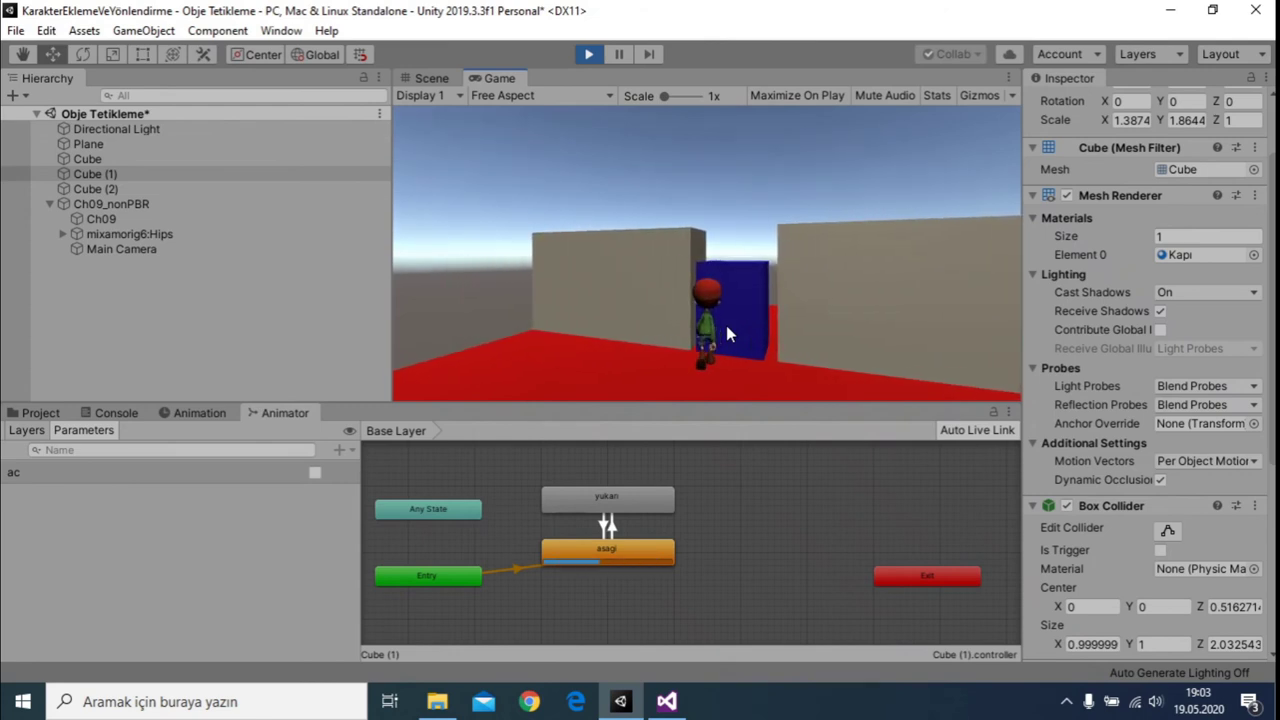
key(d)
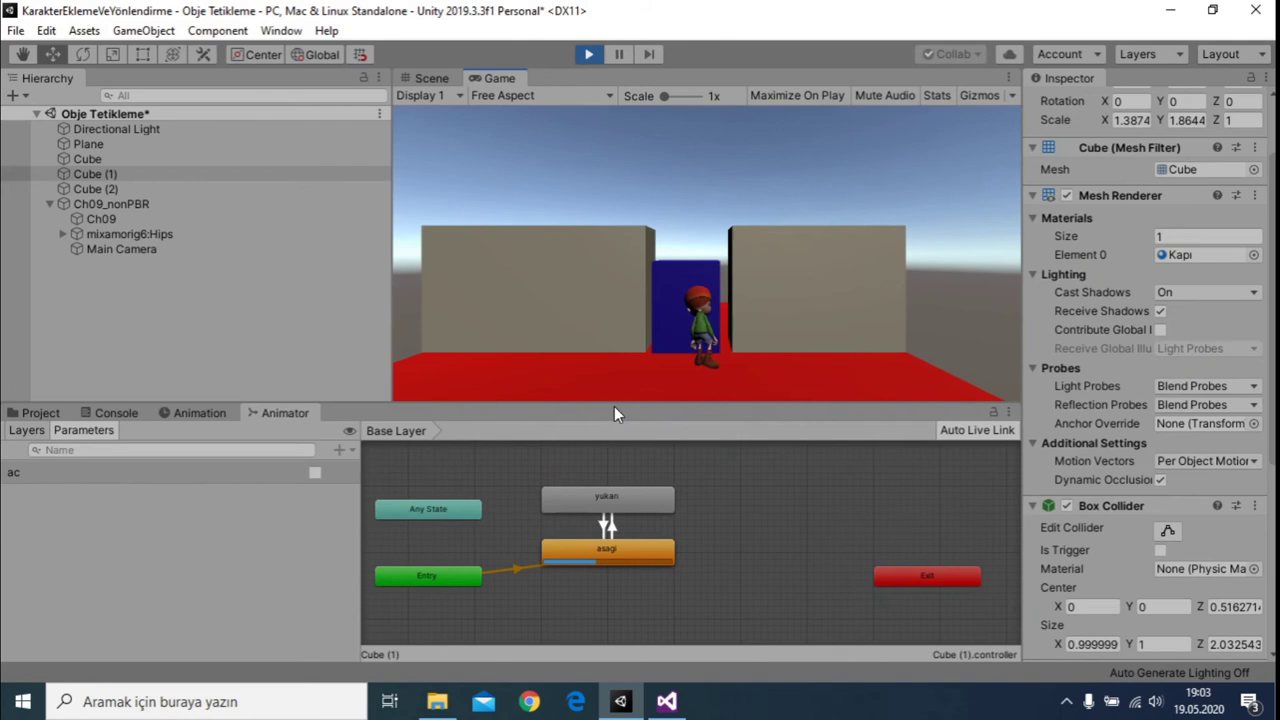
click(314, 472)
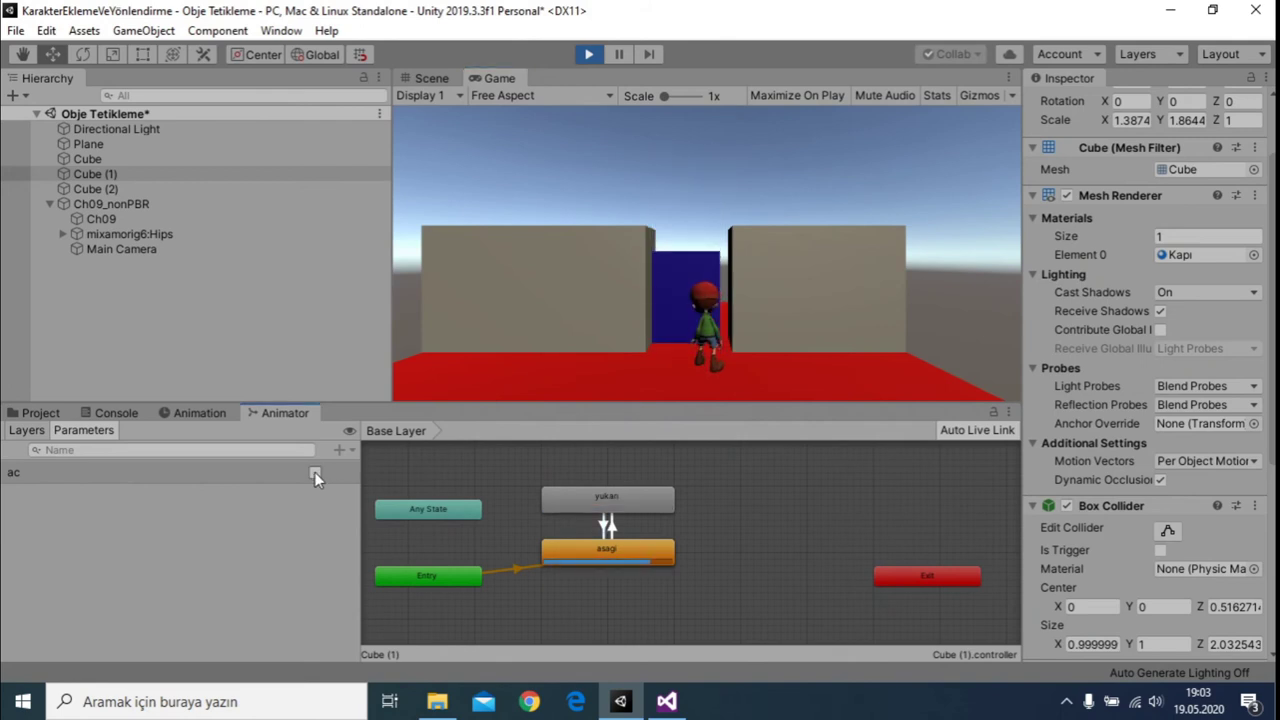
click(588, 54)
key(alt+Tab)
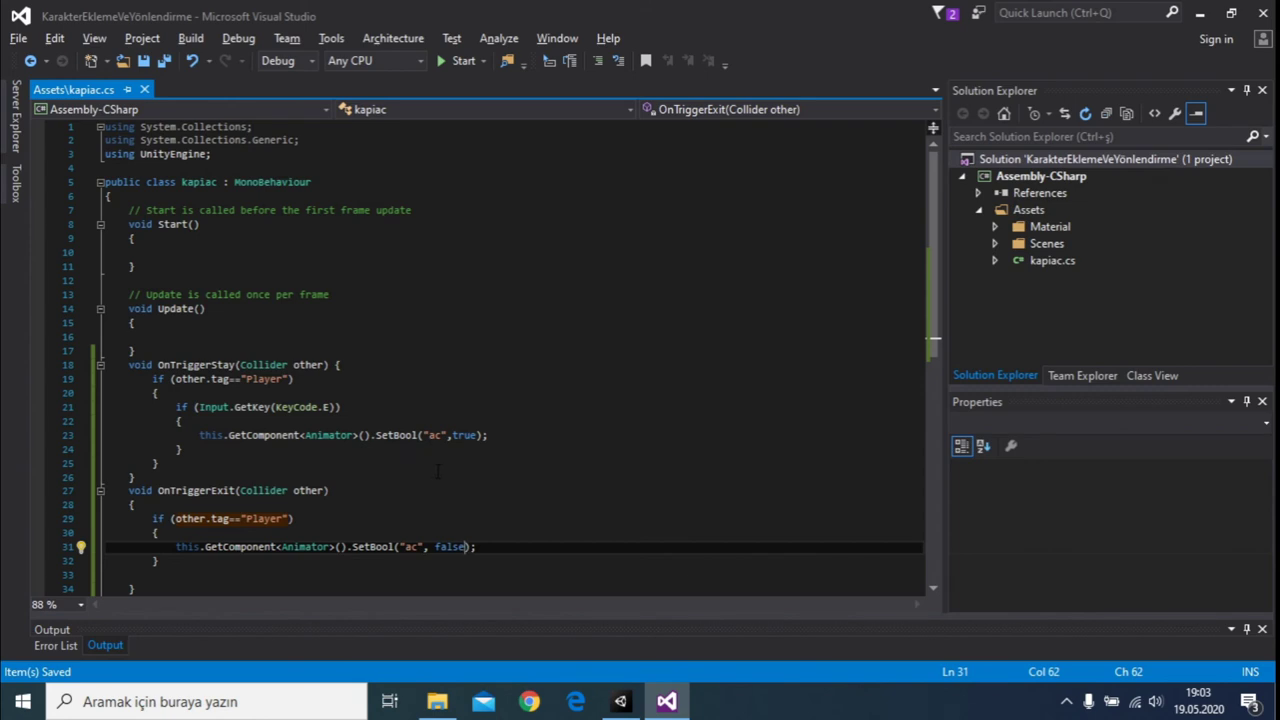
Back in Unity, tag the Ch09_nonPBR character as Player.
key(alt+Tab)
click(110, 204)
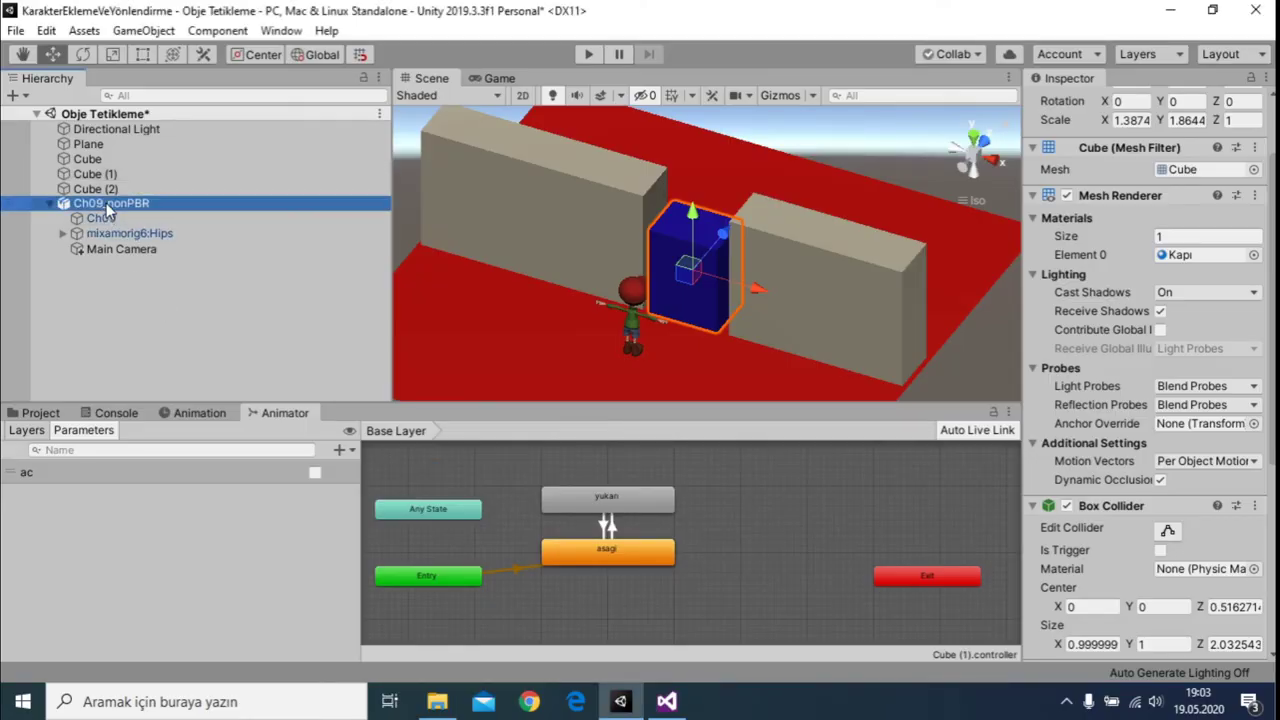
click(1155, 126)
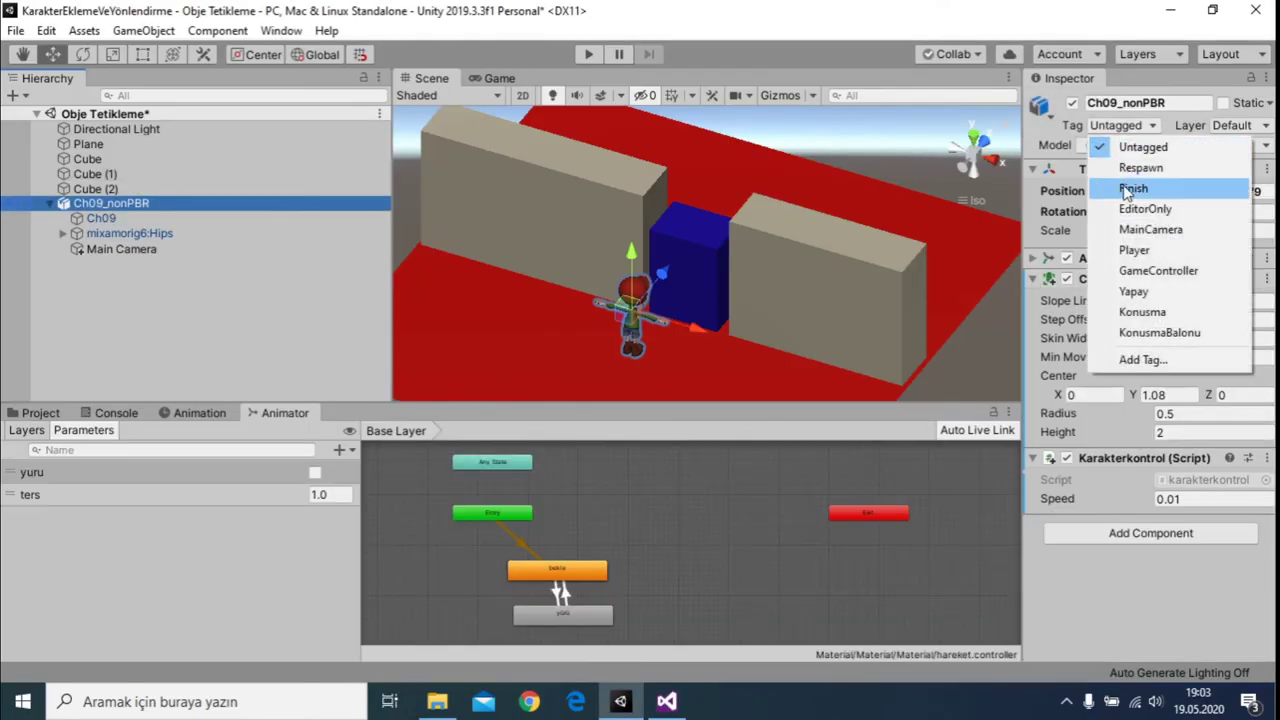
click(1135, 250)
Run a play test walking the character toward the blue door, then stop it.
click(586, 55)
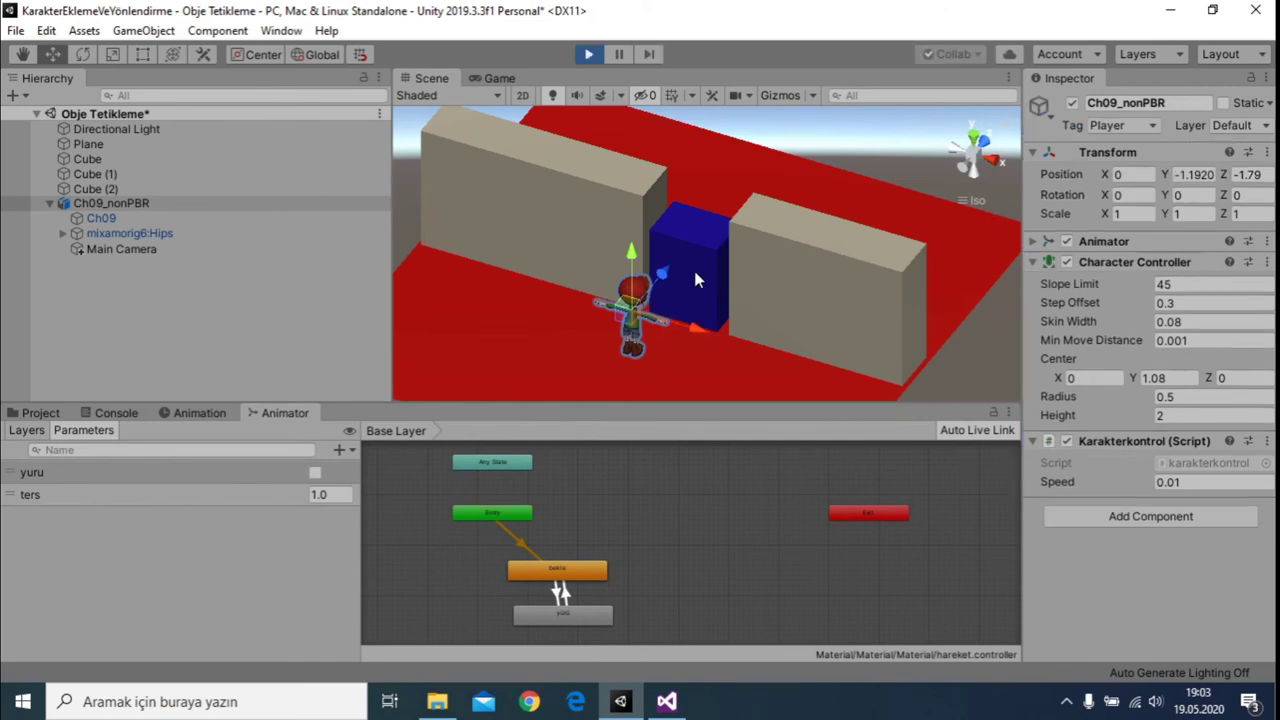
key(w)
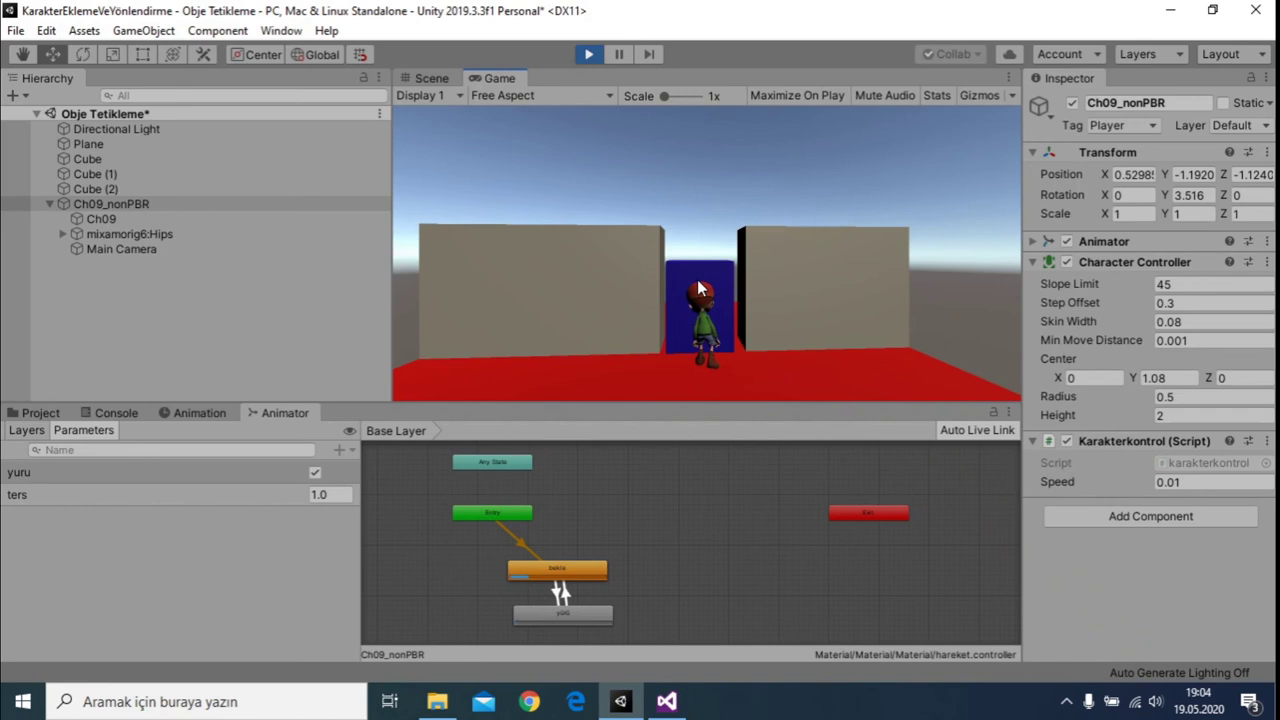
click(589, 56)
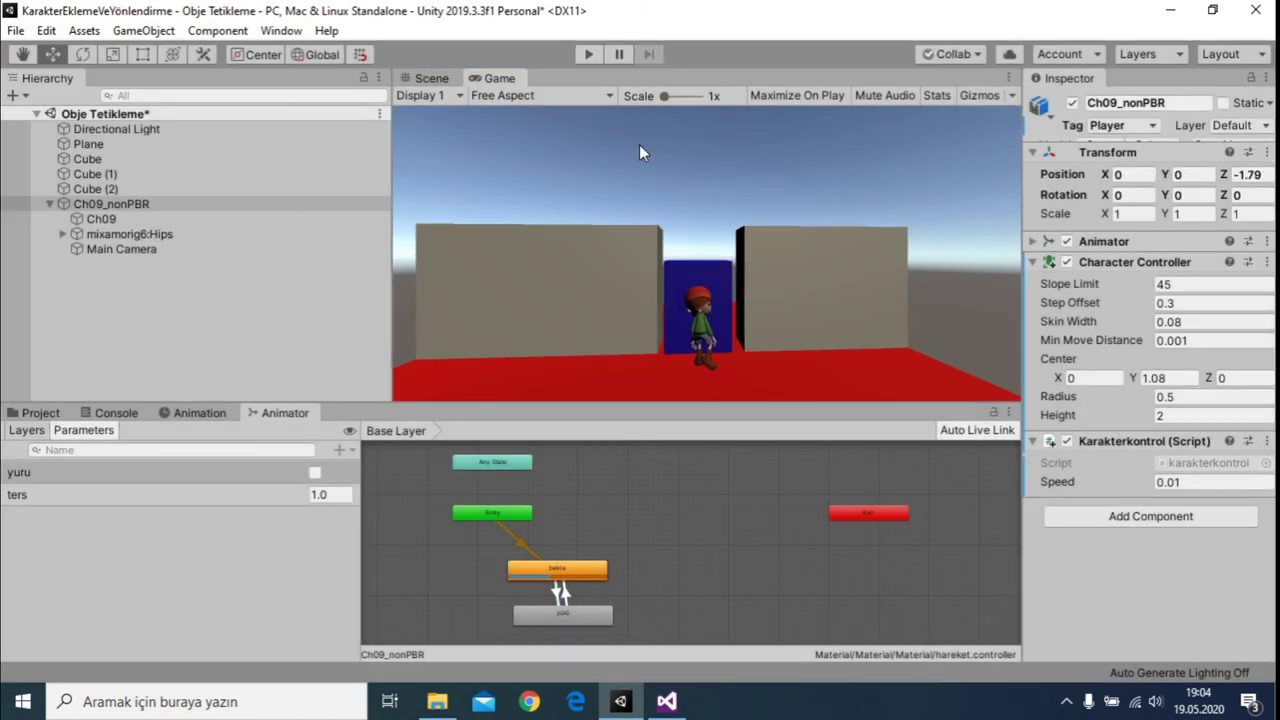
Select Cube (1), enter Edit Collider, and tick Is Trigger on its second Box Collider.
click(692, 269)
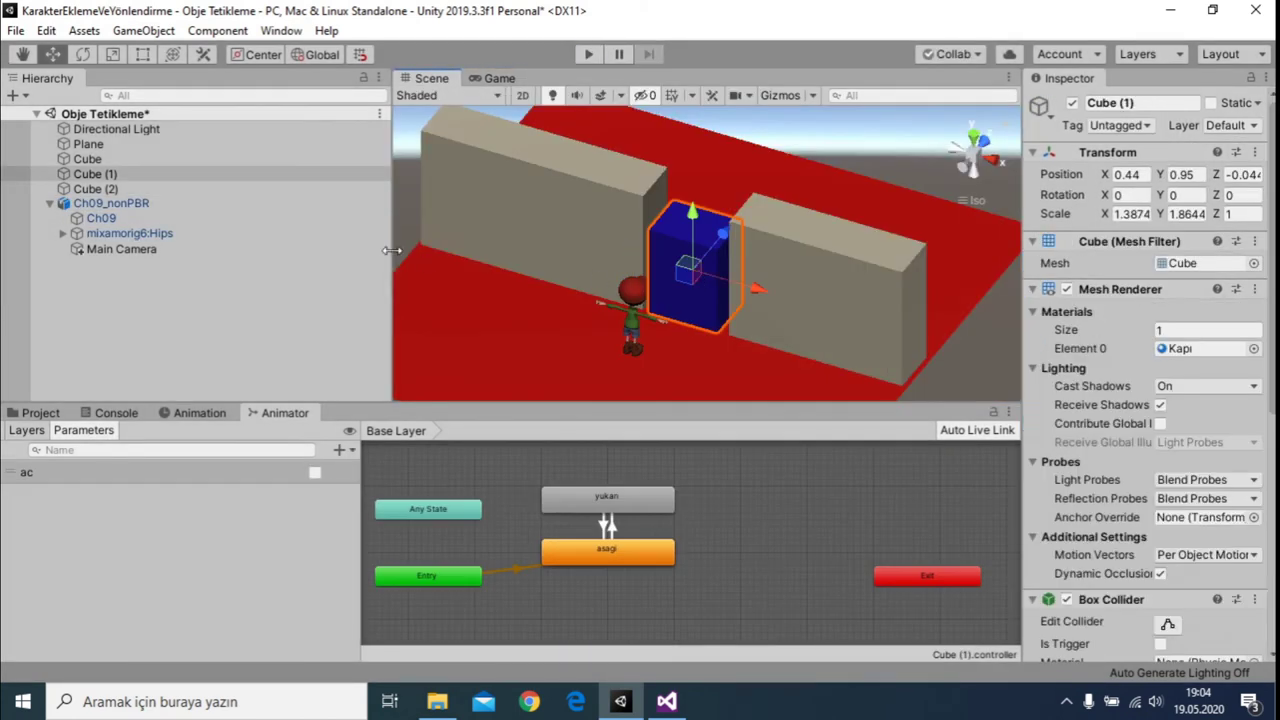
scroll(1115, 490, down, 6)
scroll(1110, 508, down, 2)
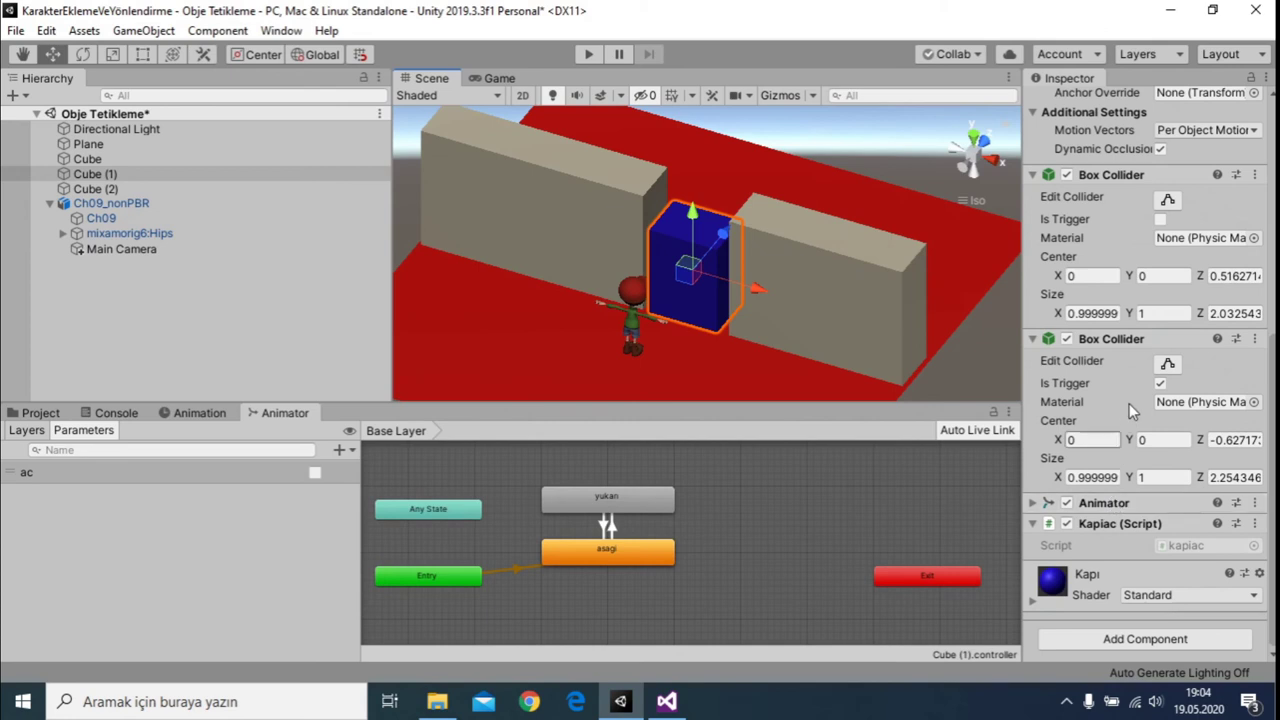
click(1164, 367)
click(1160, 383)
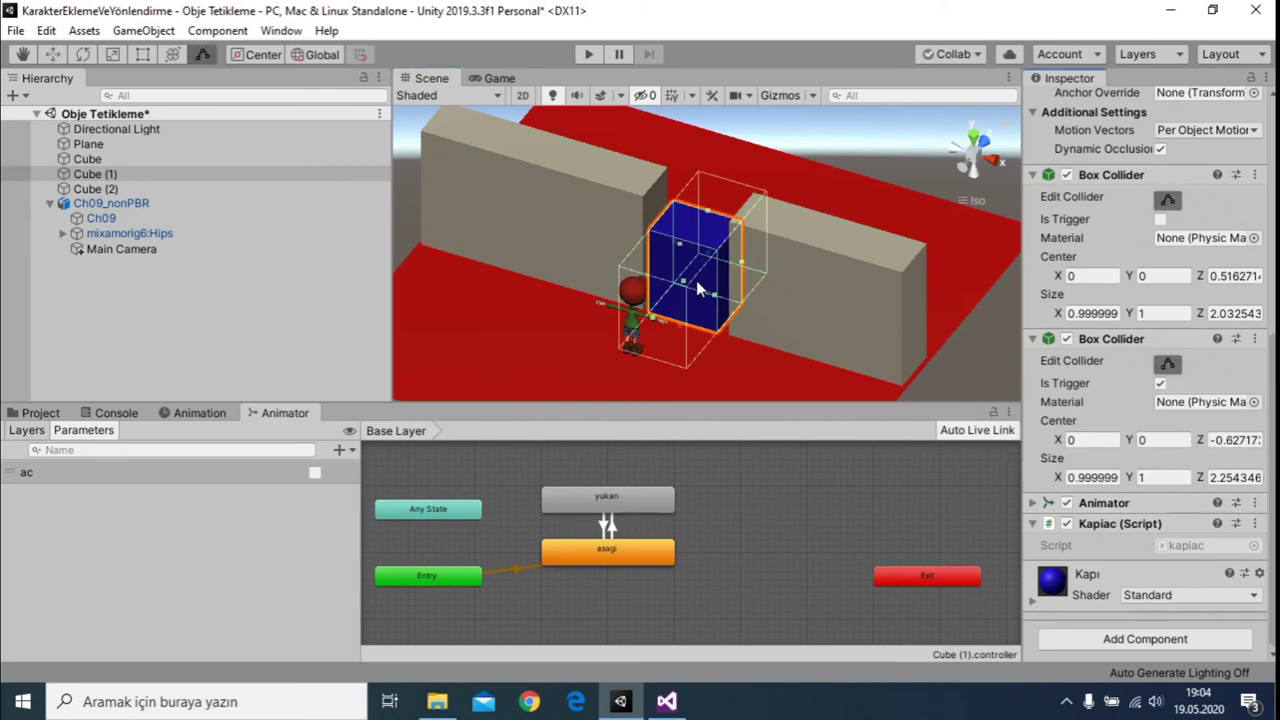
Raise the door cube and stretch its trigger collider along Z to about 3.14.
click(990, 160)
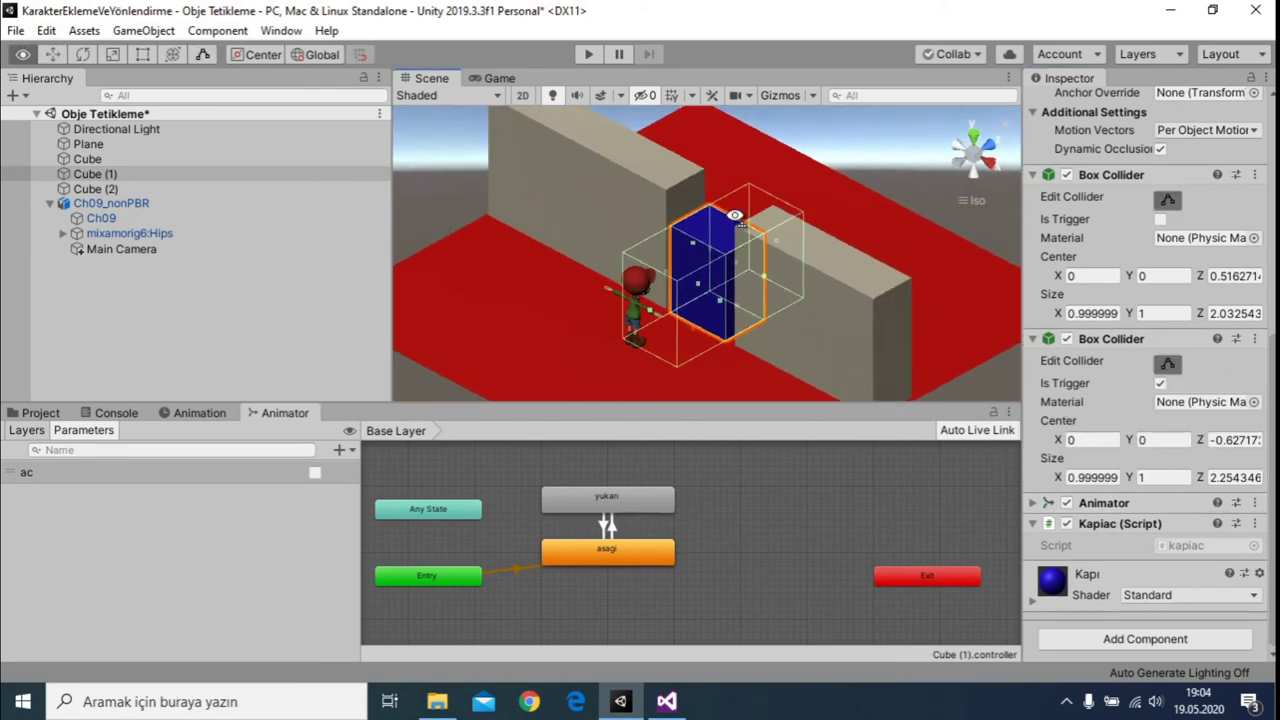
alt+drag(505, 706, 735, 258)
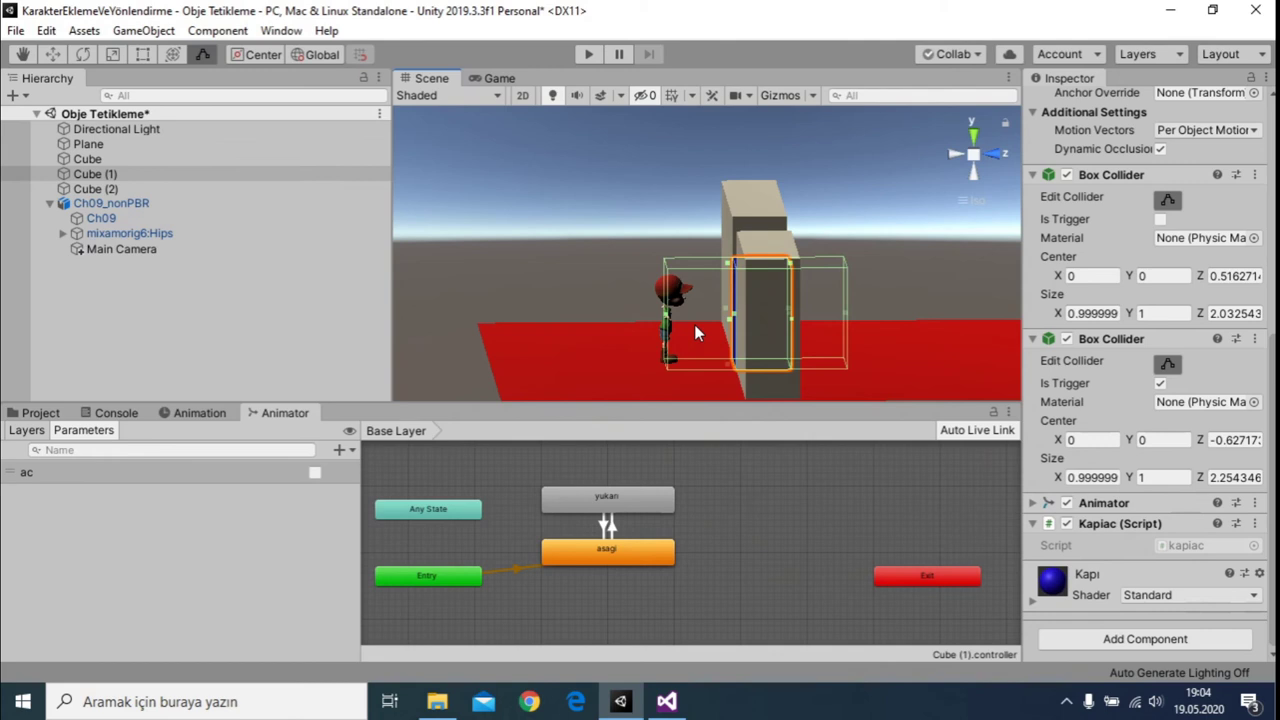
click(53, 54)
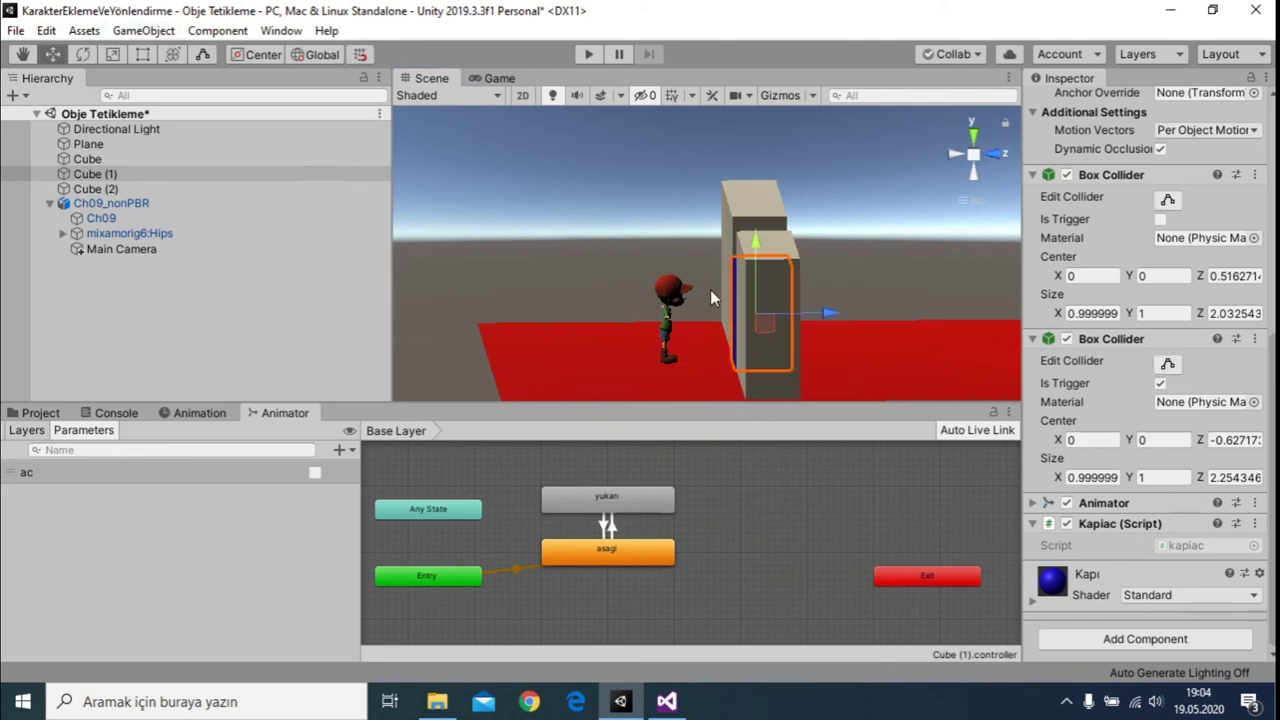
drag(757, 248, 756, 135)
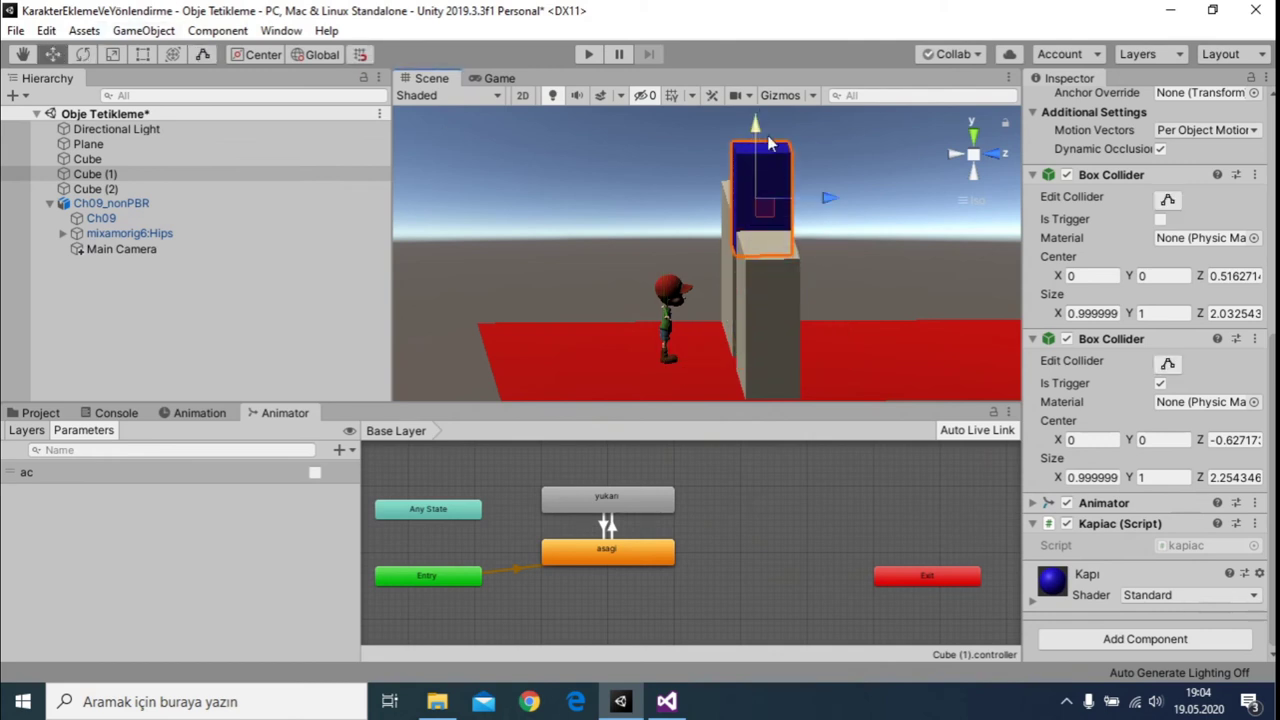
click(1167, 364)
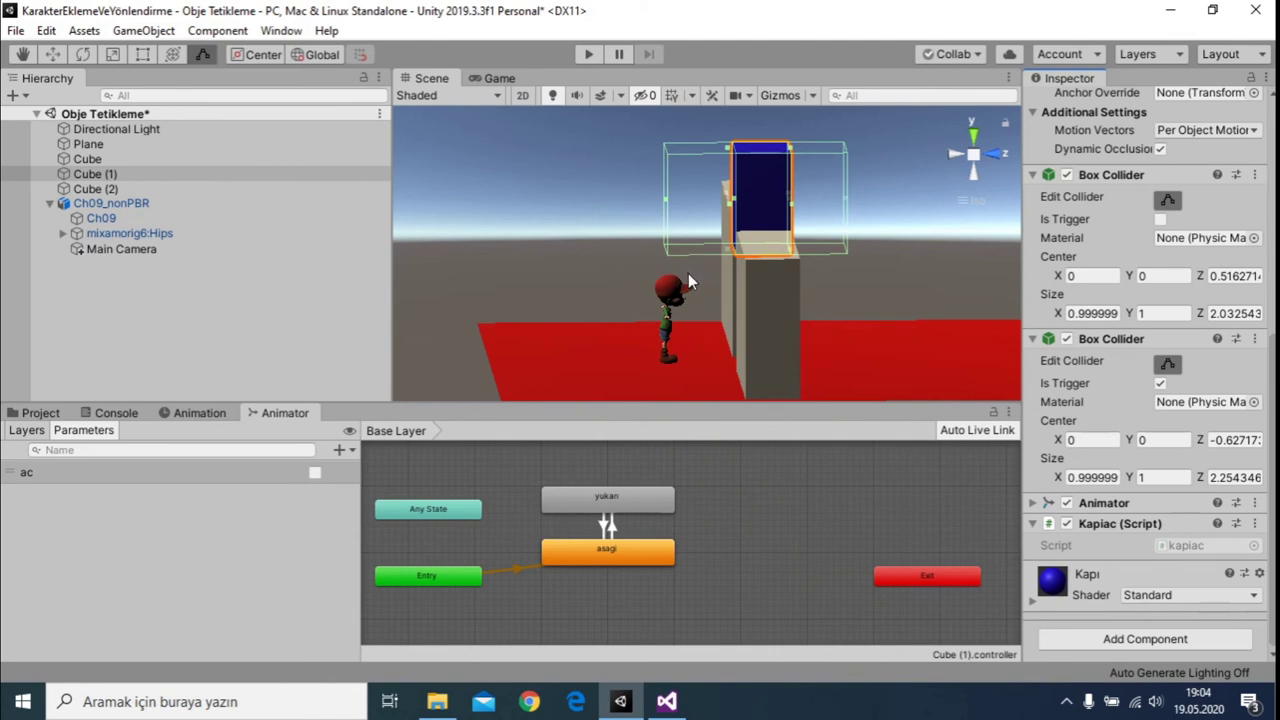
alt+drag(687, 285, 714, 456)
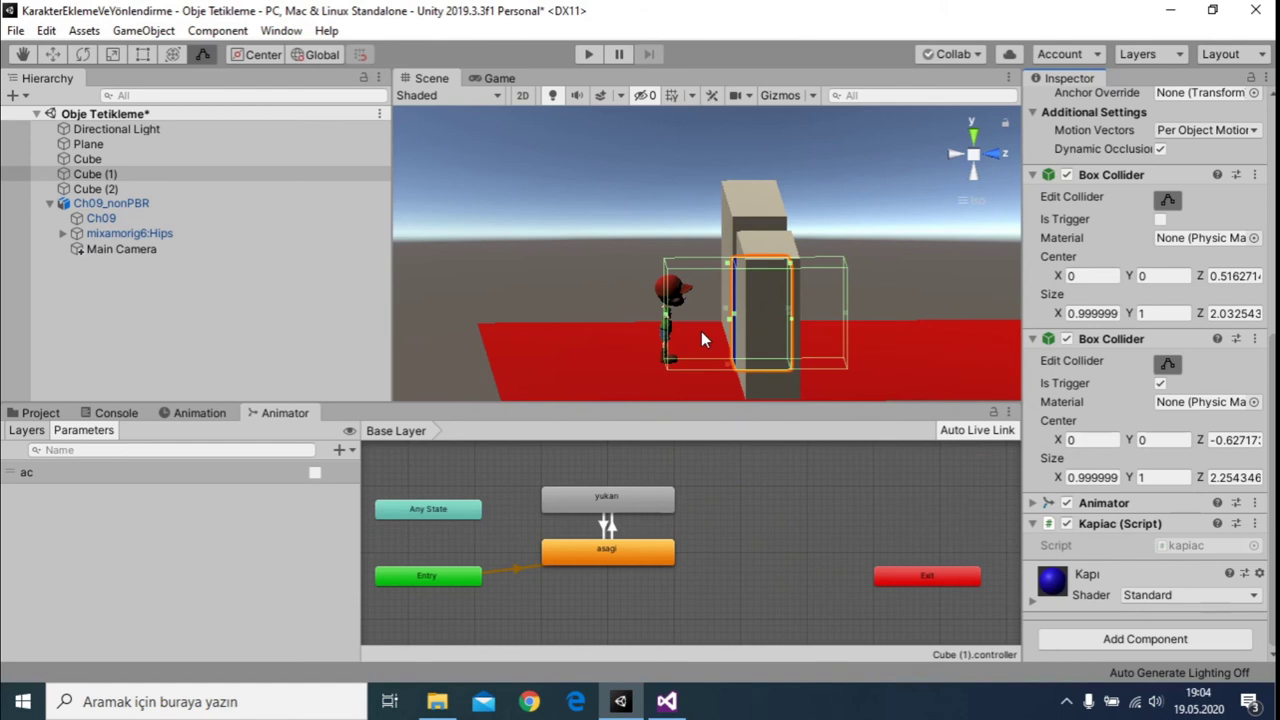
mouse_move(727, 349)
alt+mouse_down()
mouse_move(868, 322)
mouse_move(706, 358)
mouse_move(723, 402)
alt+mouse_up()
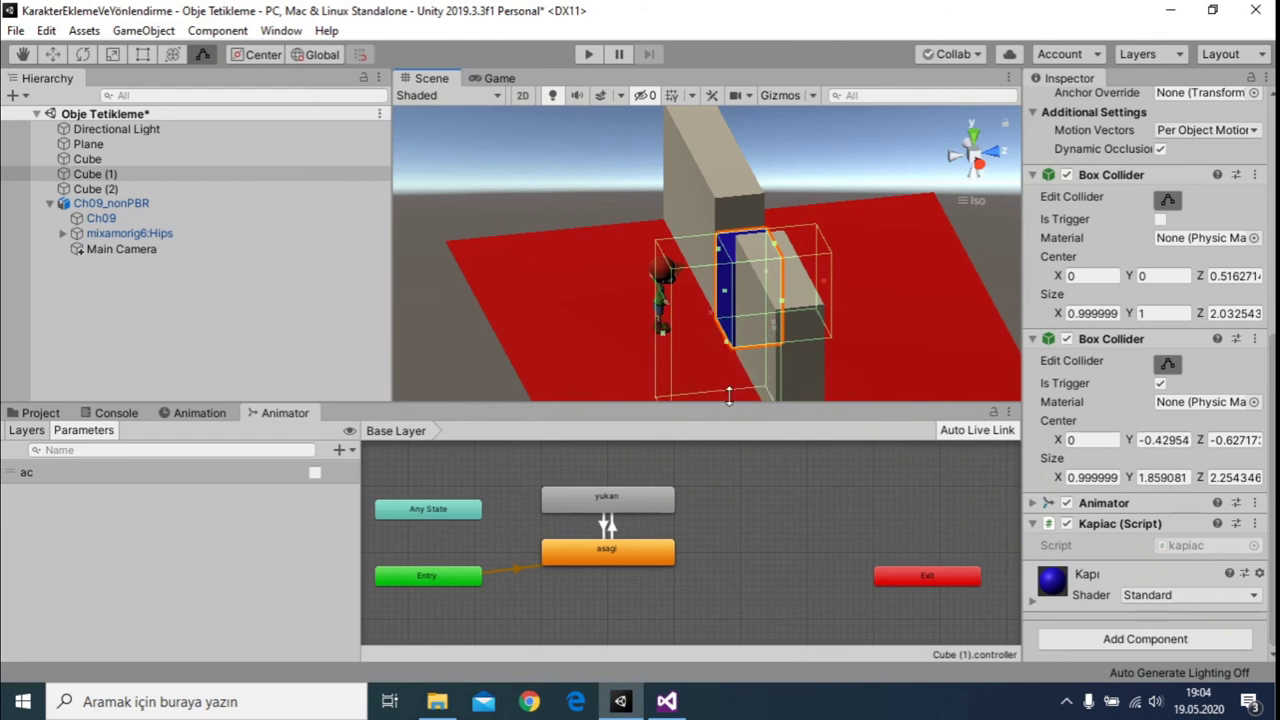
alt+drag(798, 369, 740, 357)
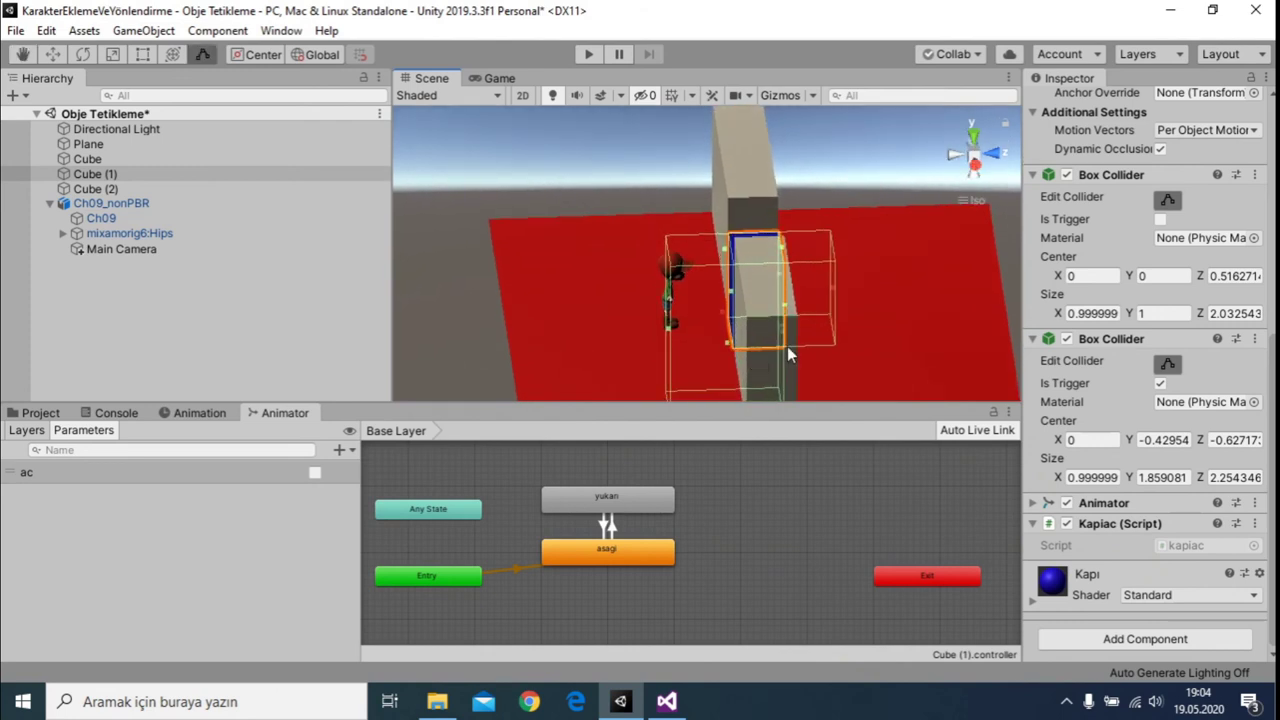
mouse_move(740, 357)
alt+mouse_down()
mouse_move(831, 298)
mouse_move(783, 293)
mouse_move(785, 358)
alt+mouse_up()
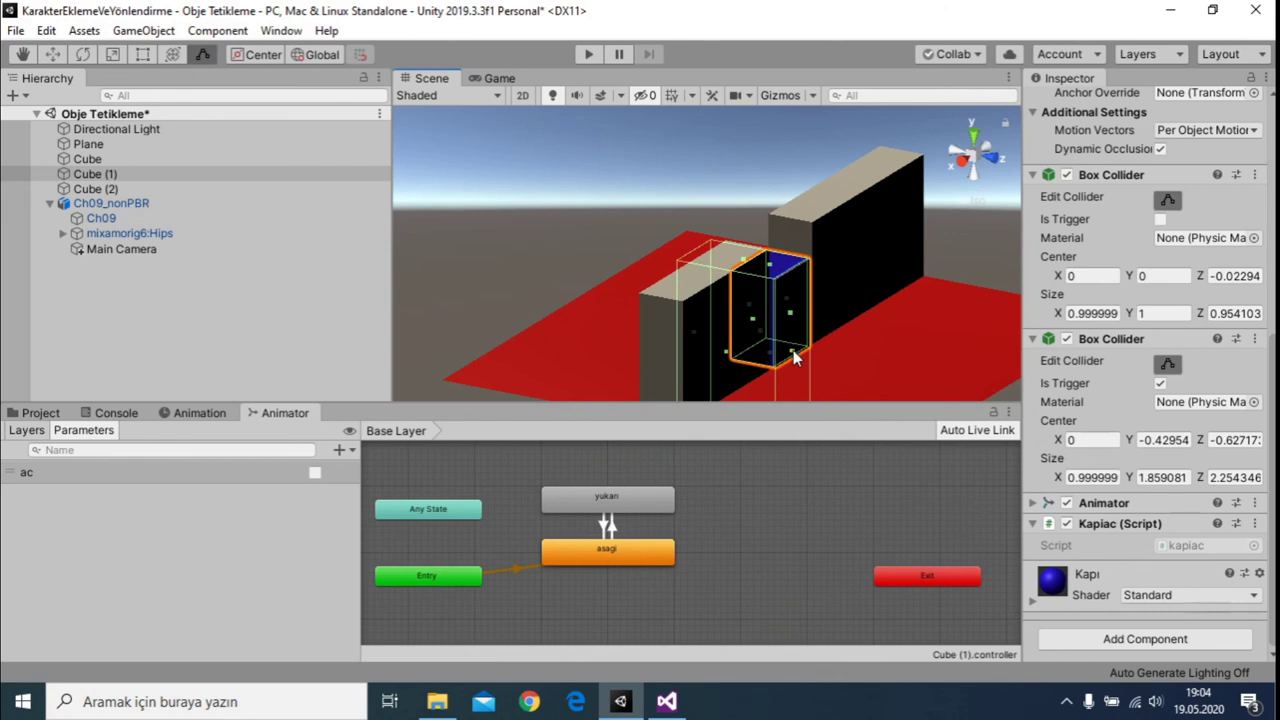
mouse_move(793, 358)
mouse_down()
mouse_move(832, 360)
mouse_move(763, 178)
mouse_up()
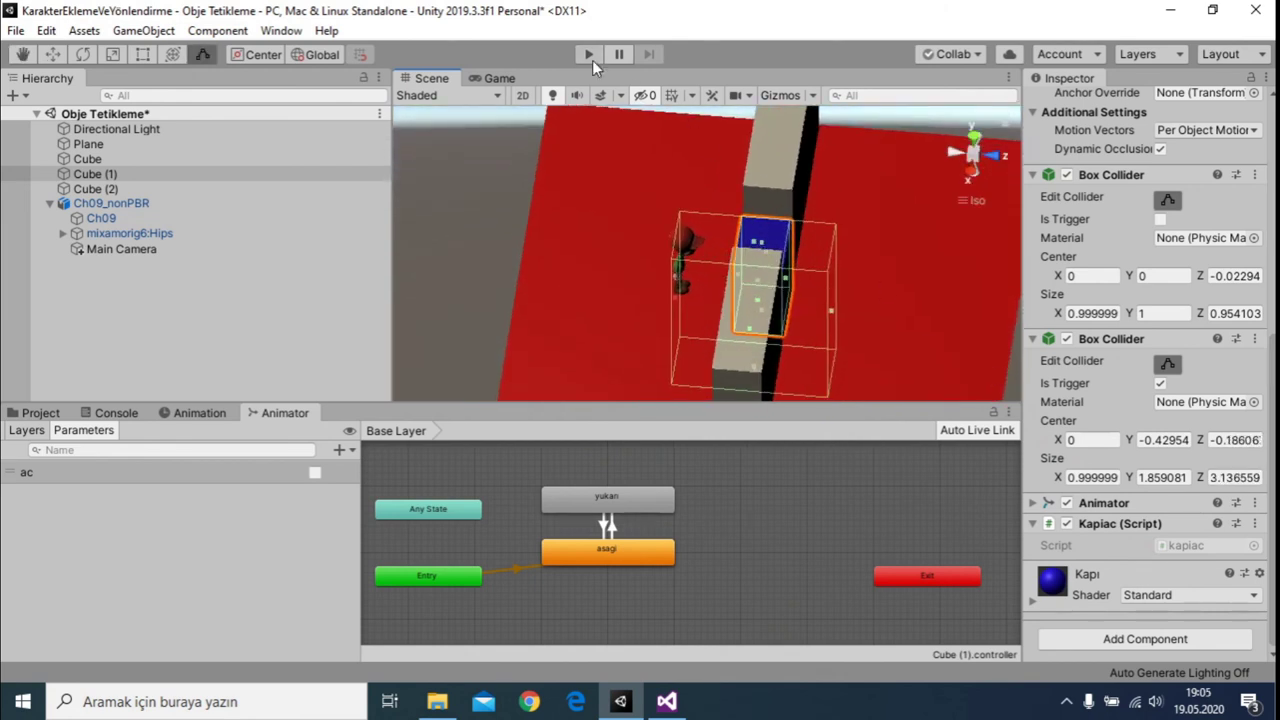
Start a play test, then select and open the door's asagi animation state.
click(590, 57)
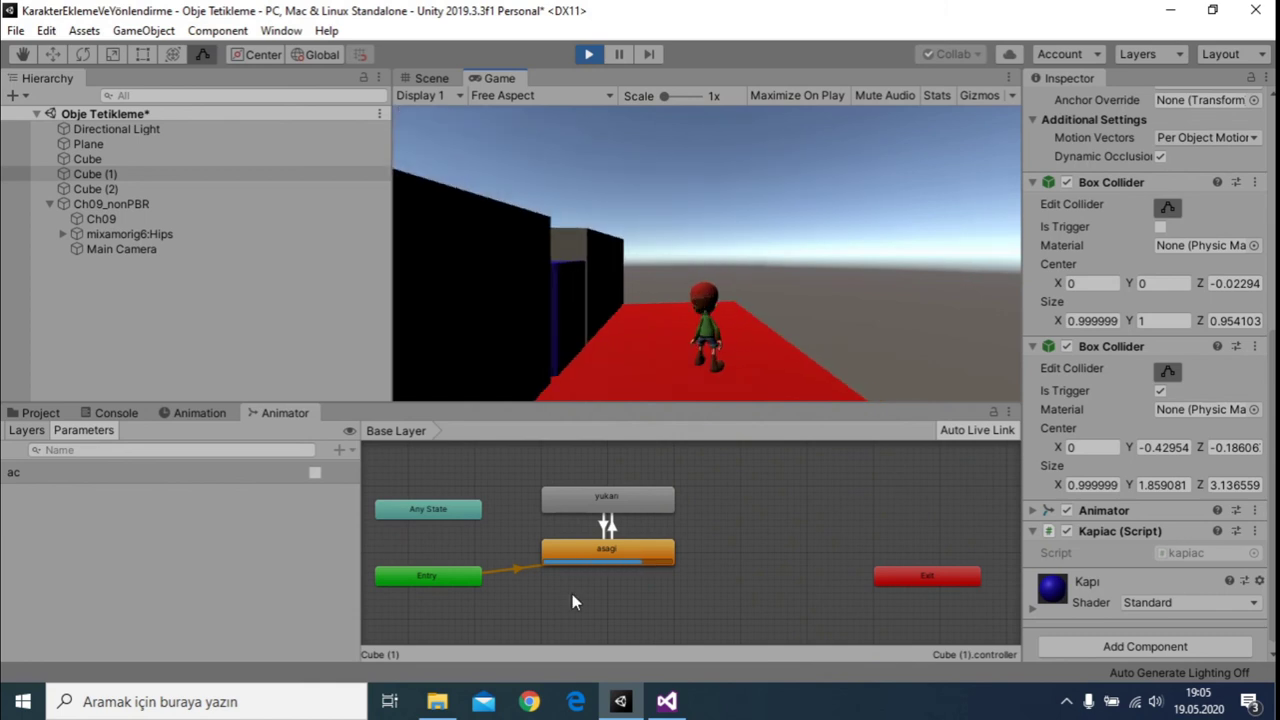
click(589, 553)
double_click(589, 553)
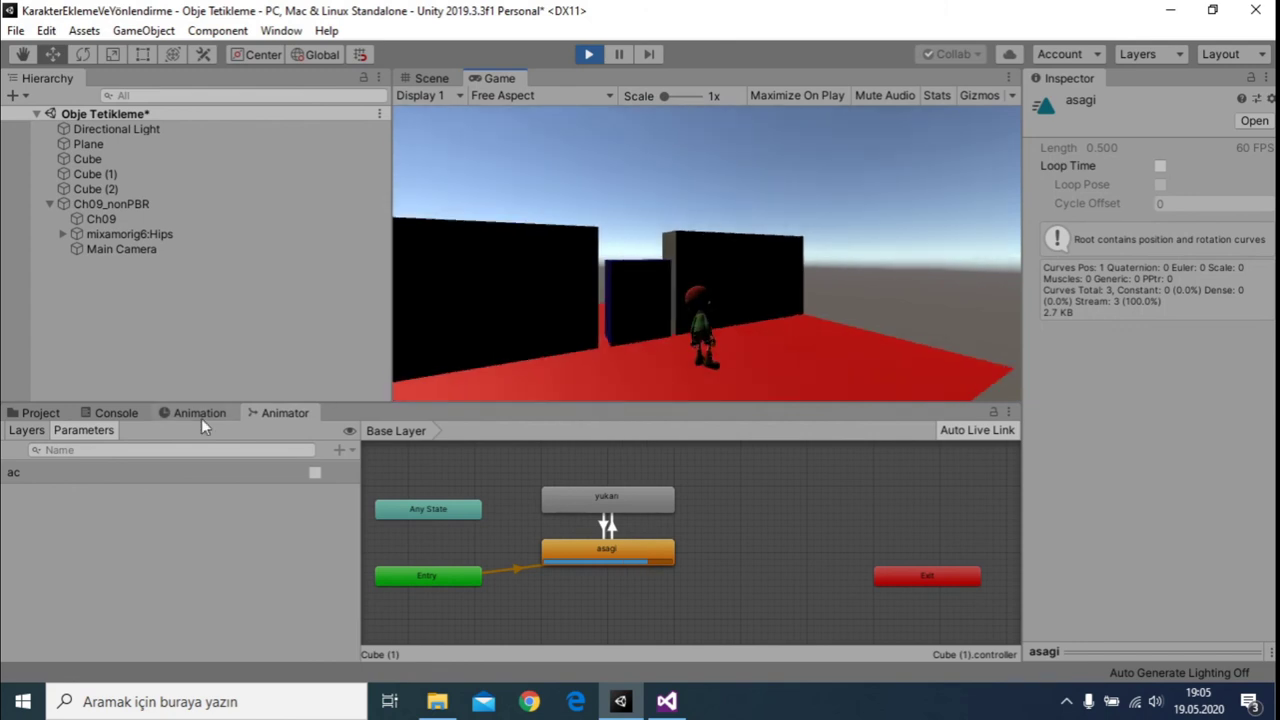
Show the asagi Position keyframes in the Animation window, stop the game, and orbit the scene.
key(ctrl+6)
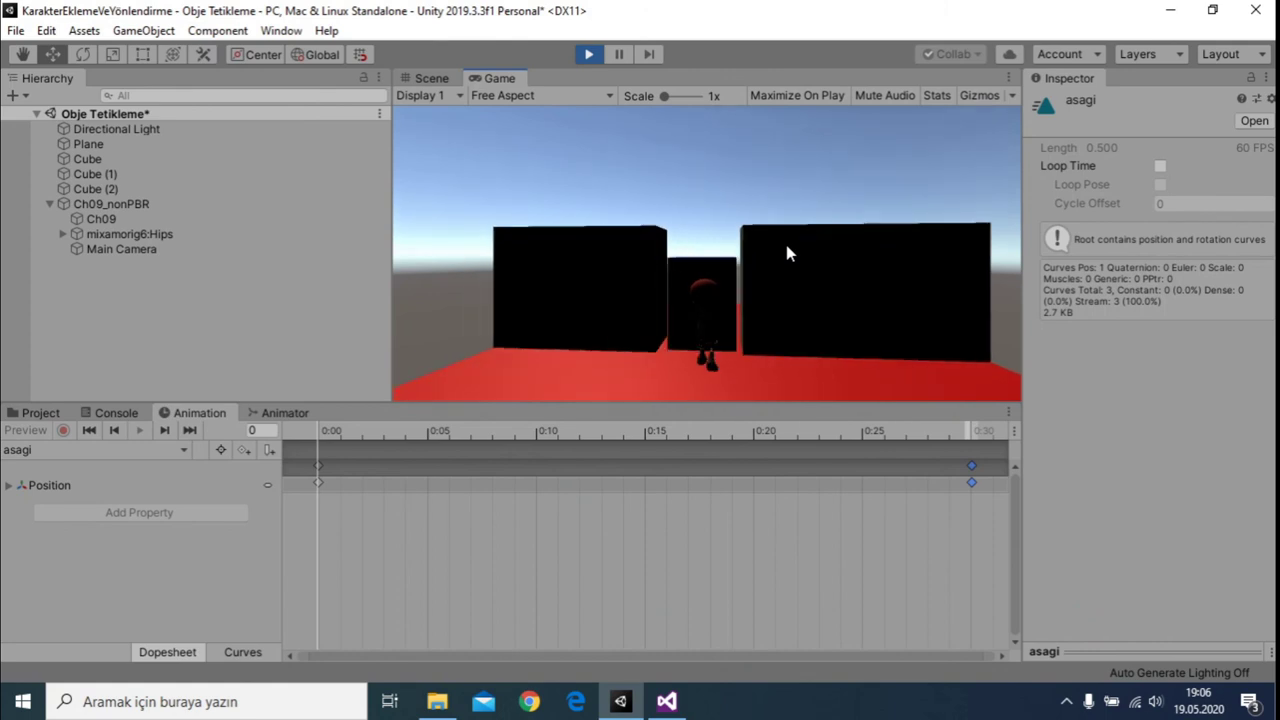
click(595, 61)
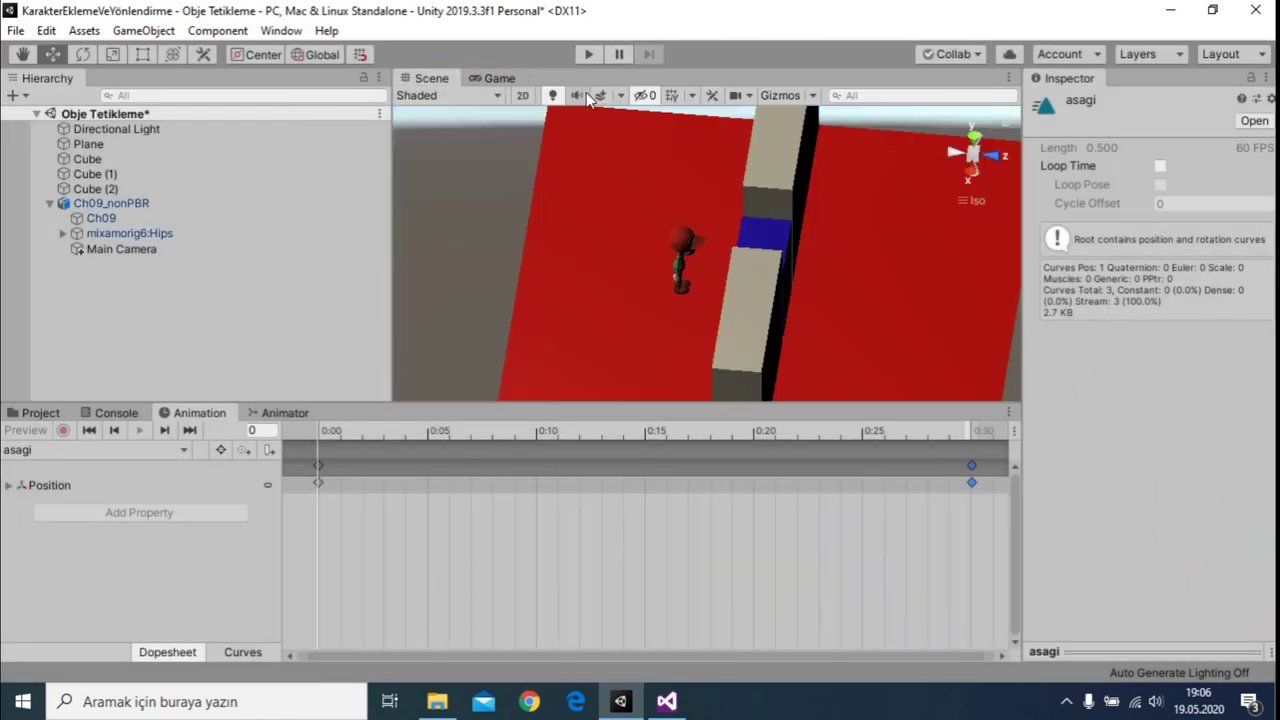
alt+drag(631, 216, 868, 172)
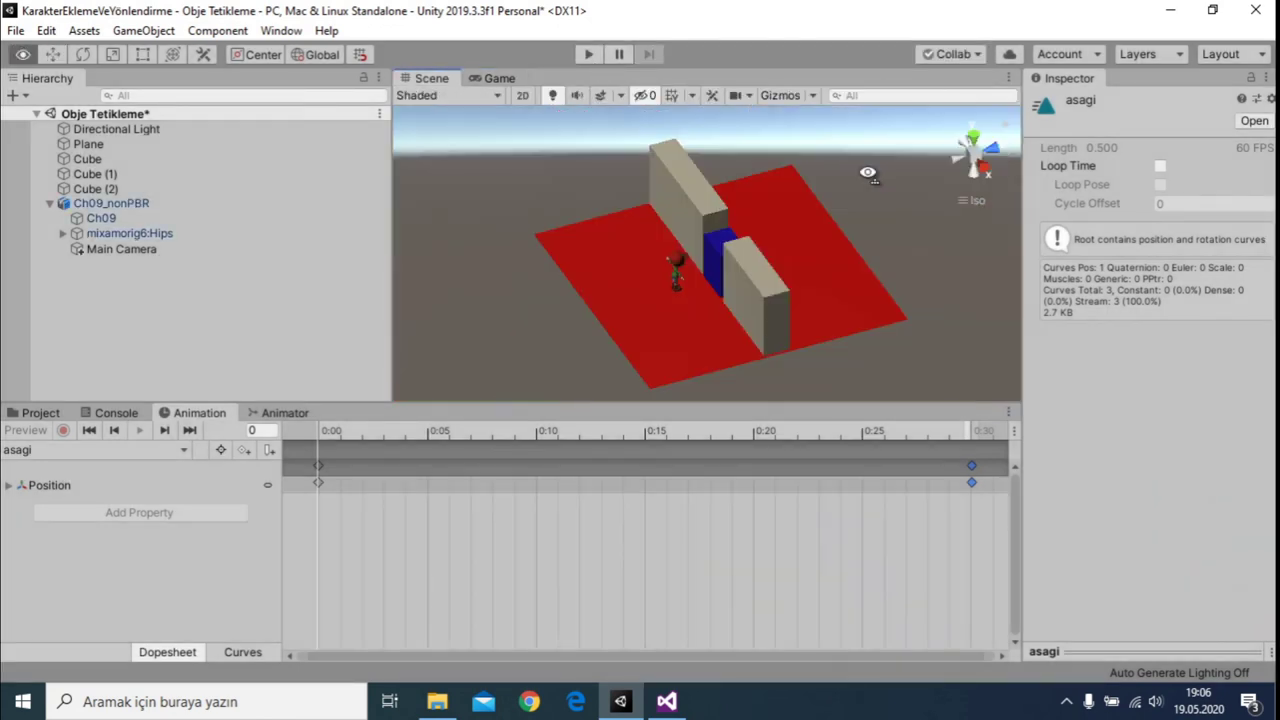
mouse_move(868, 172)
alt+mouse_down()
mouse_move(636, 207)
mouse_move(737, 177)
mouse_move(826, 206)
mouse_move(642, 235)
mouse_move(687, 183)
alt+mouse_up()
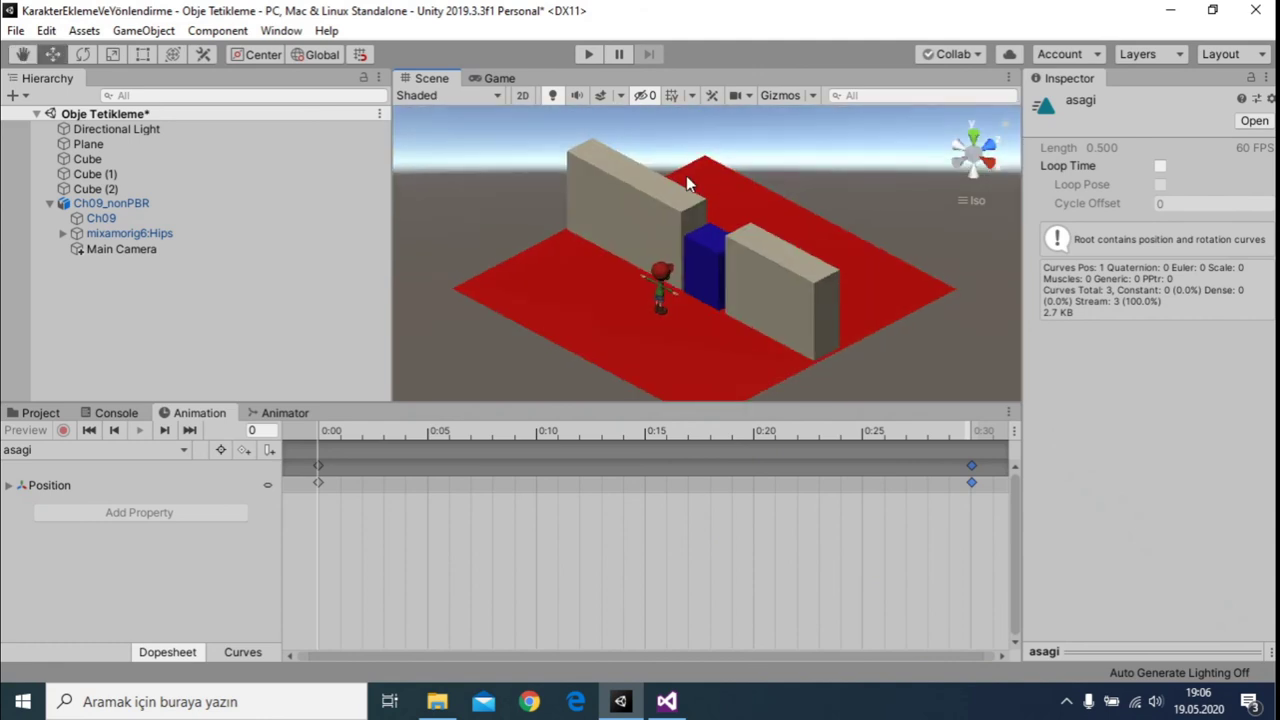